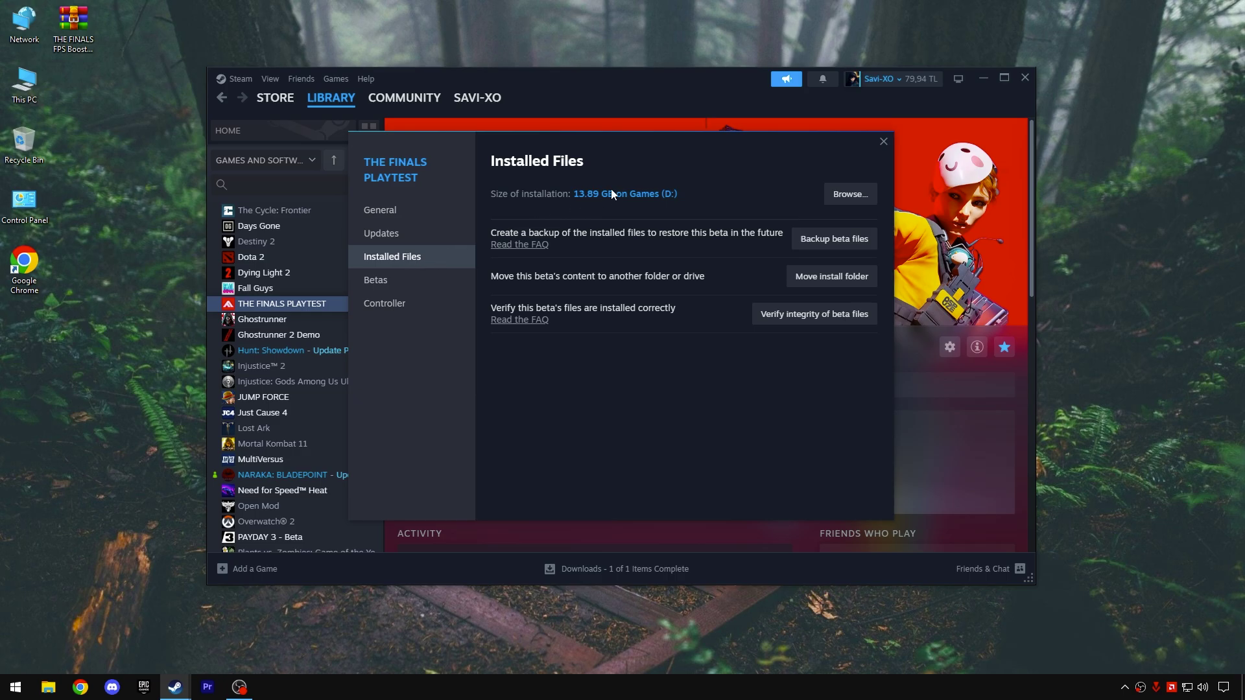
Browse THE FINALS PLAYTEST's installed files and go to the Discovery\Binaries\Win64 folder.
{"action": "left_click", "coordinate": [843, 195]}
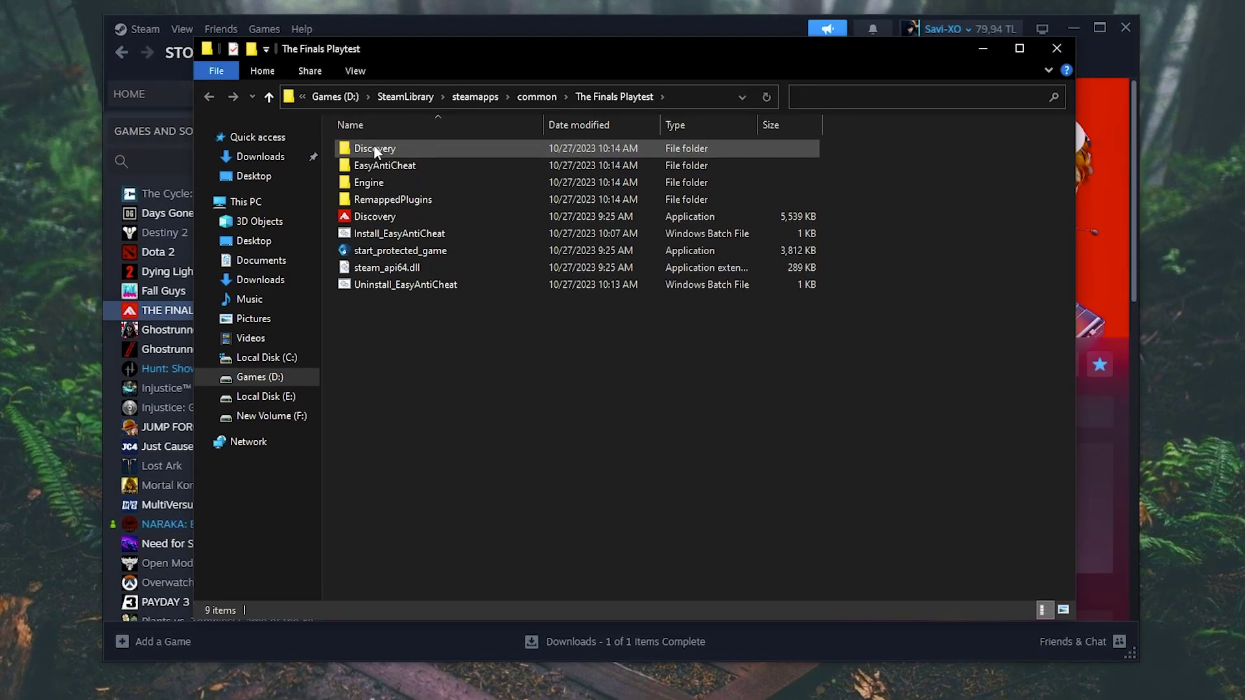
{"action": "double_click", "coordinate": [424, 171]}
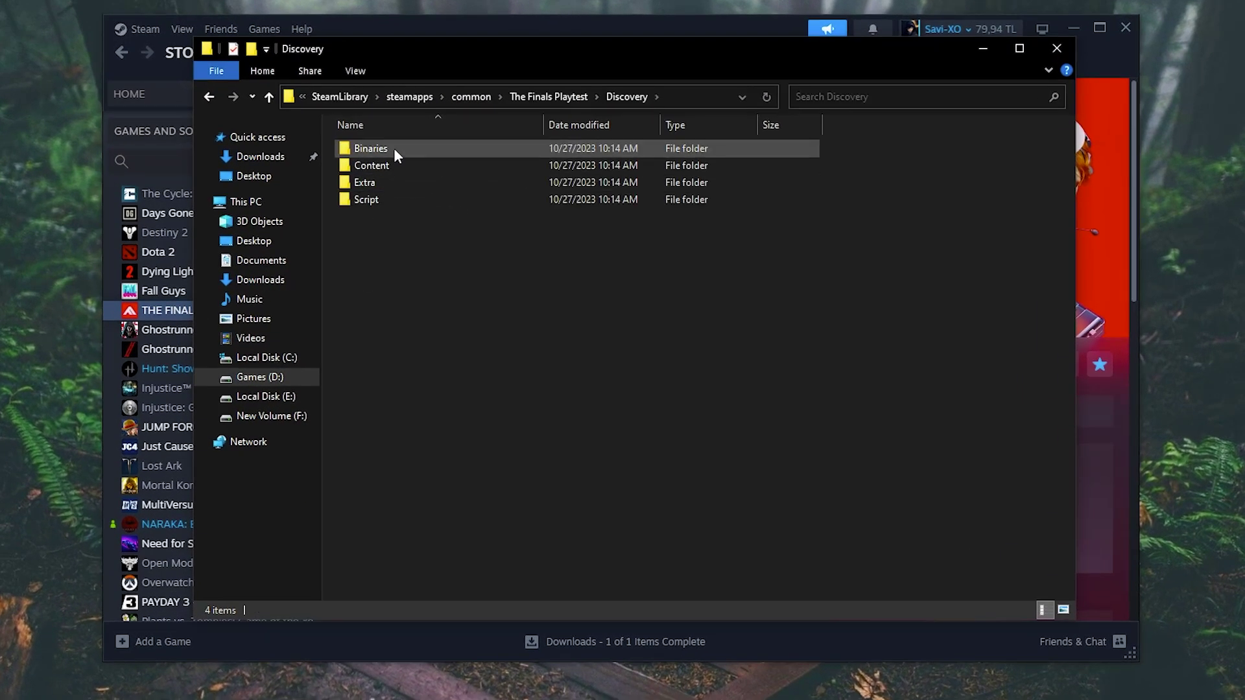
{"action": "double_click", "coordinate": [381, 149]}
{"action": "double_click", "coordinate": [380, 148]}
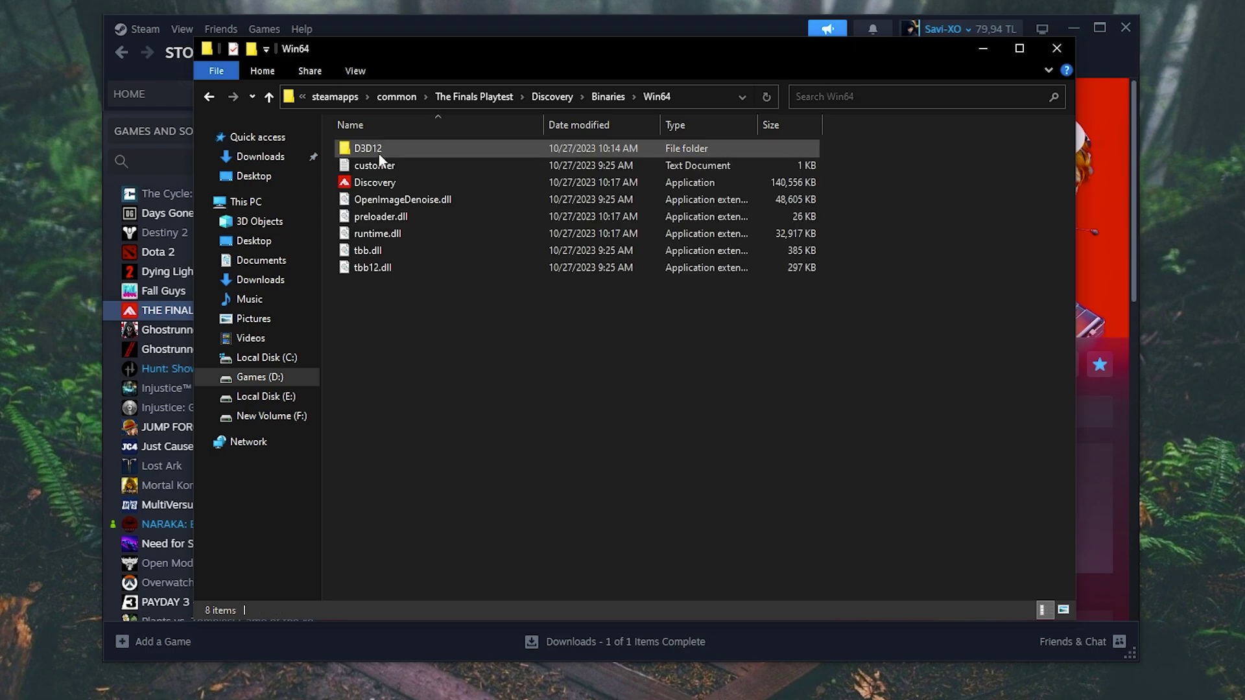
Open the Discovery application's compatibility properties and disable fullscreen optimizations.
{"action": "left_click", "coordinate": [386, 182]}
{"action": "right_click", "coordinate": [386, 182]}
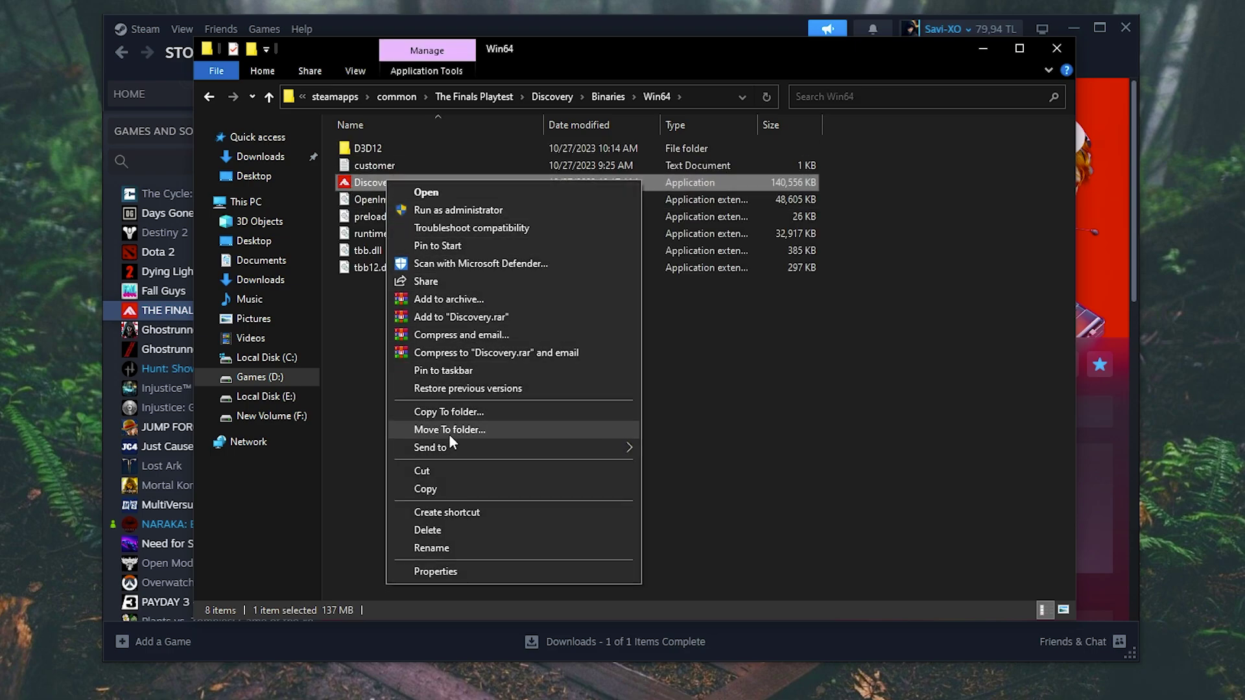
{"action": "left_click", "coordinate": [457, 571]}
{"action": "left_click_drag", "start_coordinate": [473, 198], "coordinate": [447, 145]}
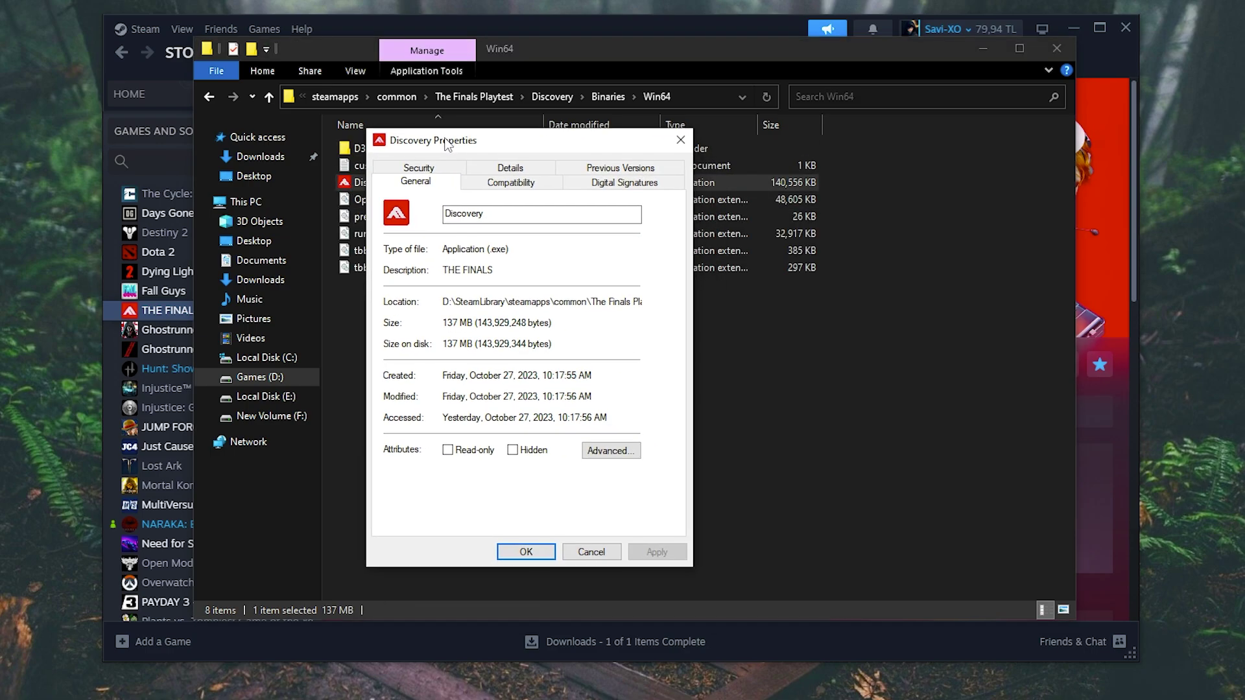
{"action": "left_click", "coordinate": [501, 184]}
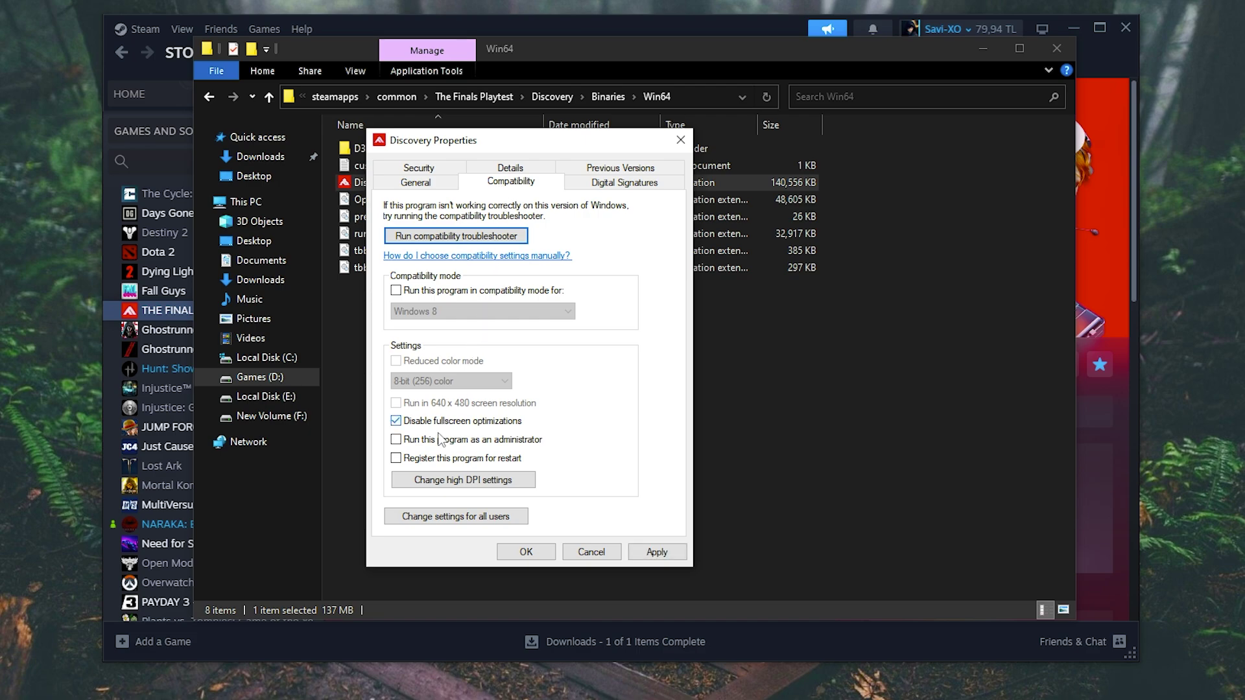
Override the Discovery application's high DPI scaling behavior with scaling performed by Application, and apply the properties.
{"action": "left_click", "coordinate": [461, 483]}
{"action": "left_click_drag", "start_coordinate": [558, 230], "coordinate": [842, 161]}
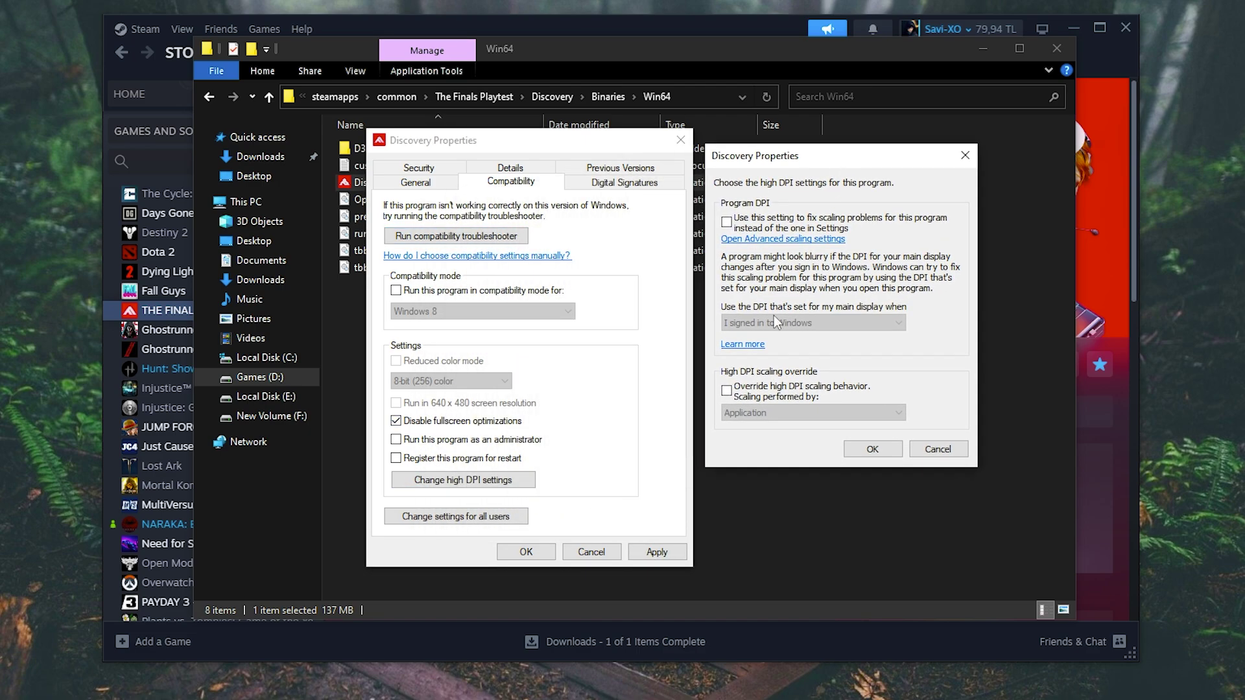
{"action": "left_click", "coordinate": [735, 396]}
{"action": "left_click", "coordinate": [726, 412]}
{"action": "left_click", "coordinate": [718, 411]}
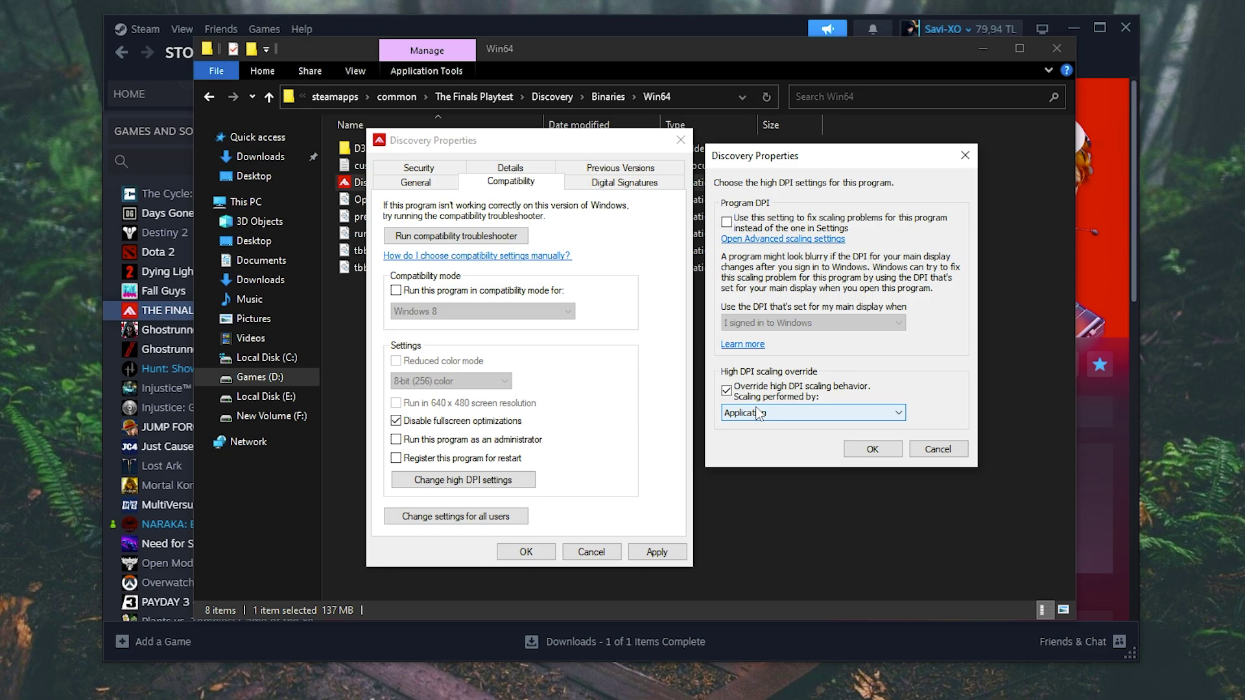
{"action": "left_click", "coordinate": [873, 448]}
{"action": "left_click", "coordinate": [630, 555]}
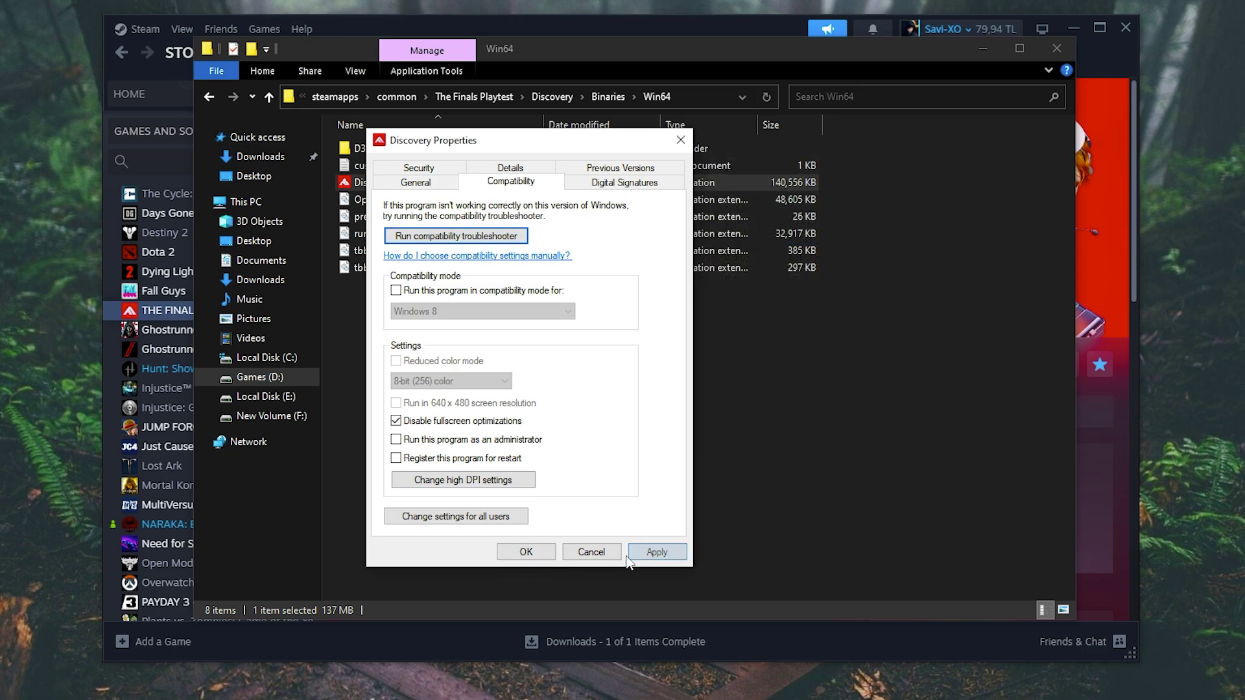
{"action": "left_click", "coordinate": [526, 552]}
Copy the full path of the game's Win64 folder and close the folder and Steam windows.
{"action": "left_click", "coordinate": [694, 97]}
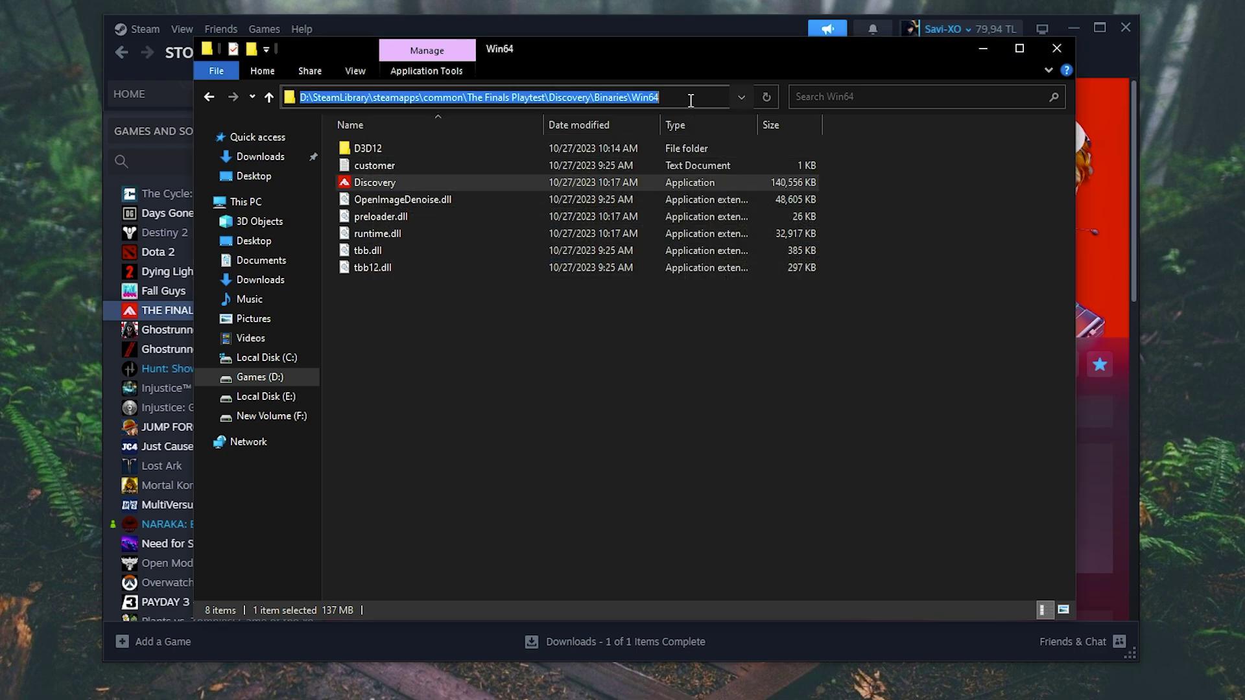
{"action": "left_click", "coordinate": [693, 98]}
{"action": "left_click_drag", "start_coordinate": [694, 98], "coordinate": [338, 101]}
{"action": "right_click", "coordinate": [444, 98]}
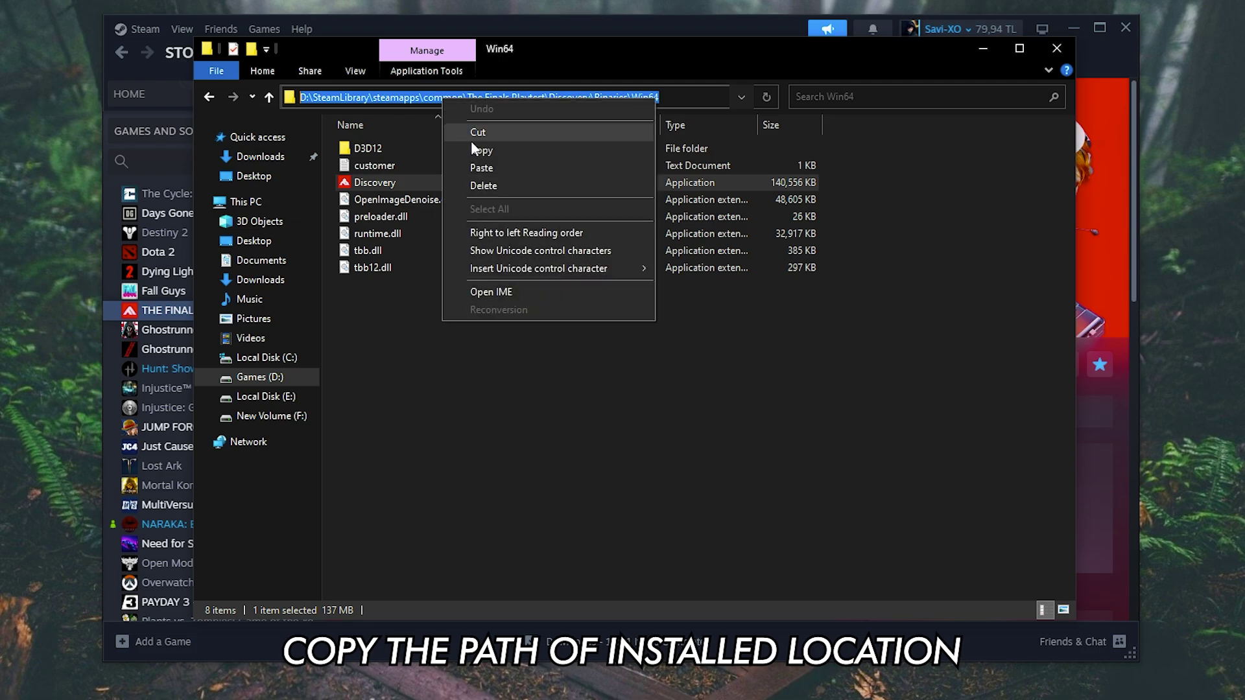
{"action": "left_click", "coordinate": [512, 145]}
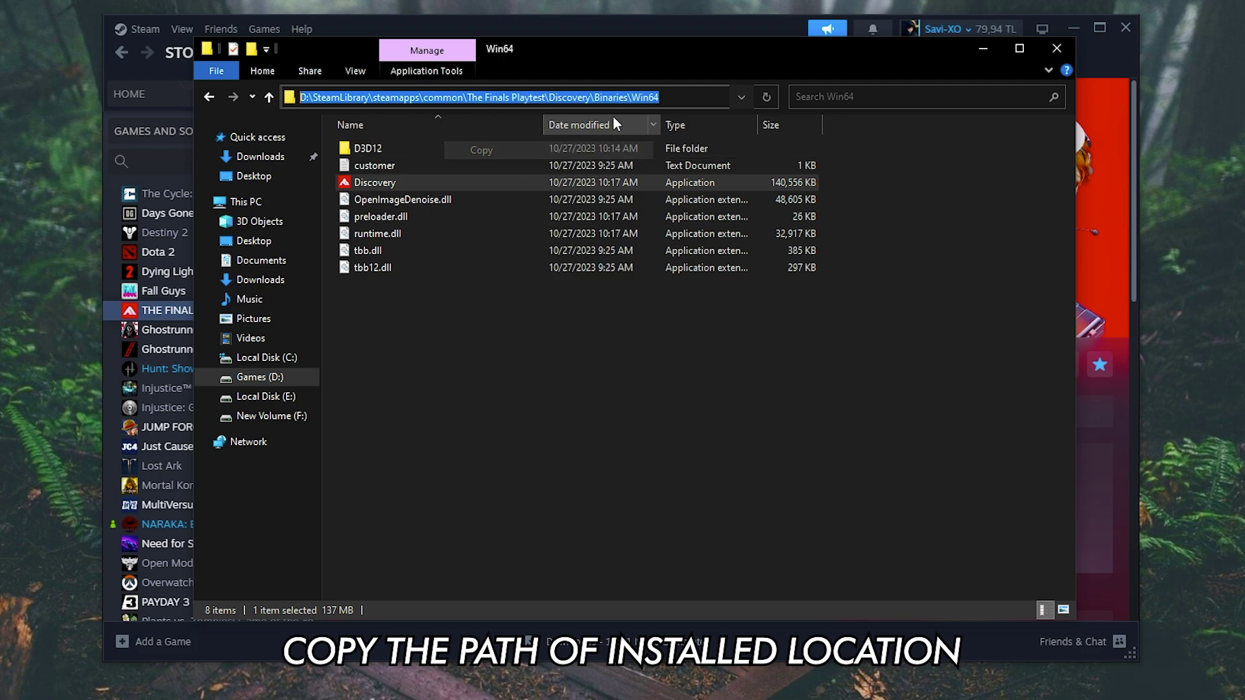
{"action": "left_click", "coordinate": [1044, 48]}
{"action": "left_click", "coordinate": [953, 105]}
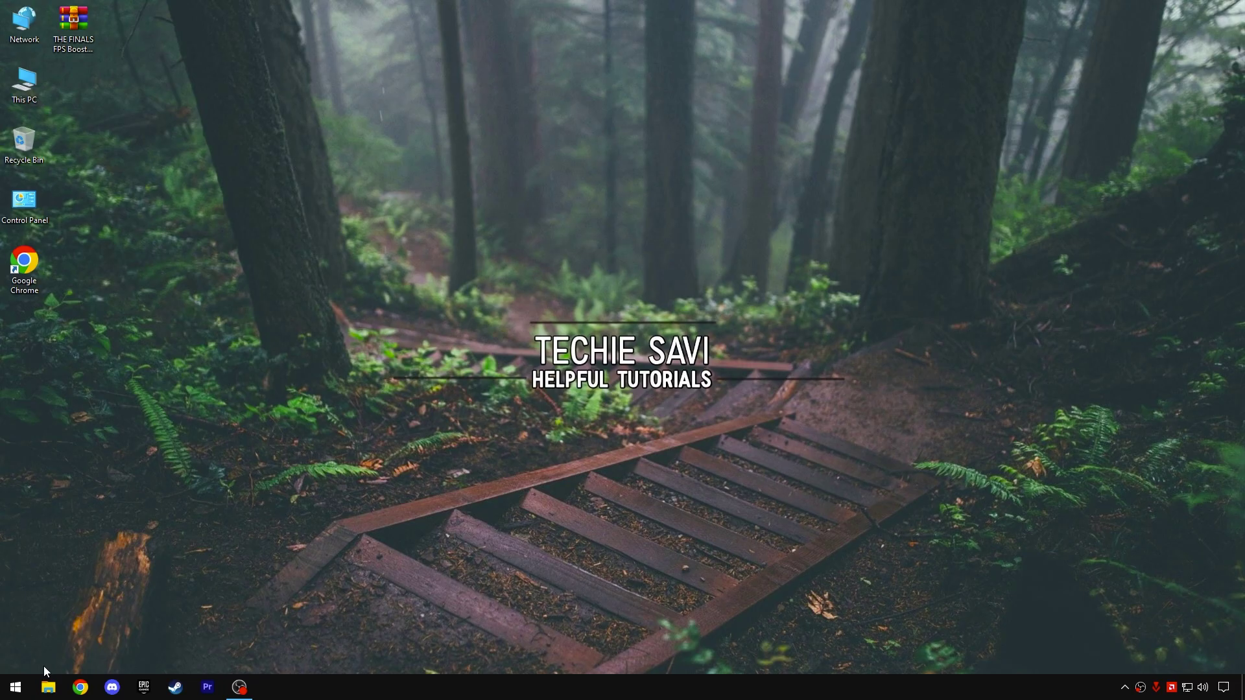
Search Windows for "Graphics settings" and open that settings page.
{"action": "left_click", "coordinate": [15, 686]}
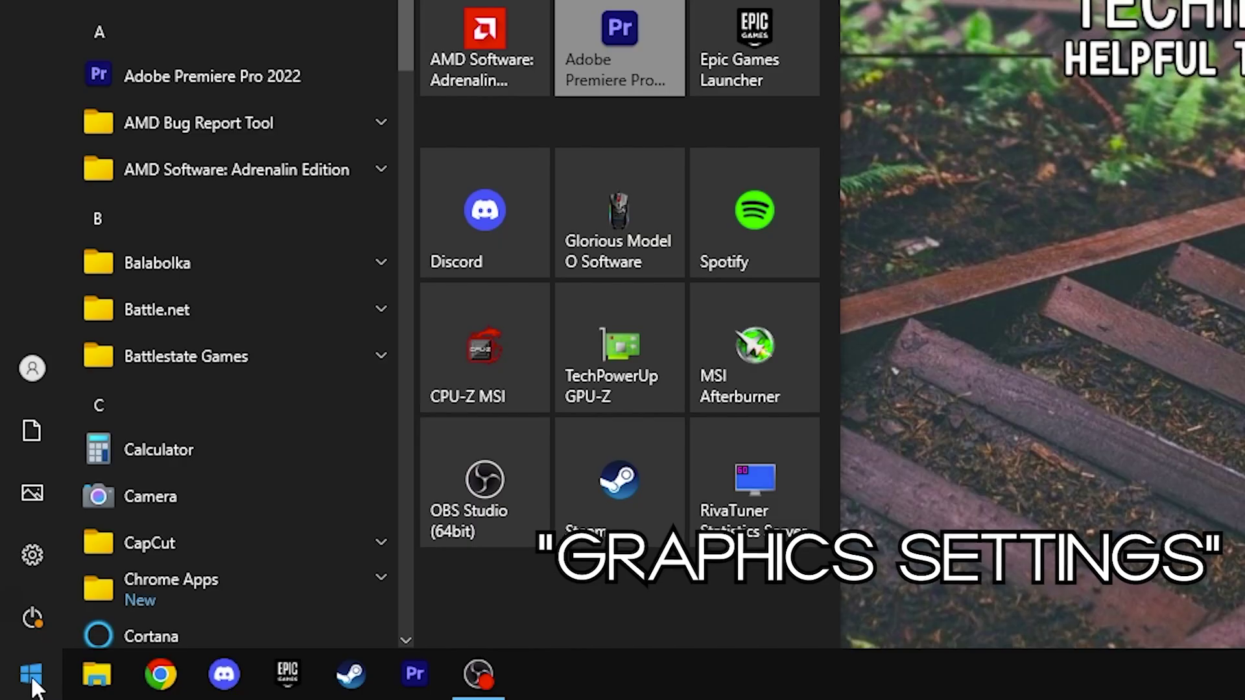
{"action": "type", "text": "Graphics set"}
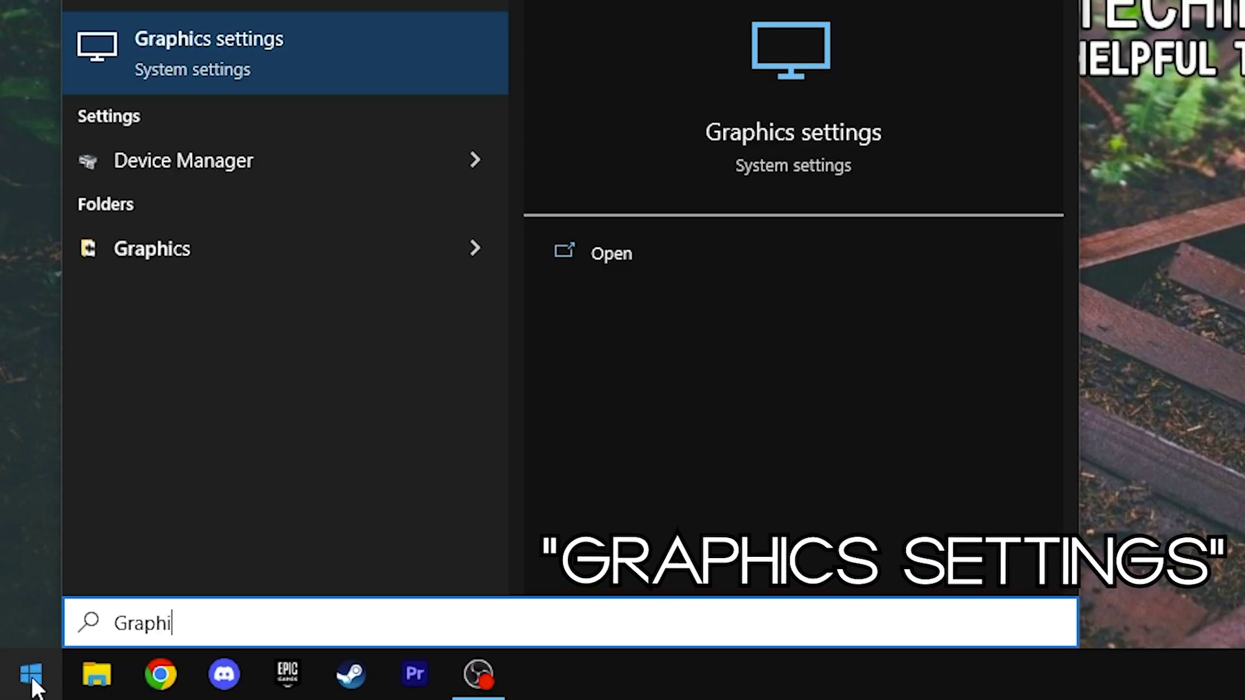
{"action": "type", "text": "tings"}
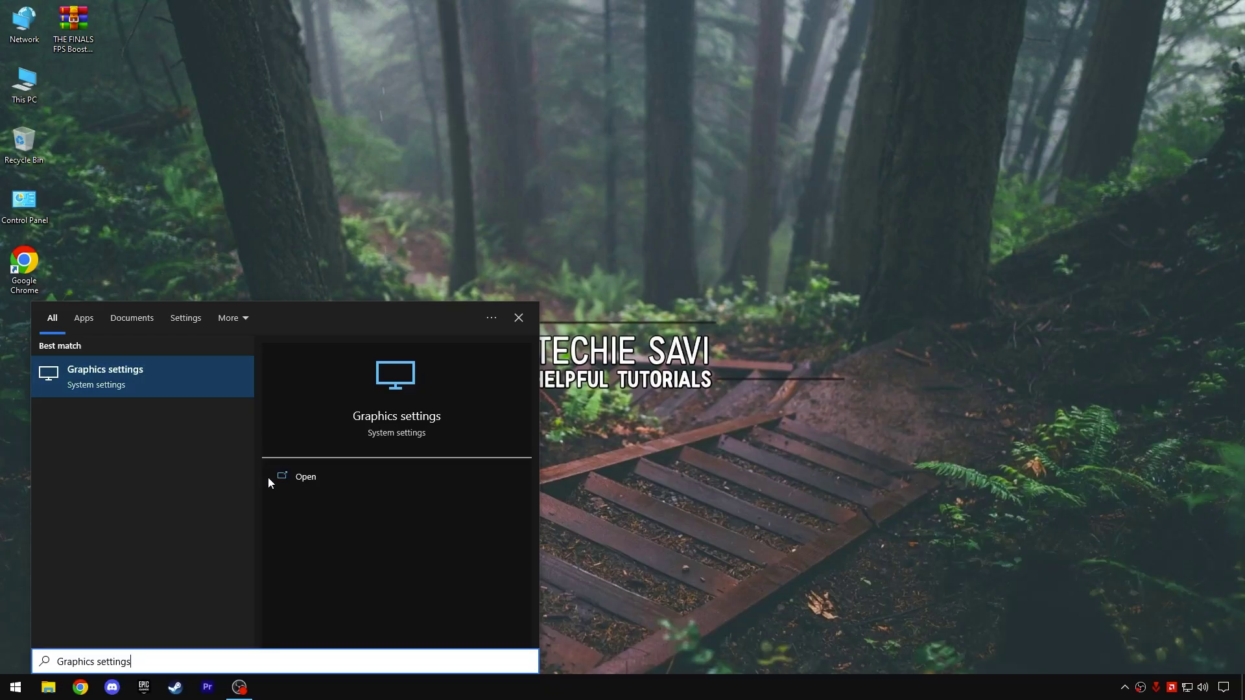
{"action": "left_click", "coordinate": [616, 254]}
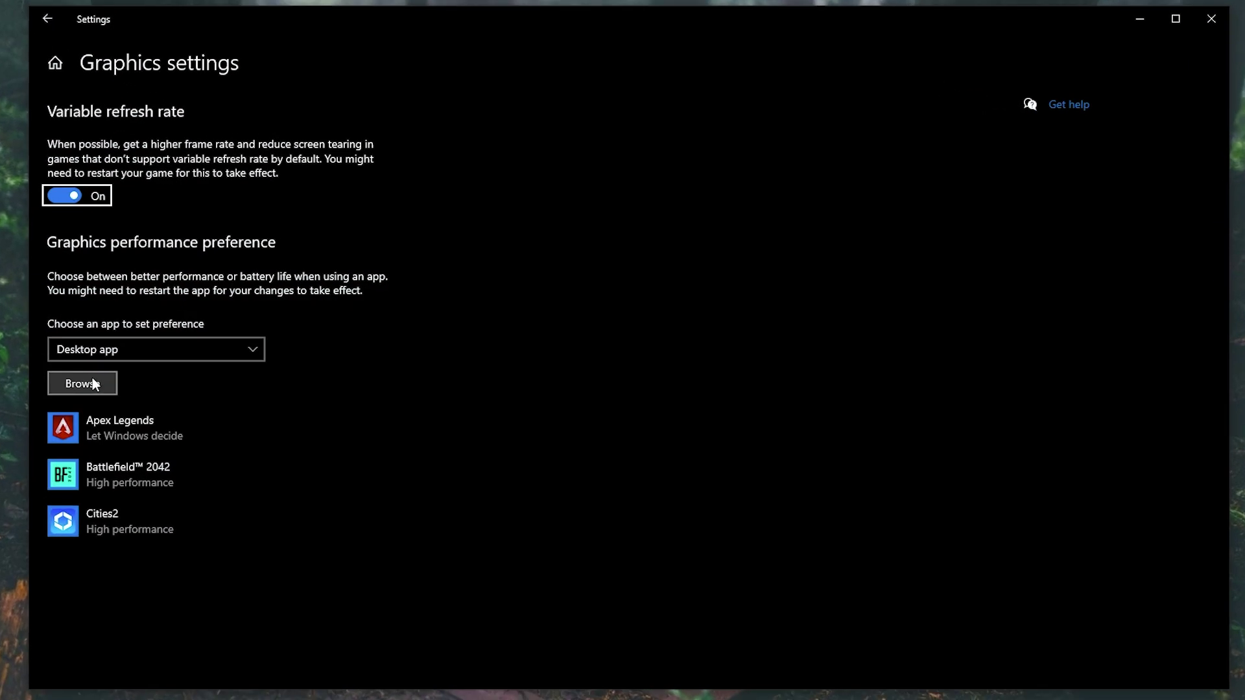
Add the Discovery application to the graphics performance preference list as a desktop app, using the copied Win64 folder path.
{"action": "left_click", "coordinate": [180, 364]}
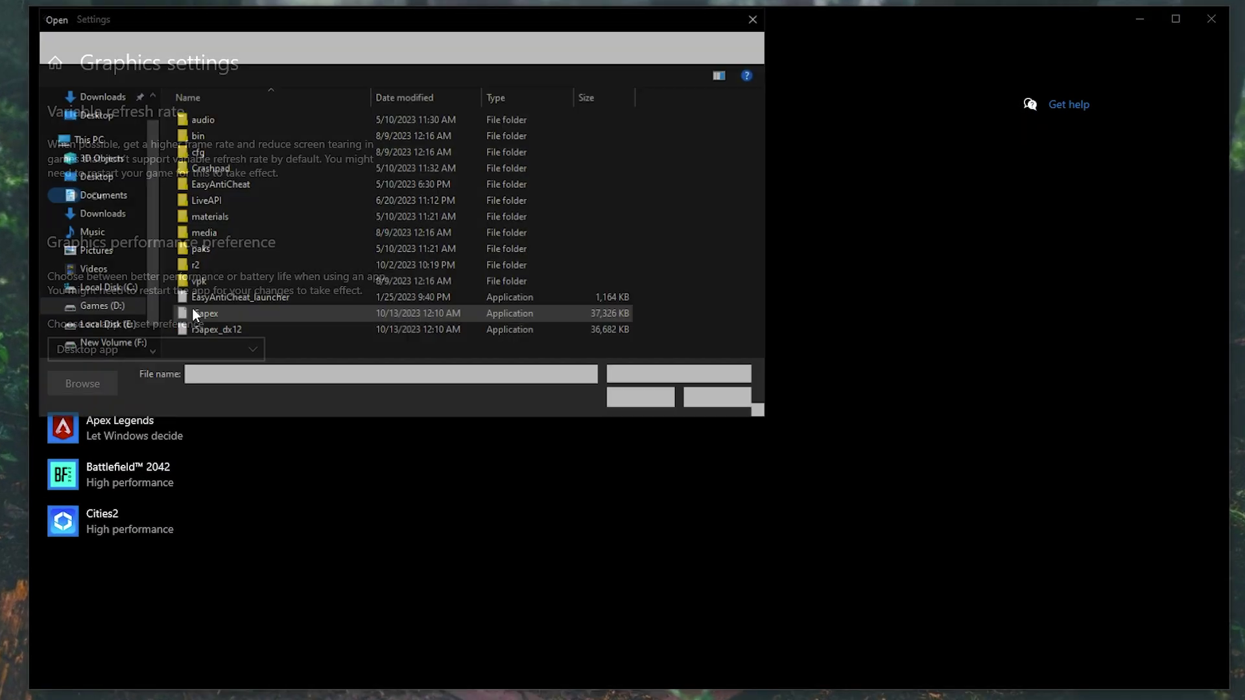
{"action": "left_click", "coordinate": [485, 44]}
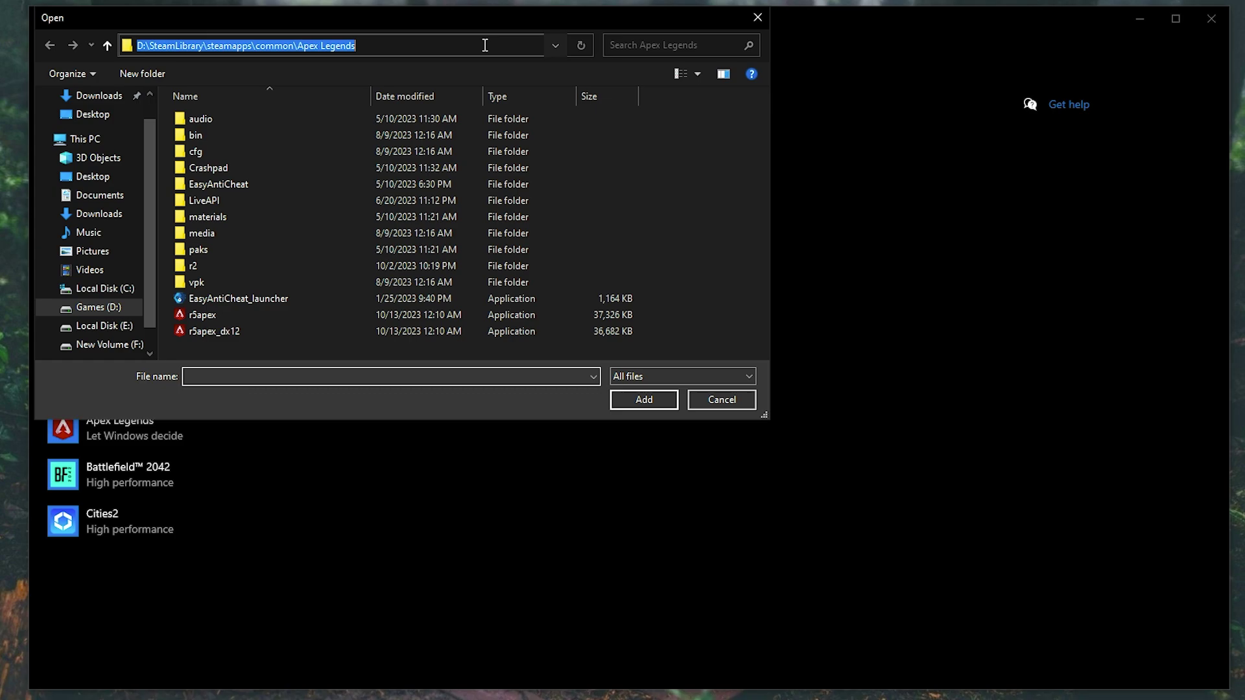
{"action": "key", "text": "BackSpace"}
{"action": "right_click", "coordinate": [186, 46]}
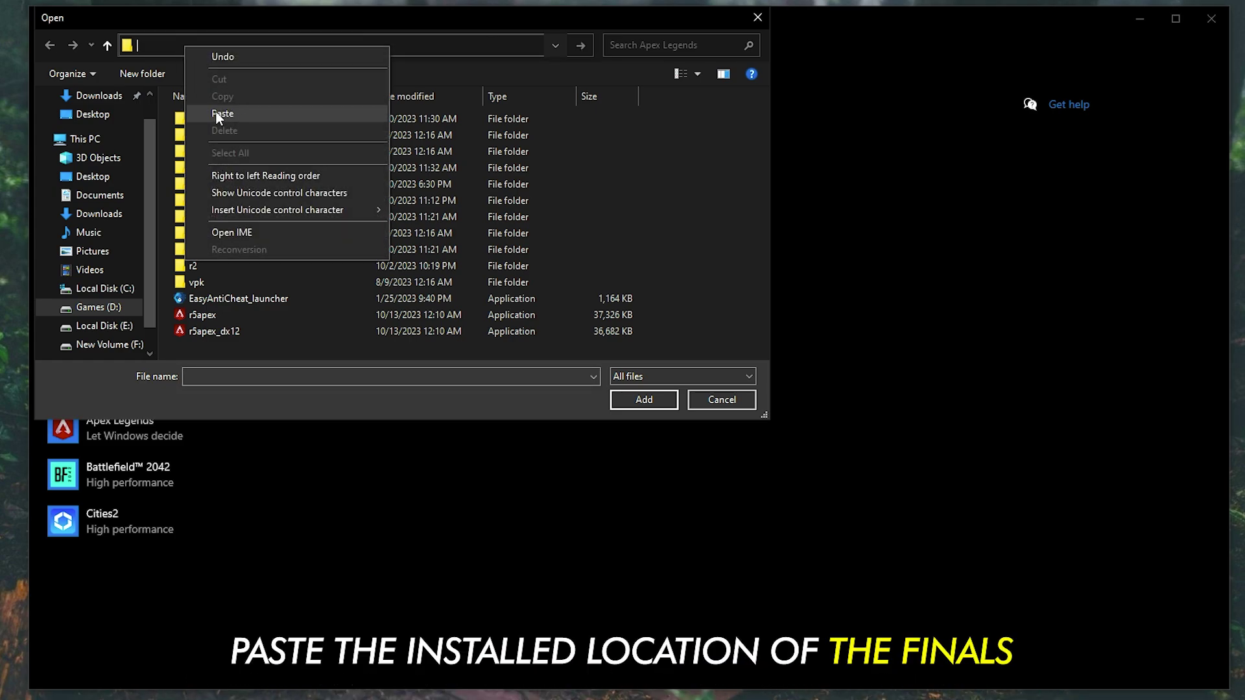
{"action": "left_click", "coordinate": [221, 114]}
{"action": "key", "text": "Return"}
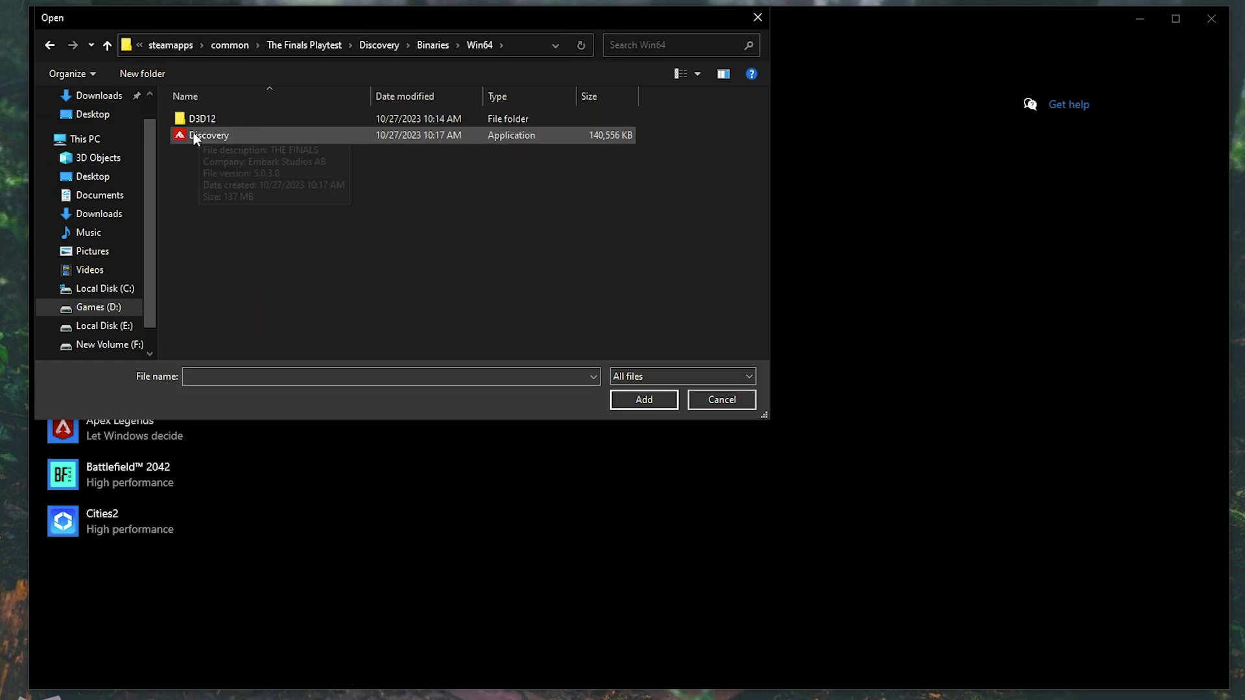
{"action": "left_click", "coordinate": [218, 135]}
{"action": "left_click", "coordinate": [661, 401]}
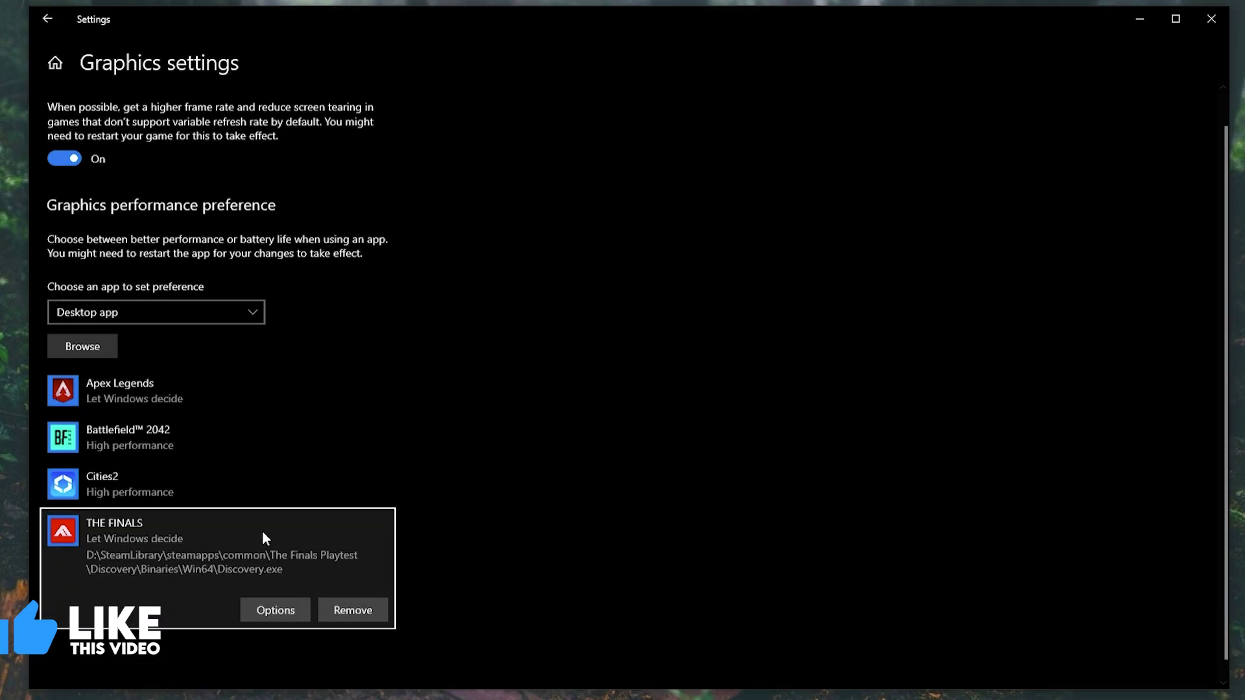
Set the graphics preference of THE FINALS to High performance and save it.
{"action": "left_click", "coordinate": [275, 590]}
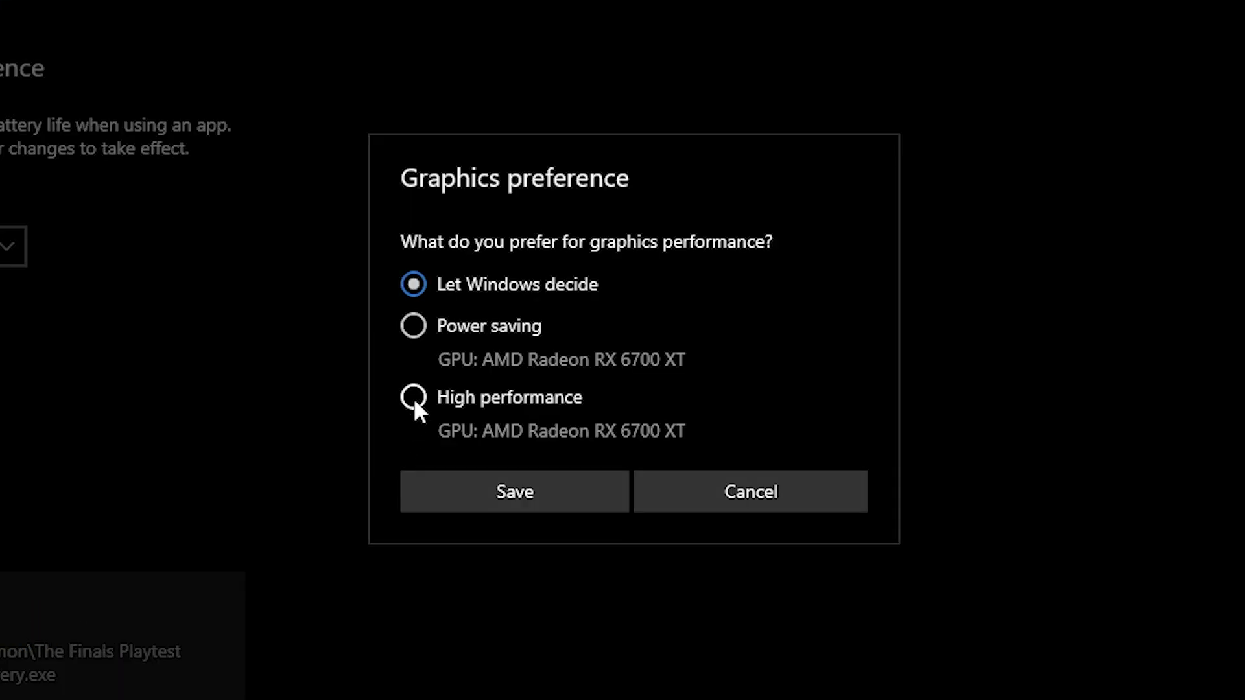
{"action": "left_click", "coordinate": [495, 383]}
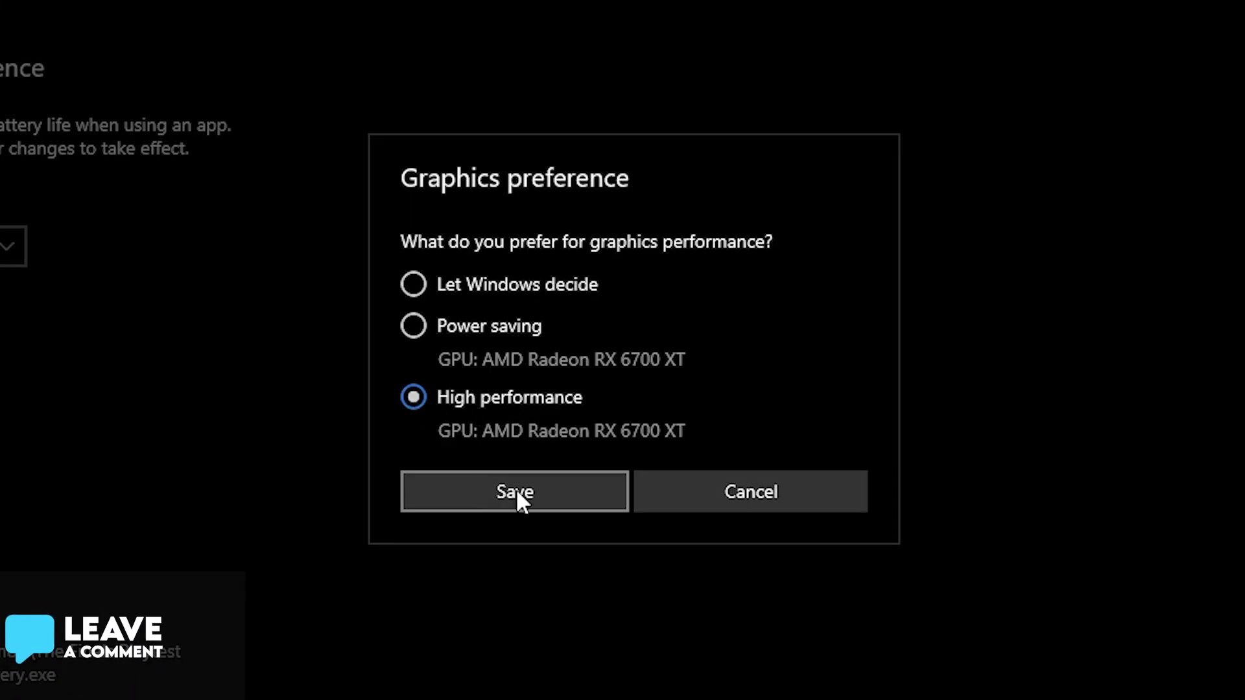
{"action": "left_click", "coordinate": [534, 492]}
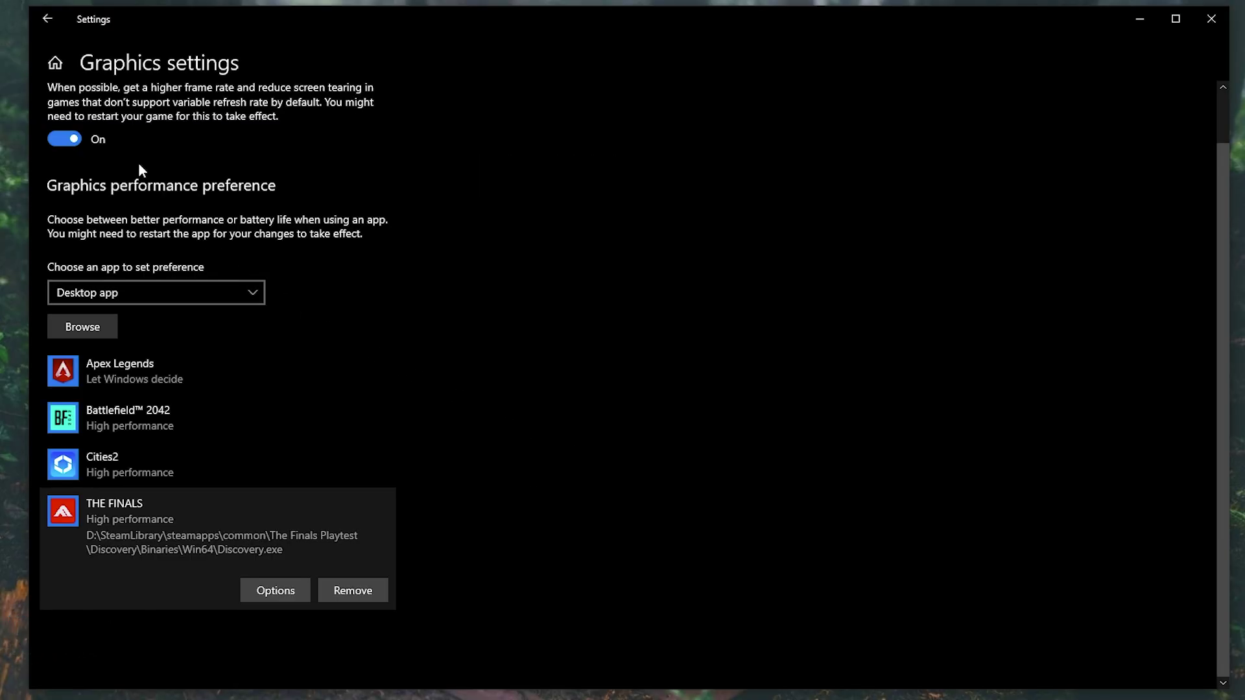
Turn off MSI Center, Riot Client and Window Centering Helper in the Windows startup apps settings.
{"action": "left_click", "coordinate": [60, 71]}
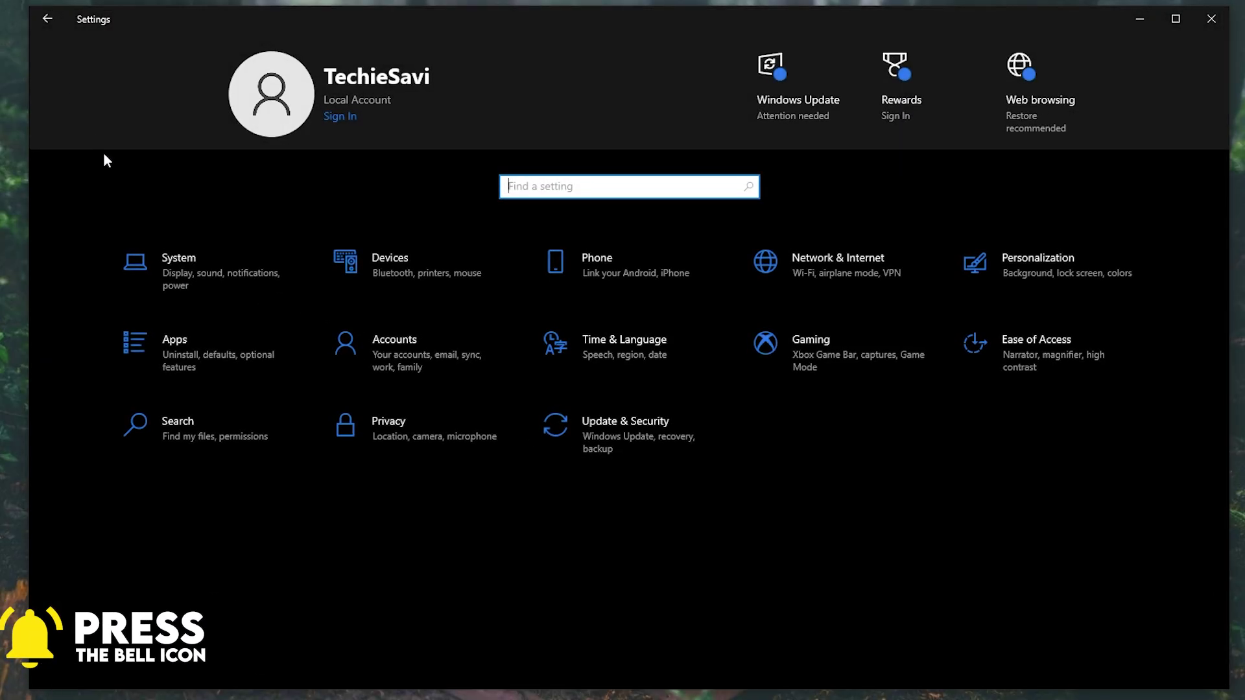
{"action": "left_click", "coordinate": [211, 365]}
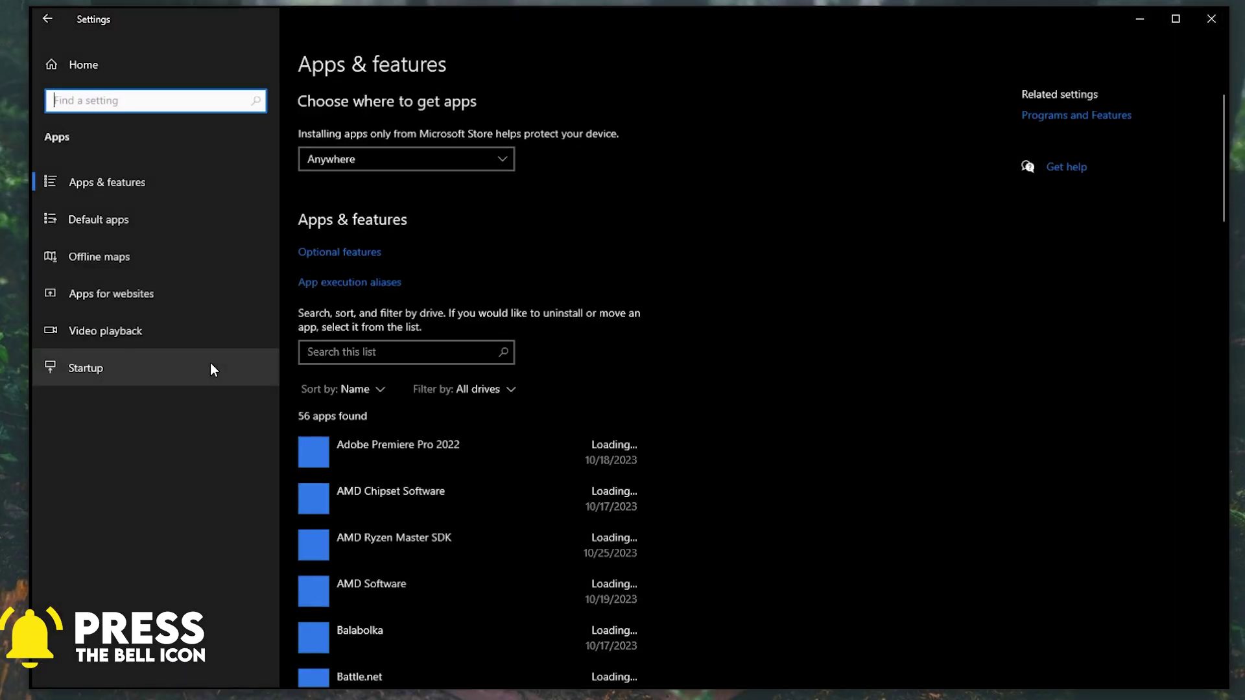
{"action": "left_click", "coordinate": [97, 368]}
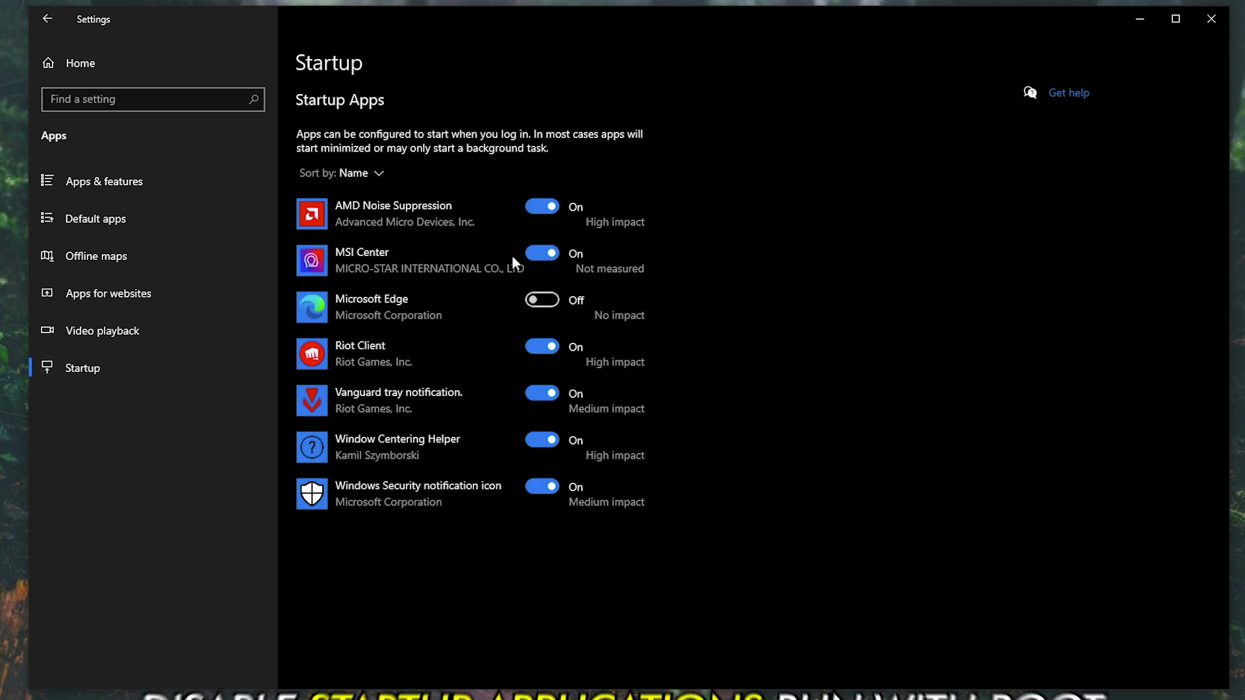
{"action": "left_click", "coordinate": [547, 252]}
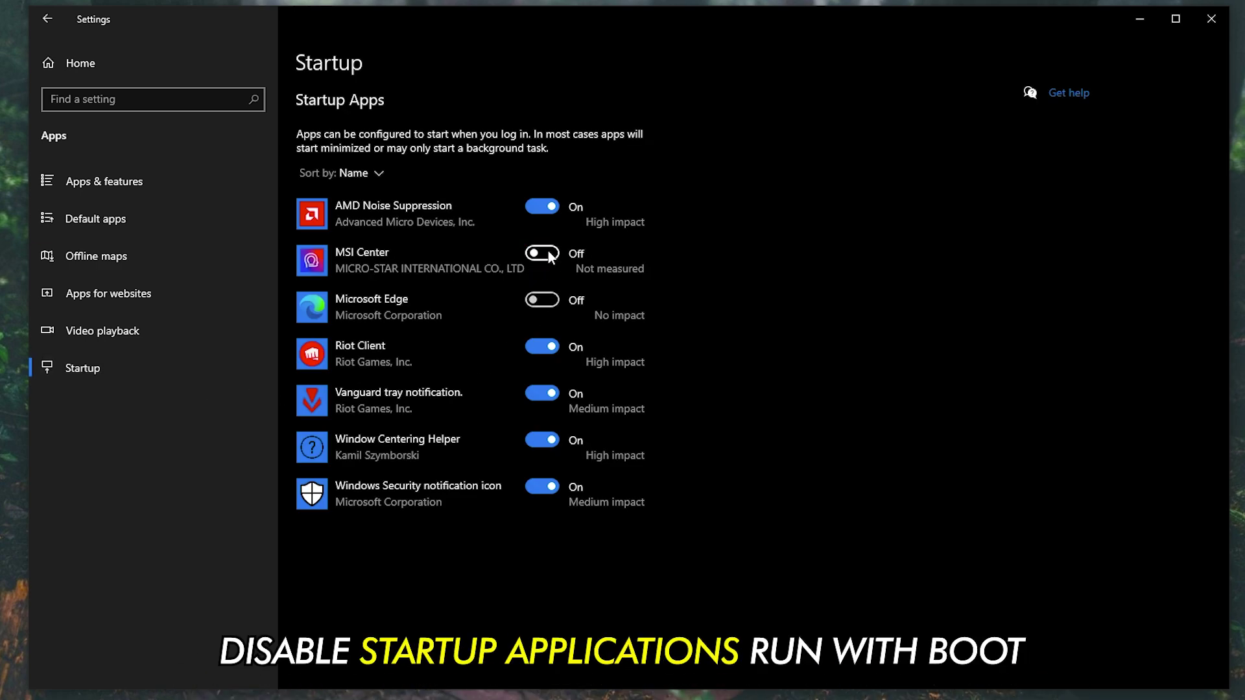
{"action": "left_click", "coordinate": [549, 351]}
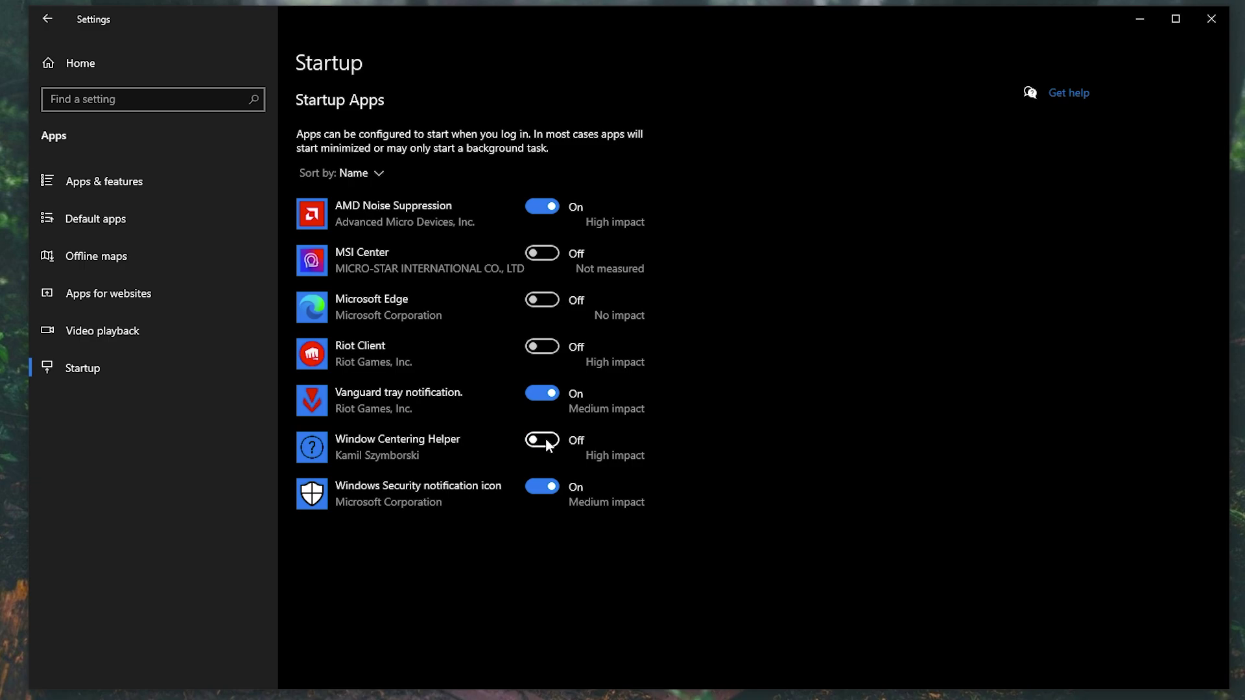
Open the Windows gaming settings and make sure Xbox Game Bar is turned off.
{"action": "left_click", "coordinate": [85, 54]}
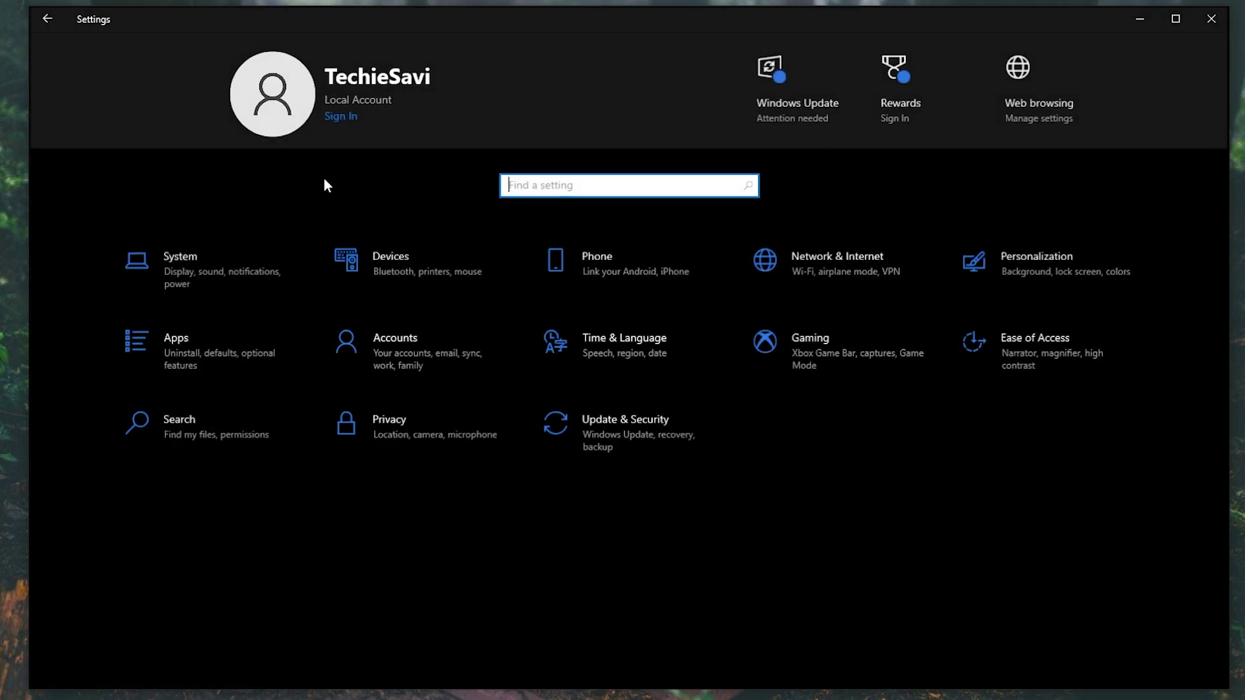
{"action": "left_click", "coordinate": [804, 345]}
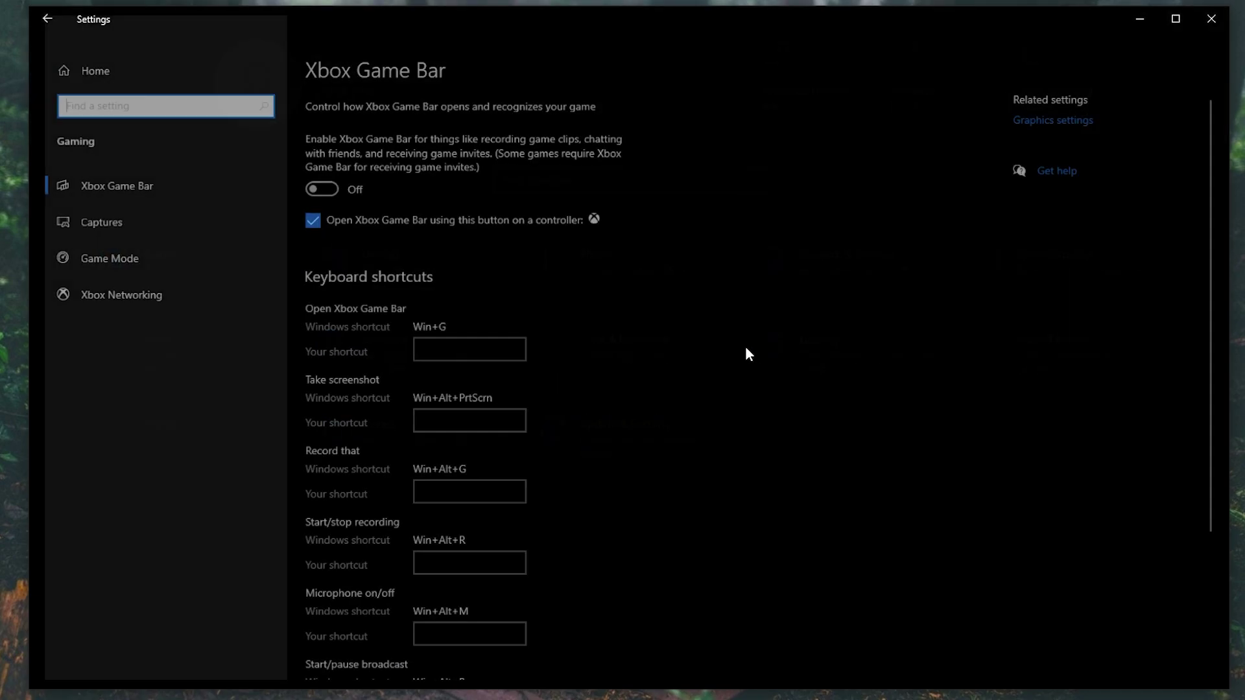
{"action": "left_click", "coordinate": [327, 188]}
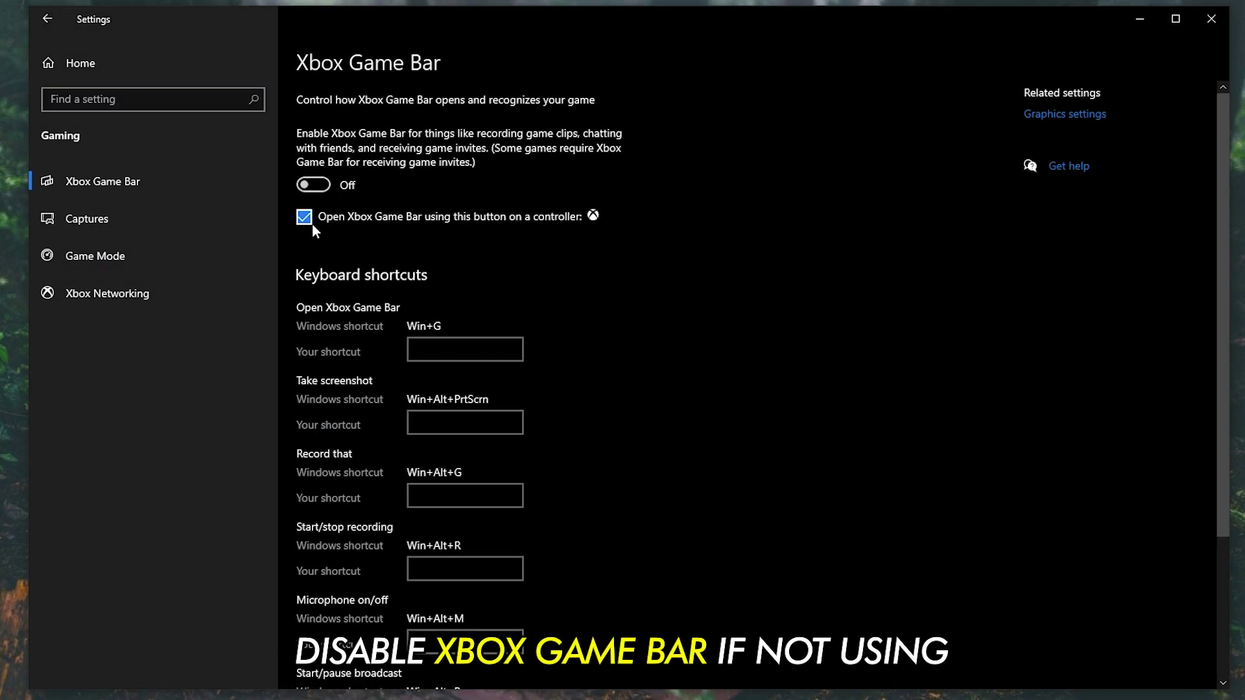
Turn on Game Mode in the Windows gaming settings.
{"action": "left_click", "coordinate": [218, 220]}
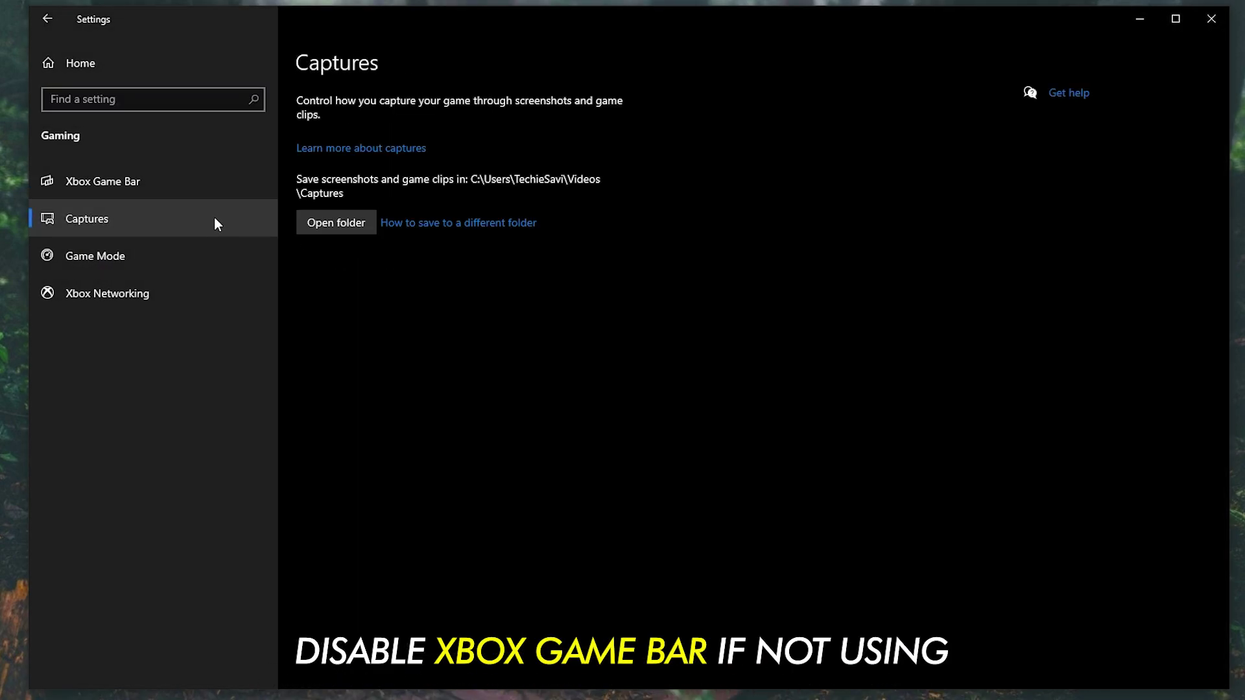
{"action": "left_click", "coordinate": [194, 257]}
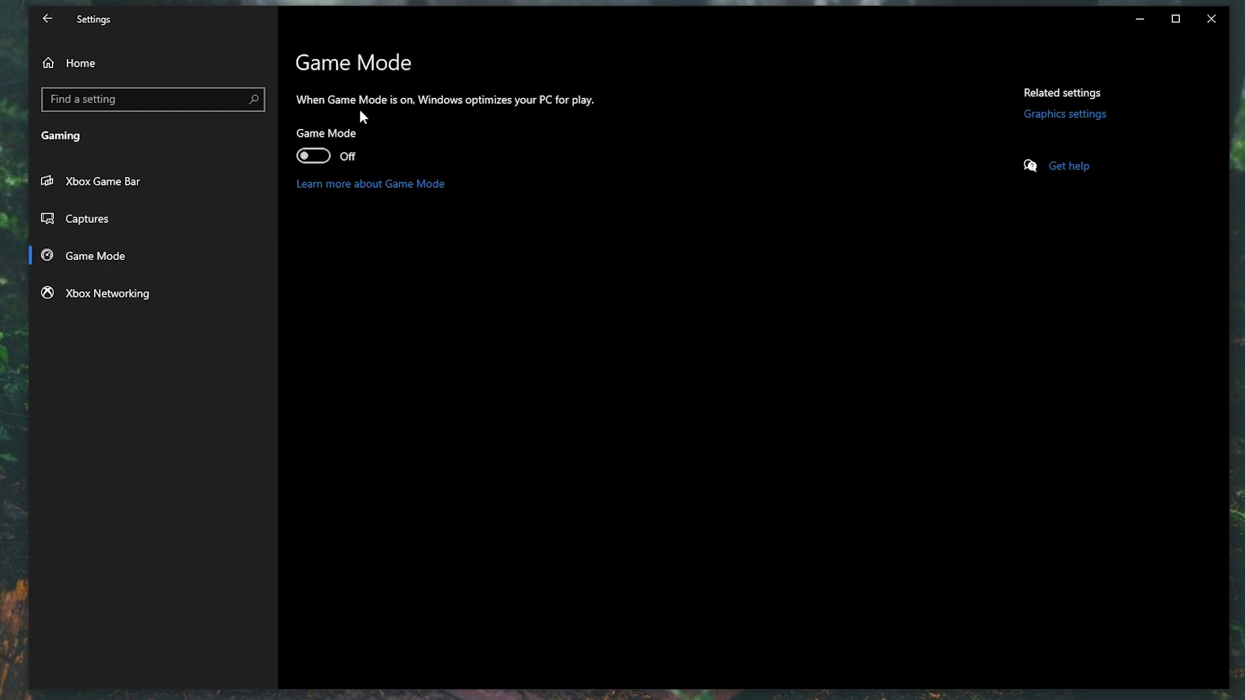
{"action": "left_click", "coordinate": [317, 156]}
Turn off all four general privacy options: advertising ID, locally relevant content, app launch tracking and suggested content.
{"action": "left_click", "coordinate": [110, 71]}
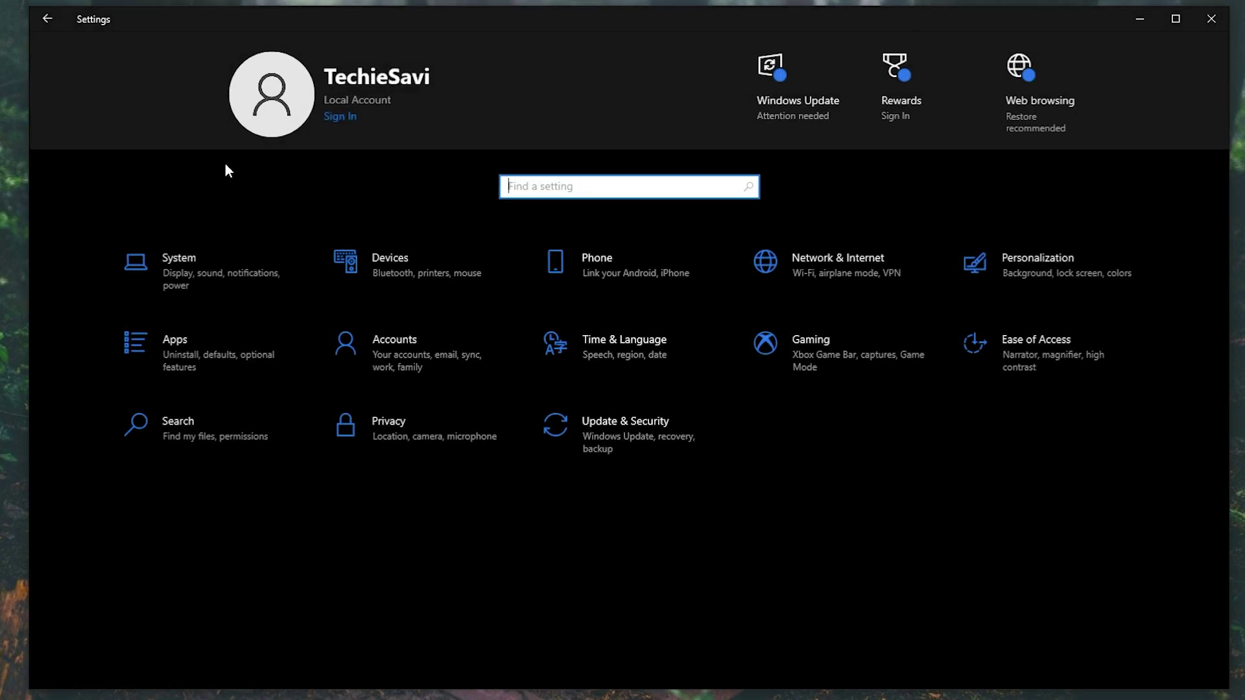
{"action": "left_click", "coordinate": [488, 414]}
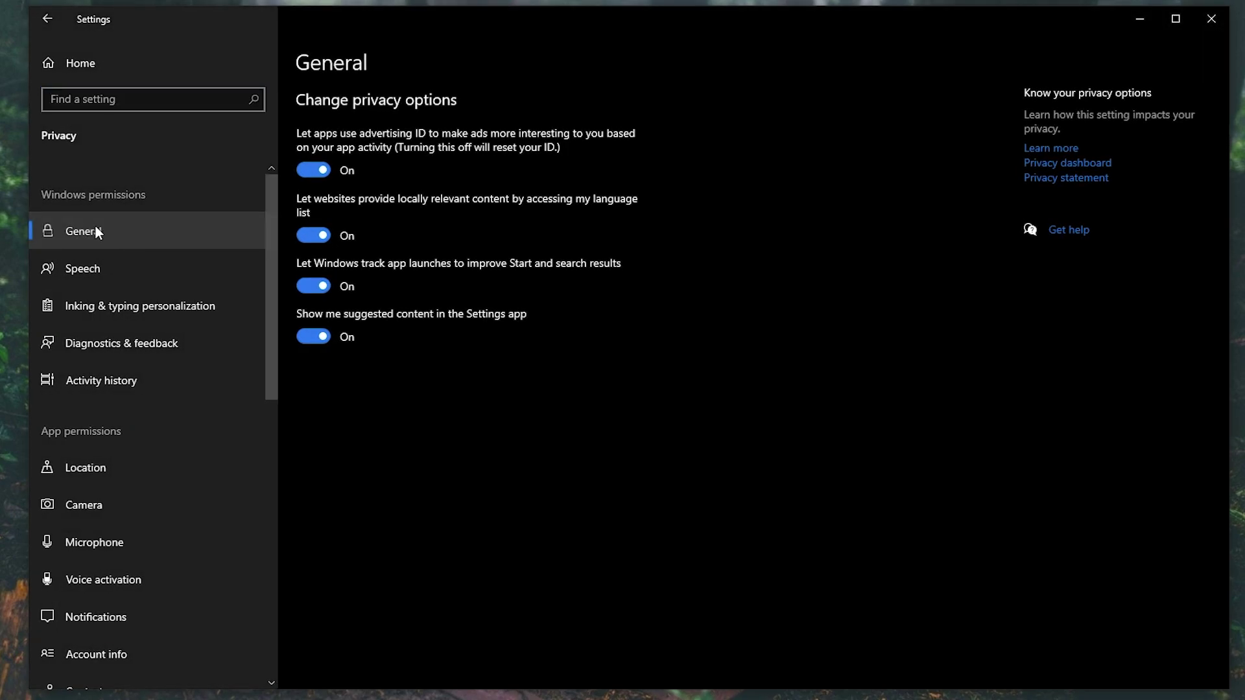
{"action": "left_click", "coordinate": [318, 338]}
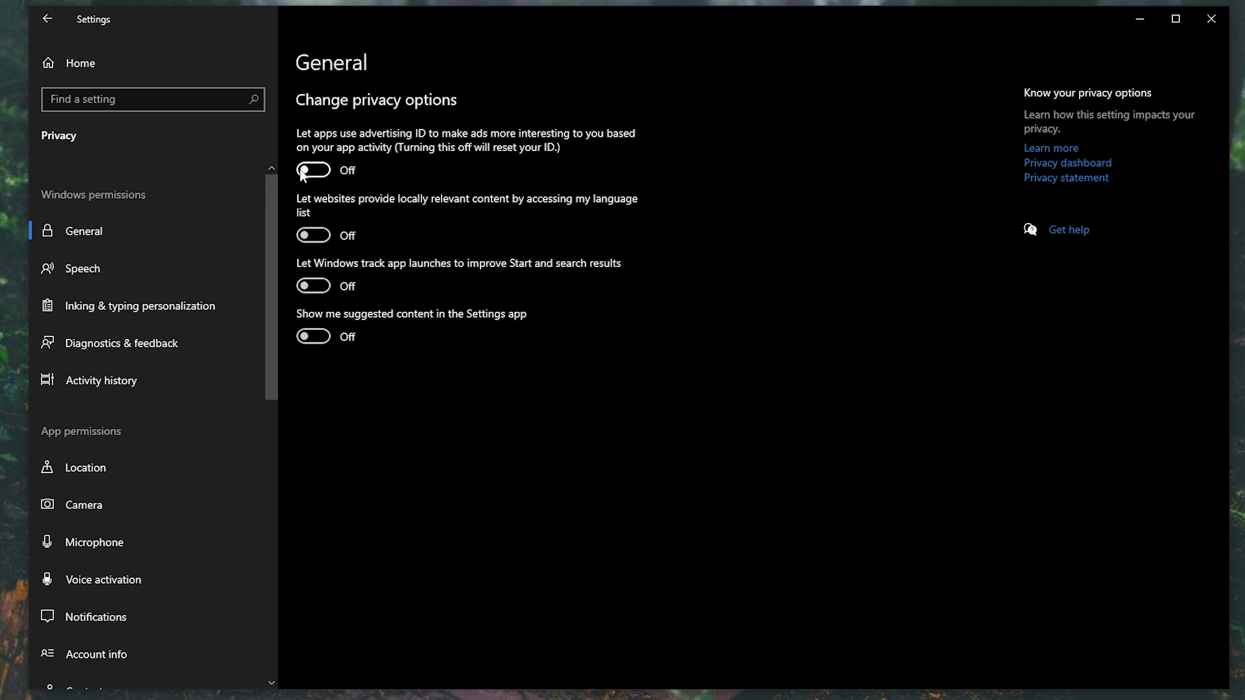
Stop all apps from running in the background in the privacy settings.
{"action": "left_click_drag", "start_coordinate": [272, 224], "coordinate": [267, 457]}
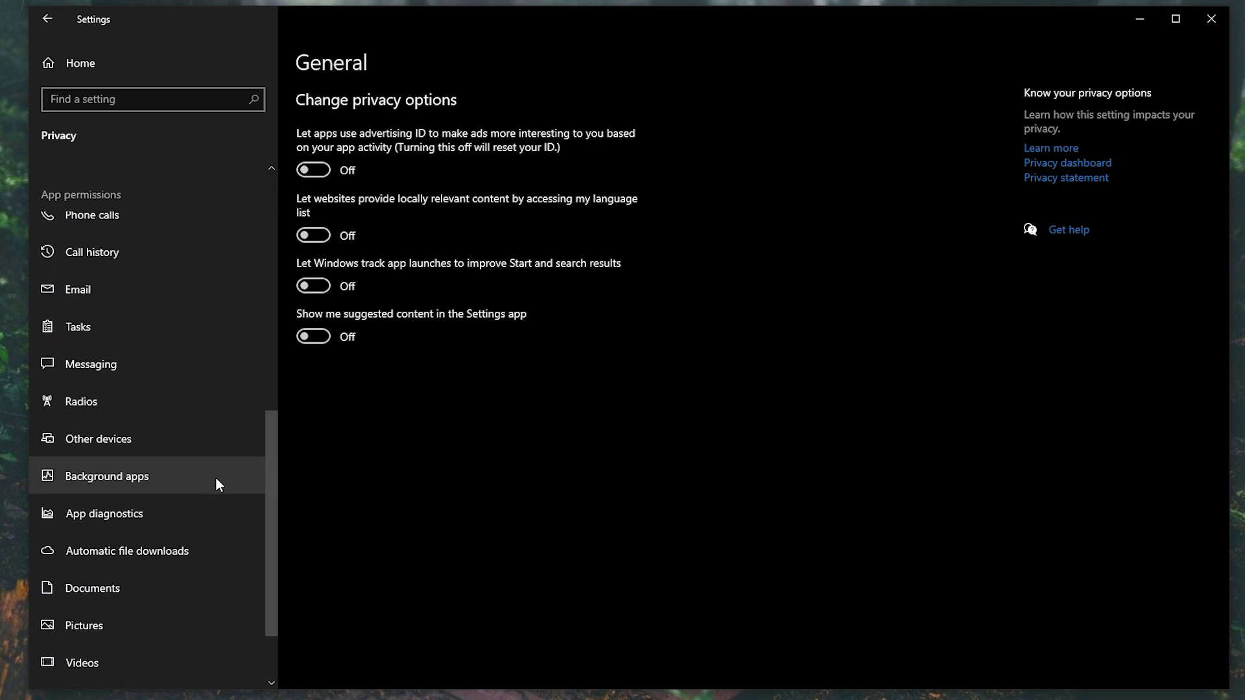
{"action": "left_click", "coordinate": [134, 478]}
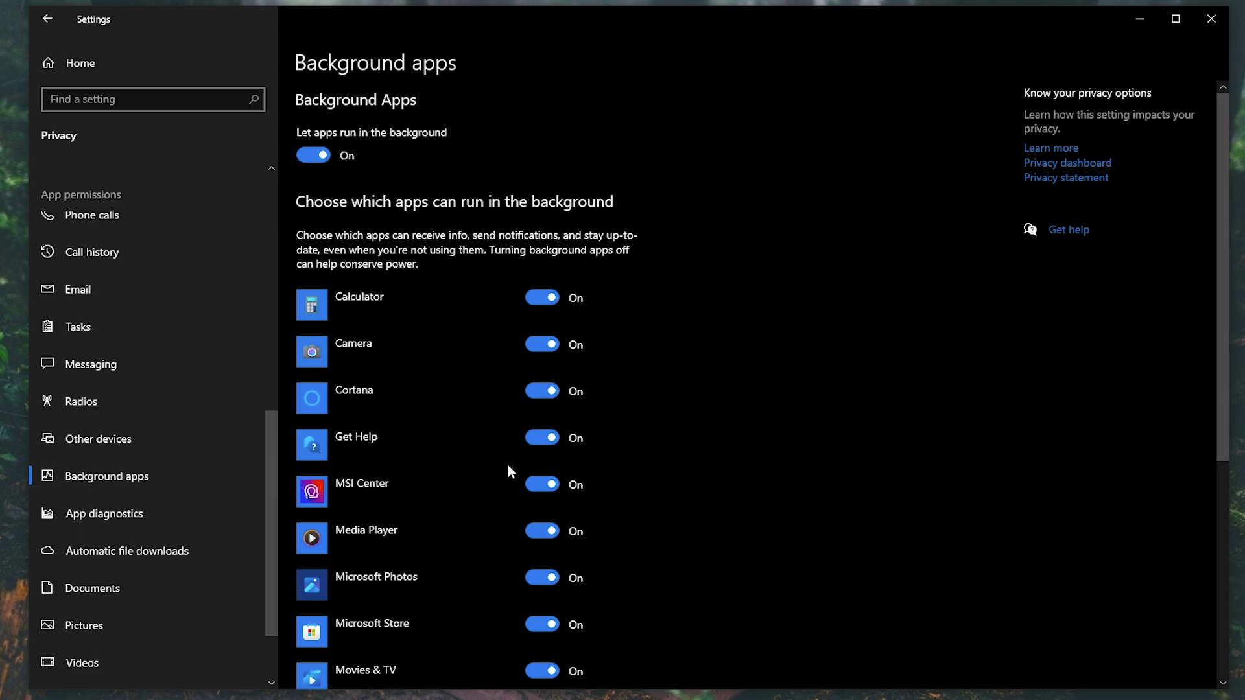
{"action": "left_click_drag", "start_coordinate": [1219, 386], "coordinate": [1240, 530]}
{"action": "scroll", "coordinate": [1206, 454], "scroll_direction": "up", "scroll_amount": 5}
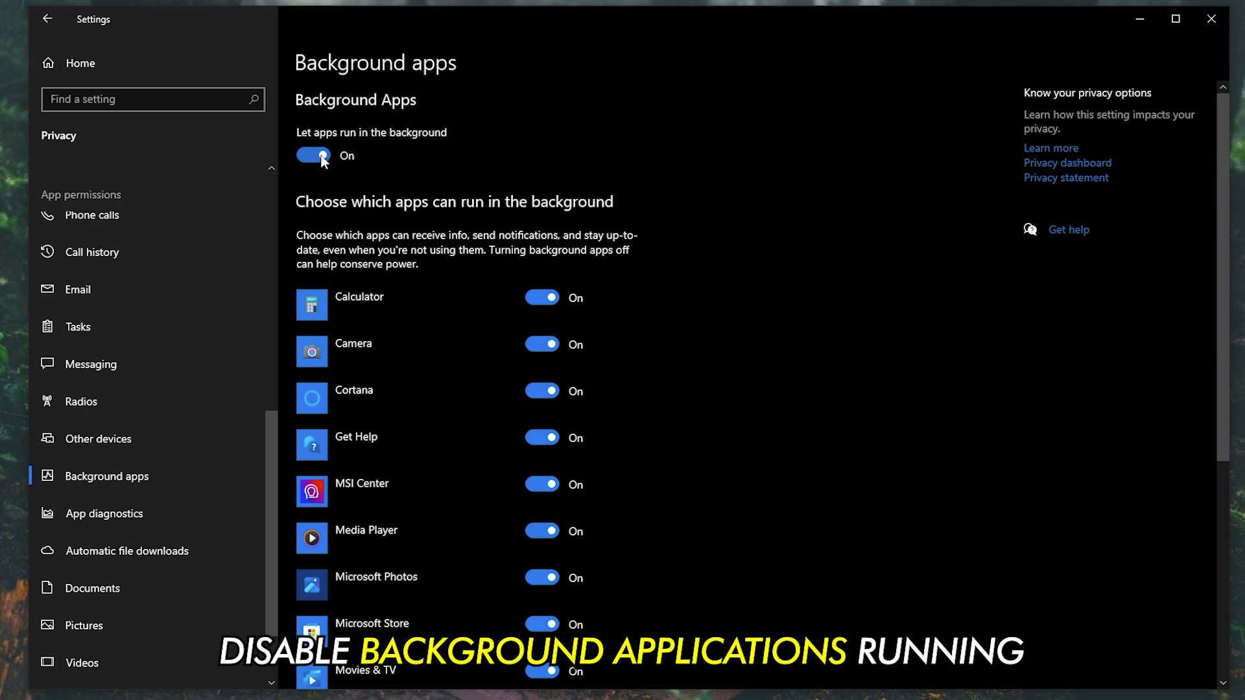
{"action": "left_click", "coordinate": [322, 157]}
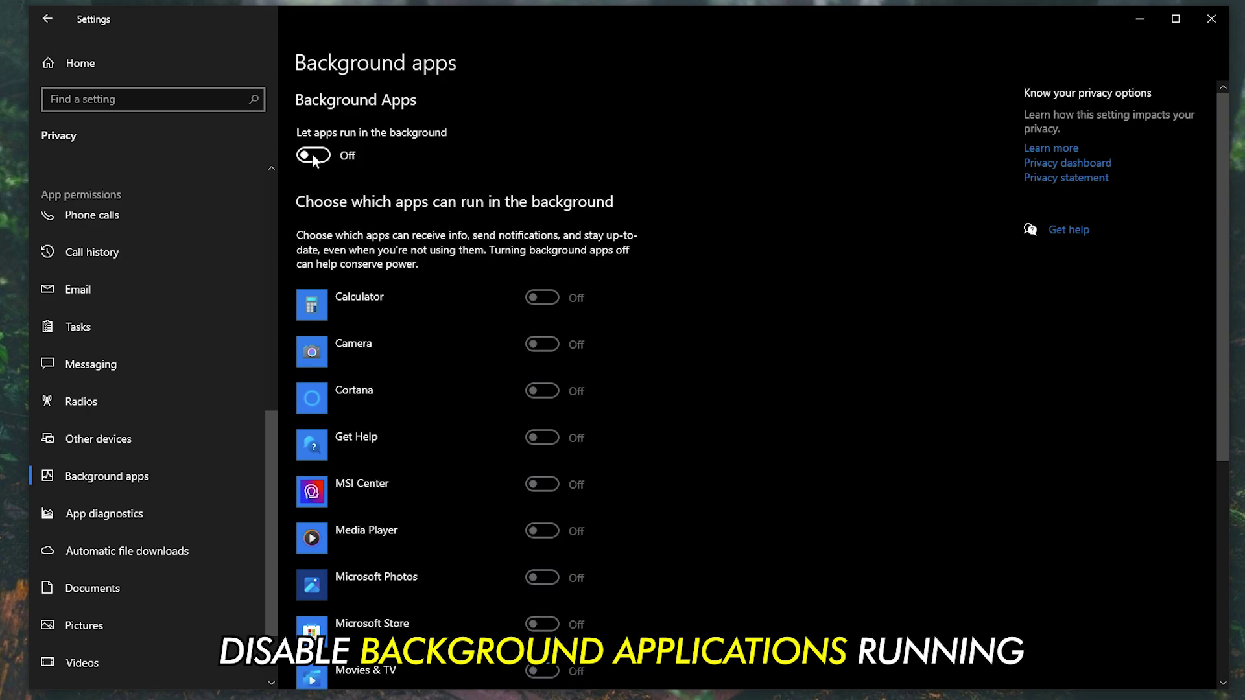
In the system storage settings, add Delivery Optimization Files to the selected temporary files, remove them and close Settings.
{"action": "left_click", "coordinate": [133, 64]}
{"action": "left_click", "coordinate": [187, 275]}
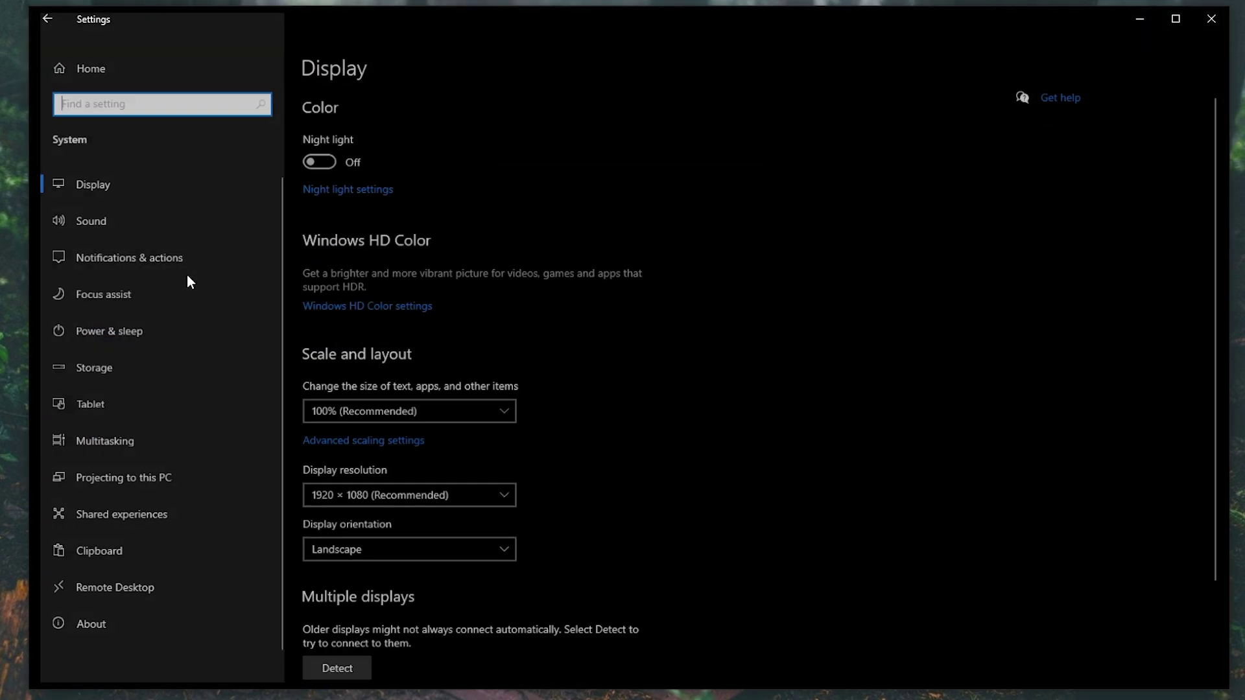
{"action": "left_click", "coordinate": [119, 367]}
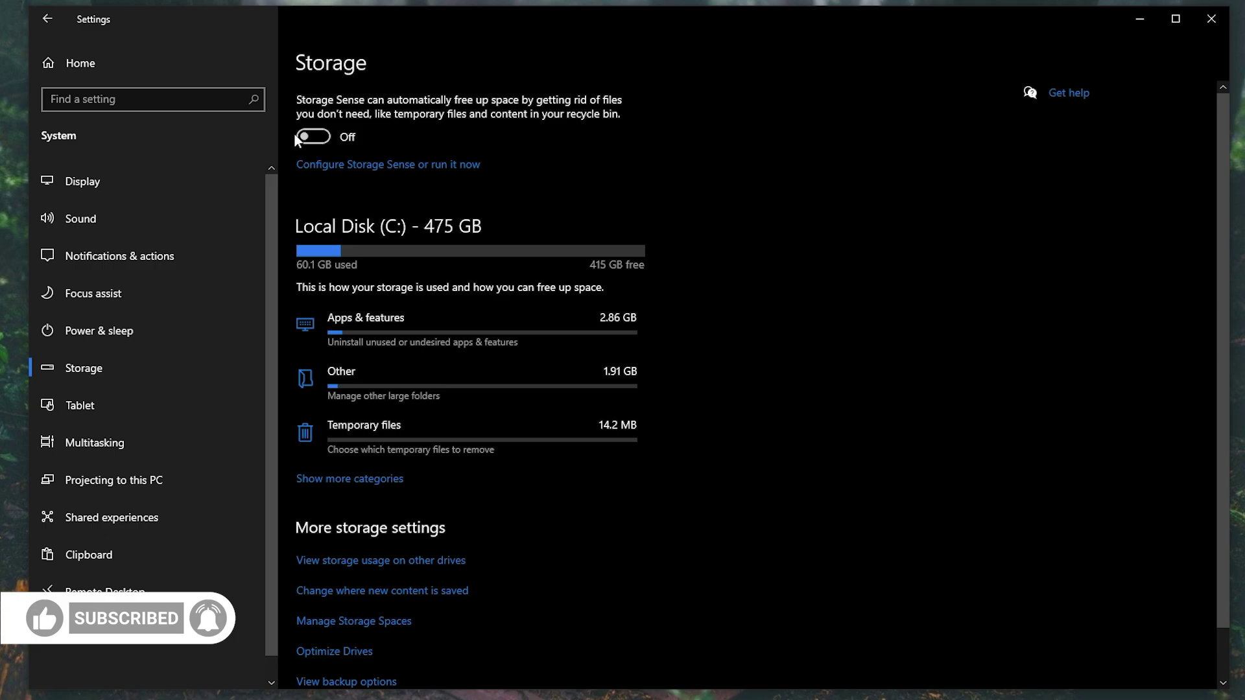
{"action": "left_click", "coordinate": [378, 439]}
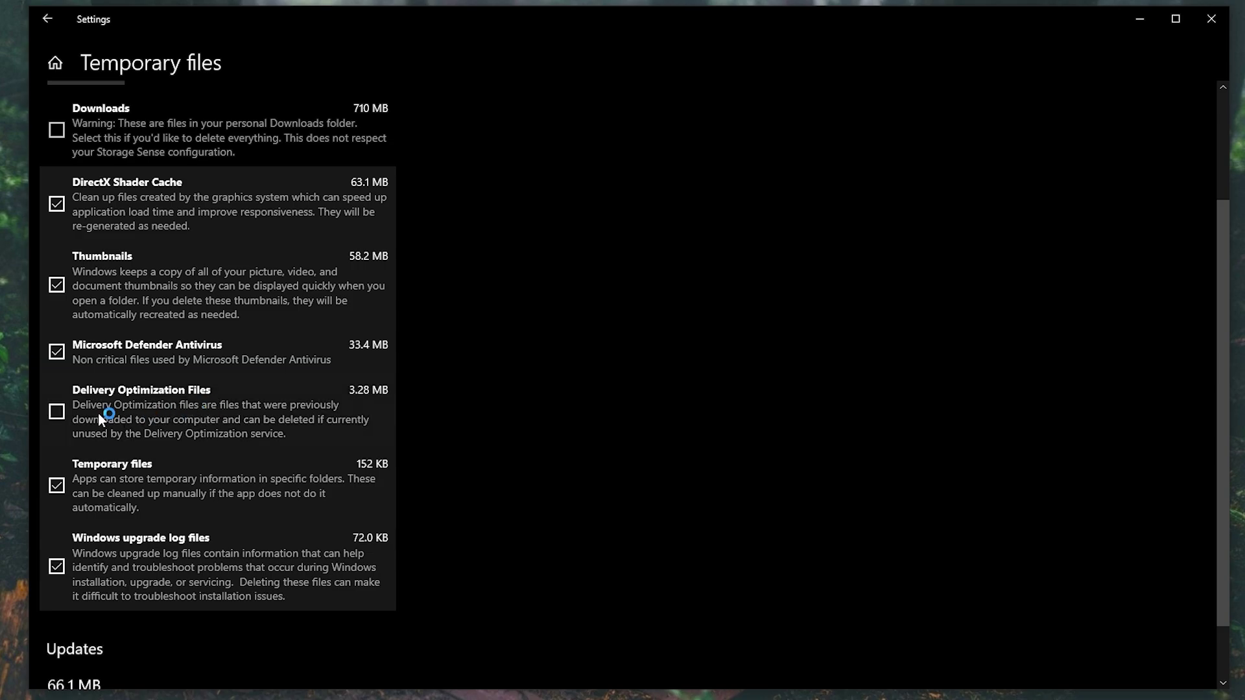
{"action": "left_click", "coordinate": [110, 418]}
{"action": "scroll", "coordinate": [99, 418], "scroll_direction": "up", "scroll_amount": 2}
{"action": "scroll", "coordinate": [101, 422], "scroll_direction": "down", "scroll_amount": 3}
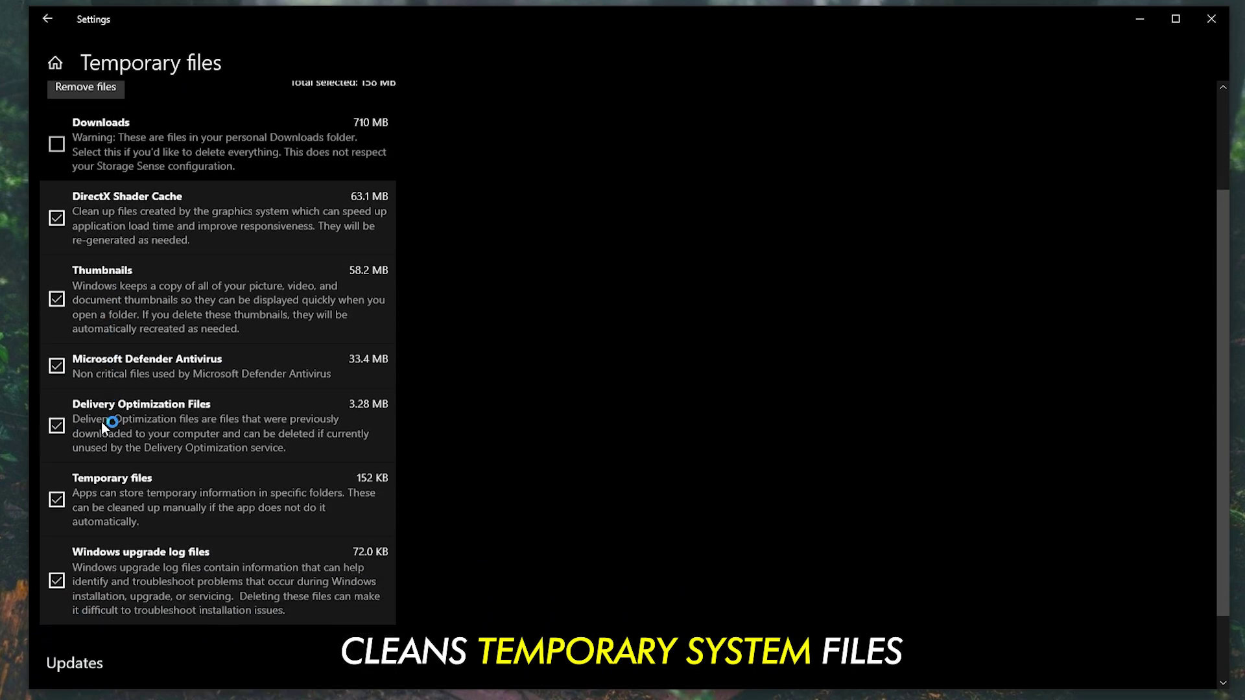
{"action": "scroll", "coordinate": [104, 603], "scroll_direction": "up", "scroll_amount": 5}
{"action": "left_click", "coordinate": [85, 221]}
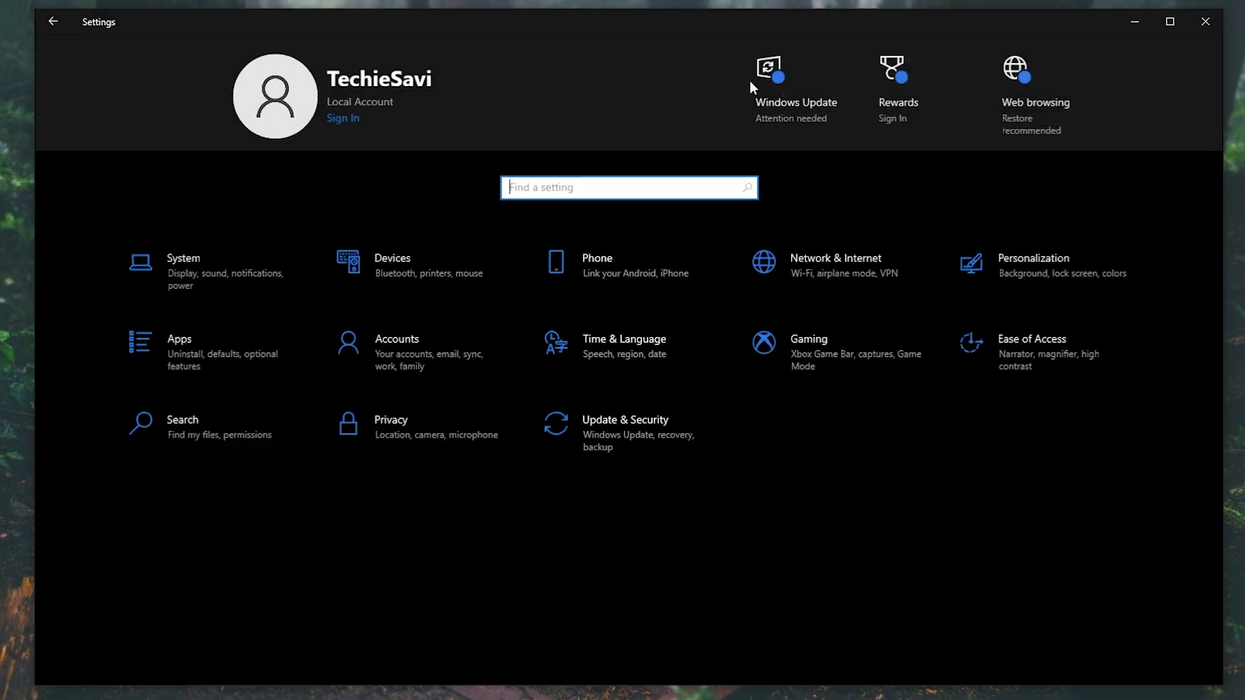
{"action": "left_click", "coordinate": [1148, 52]}
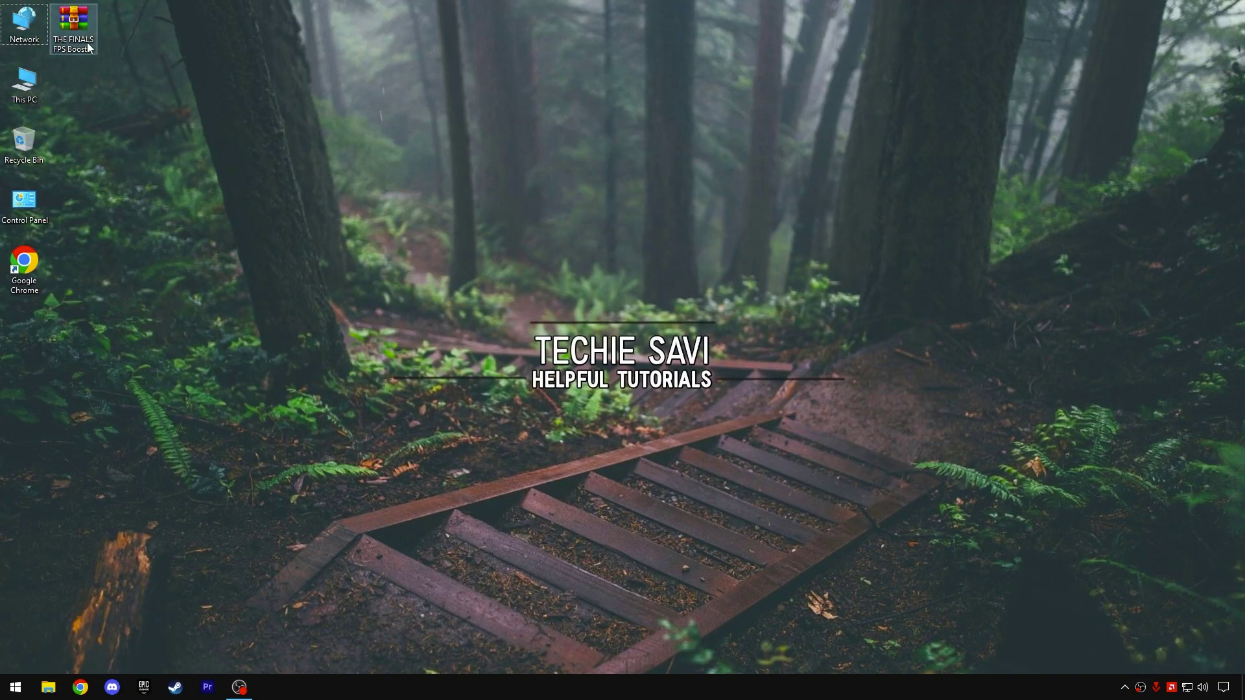
Extract the folder from THE FINALS FPS Boost Pack archive onto the desktop with WinRAR and close the archive.
{"action": "left_click_drag", "start_coordinate": [89, 48], "coordinate": [583, 258]}
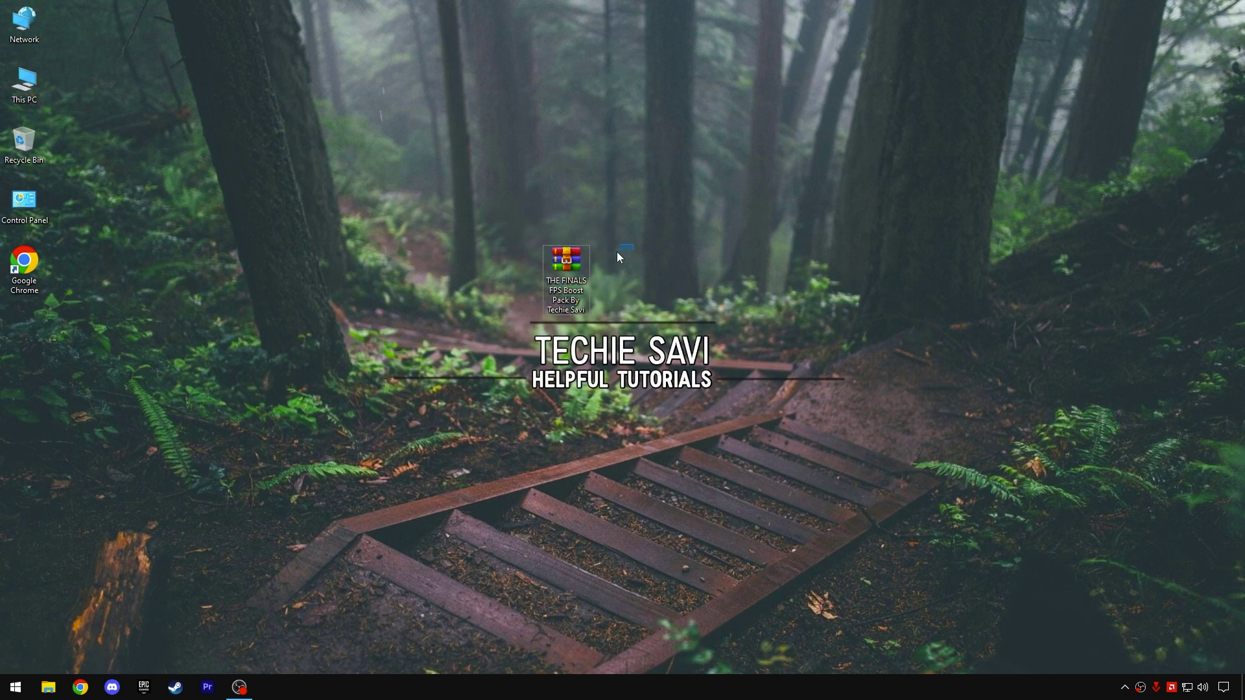
{"action": "right_click", "coordinate": [574, 275]}
{"action": "left_click", "coordinate": [593, 283]}
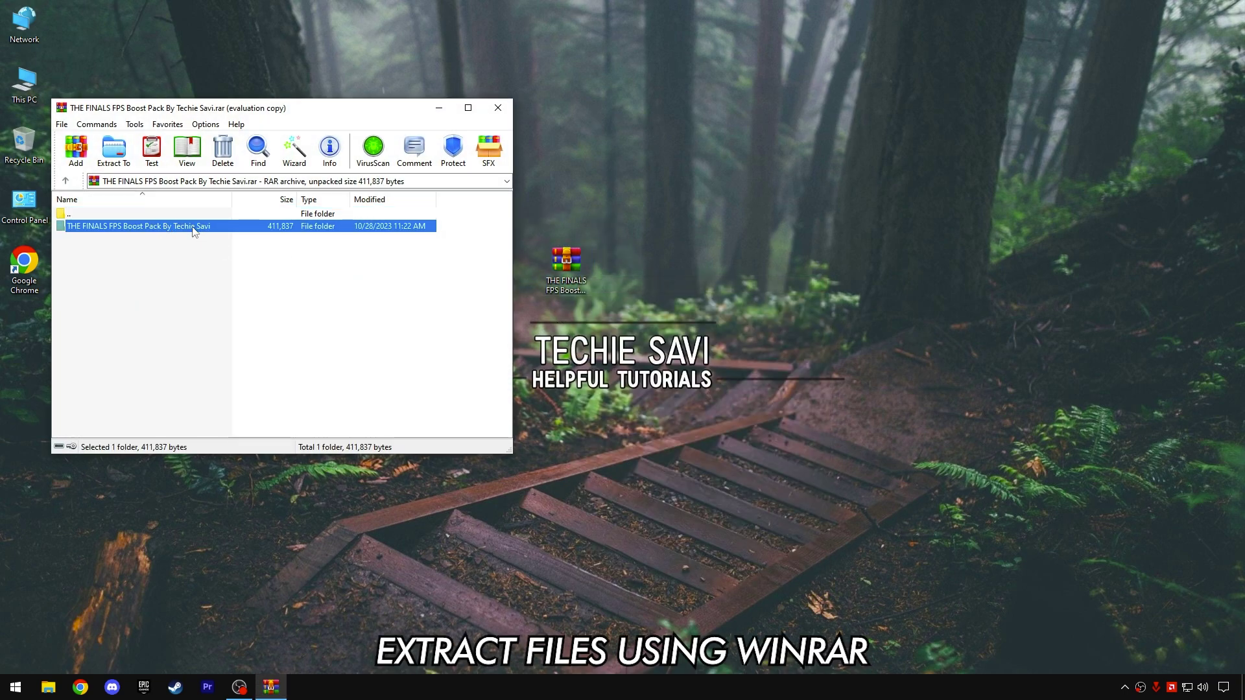
{"action": "left_click_drag", "start_coordinate": [686, 266], "coordinate": [686, 265]}
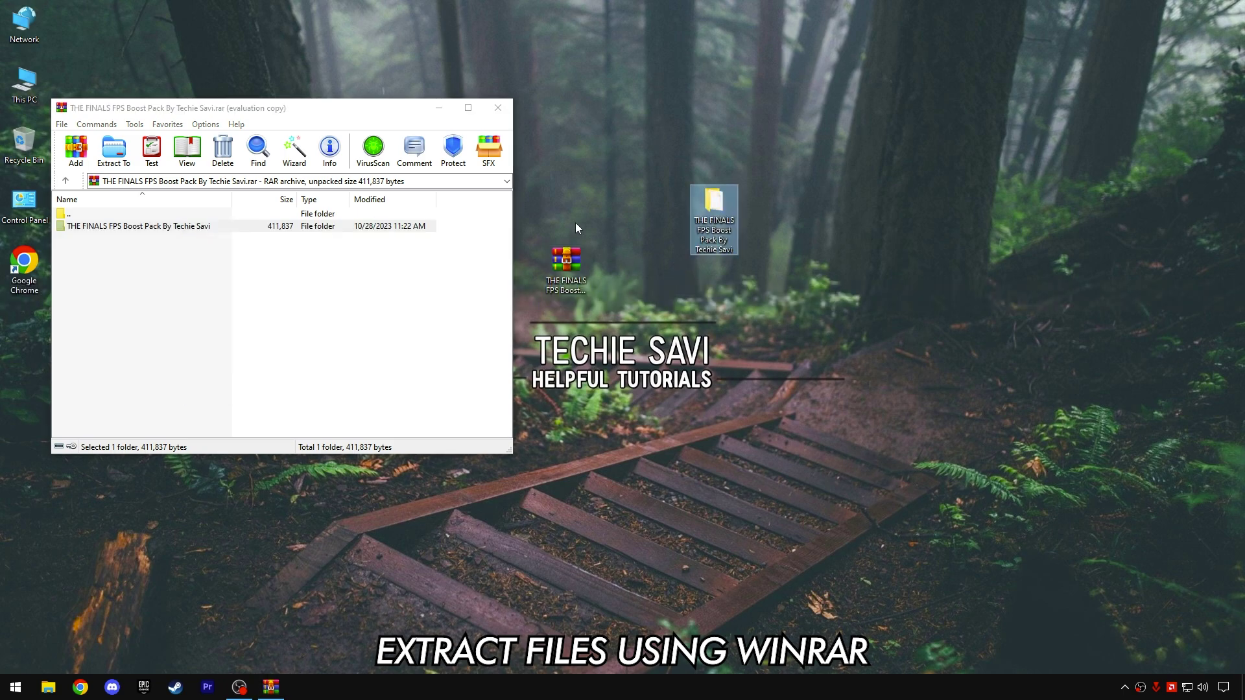
{"action": "left_click", "coordinate": [497, 107]}
{"action": "left_click_drag", "start_coordinate": [555, 133], "coordinate": [533, 153]}
{"action": "left_click_drag", "start_coordinate": [452, 88], "coordinate": [498, 132]}
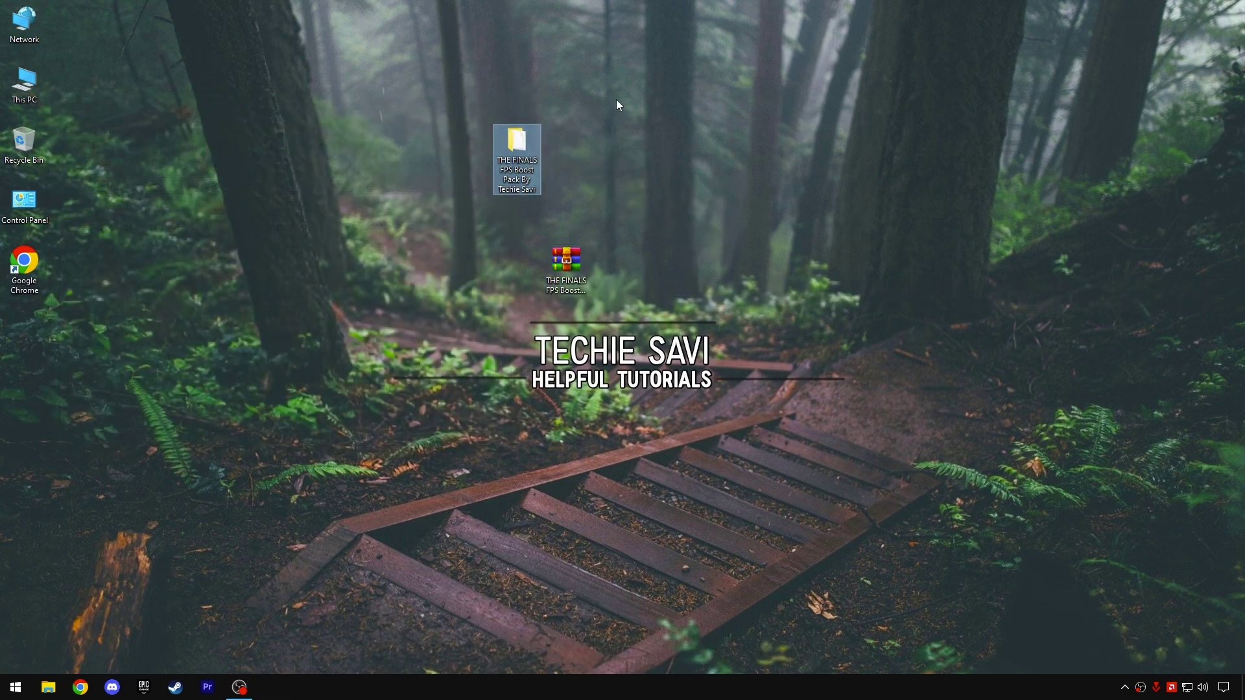
Open the extracted THE FINALS FPS Boost Pack folder in File Explorer.
{"action": "right_click", "coordinate": [531, 164]}
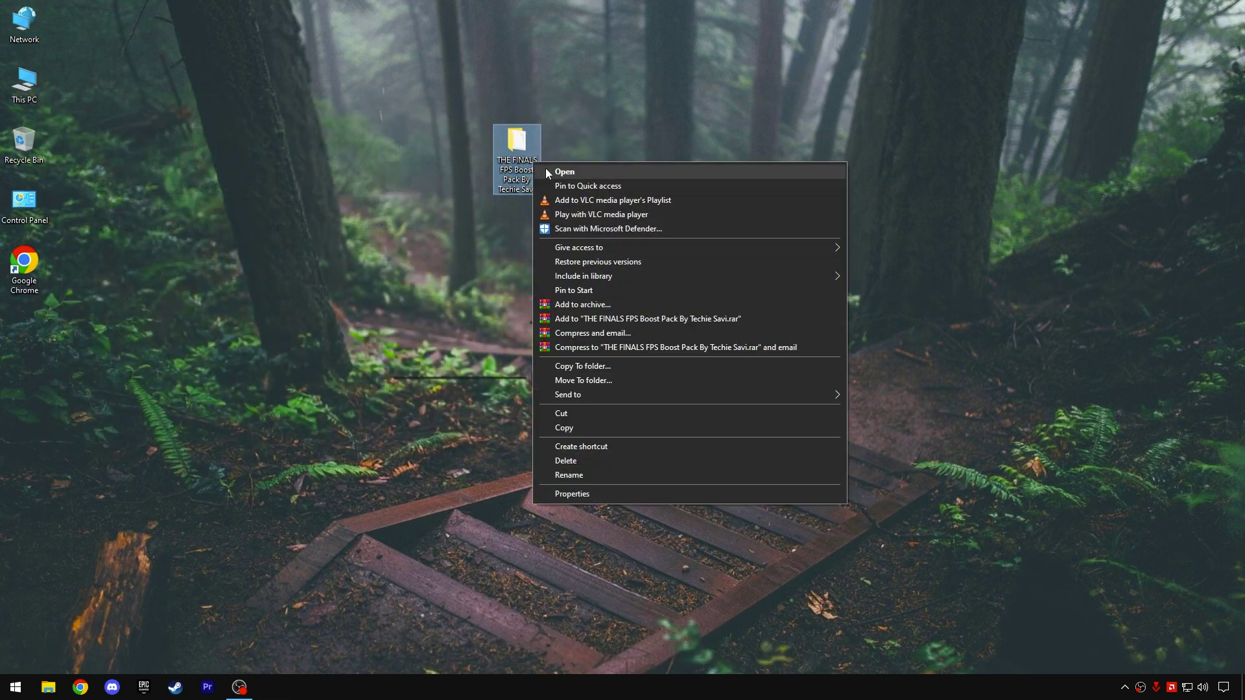
{"action": "left_click", "coordinate": [550, 170]}
{"action": "left_click_drag", "start_coordinate": [476, 280], "coordinate": [564, 166]}
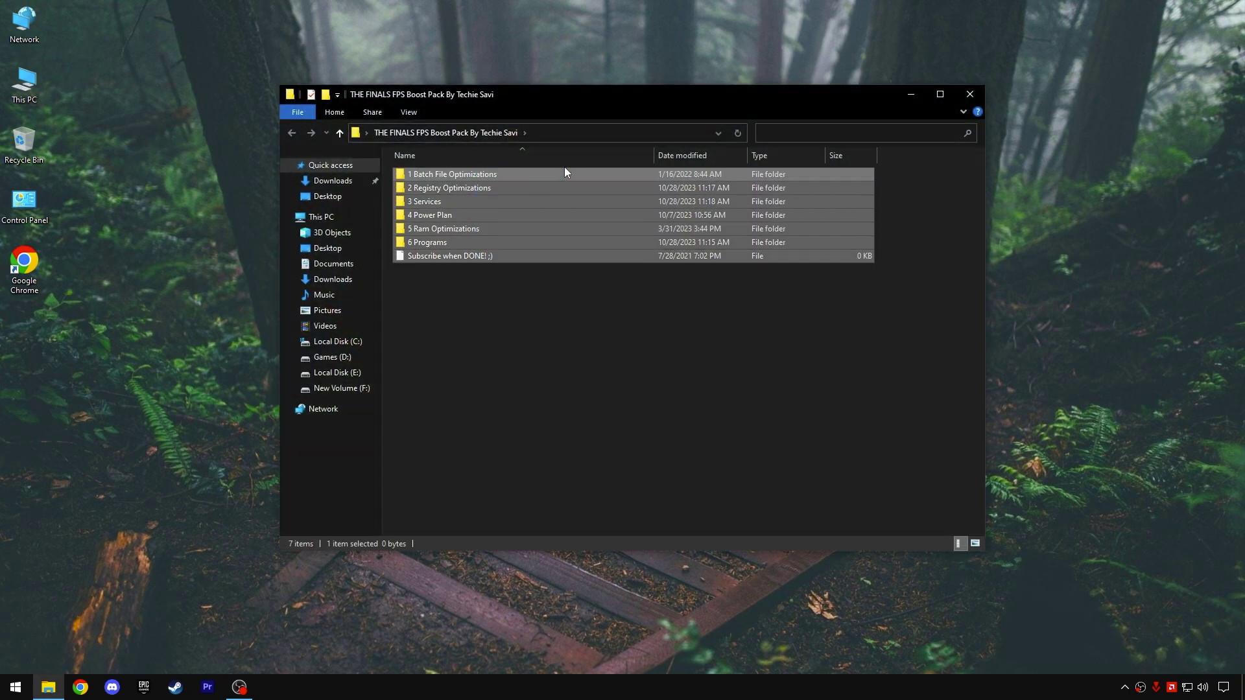
{"action": "left_click", "coordinate": [470, 281]}
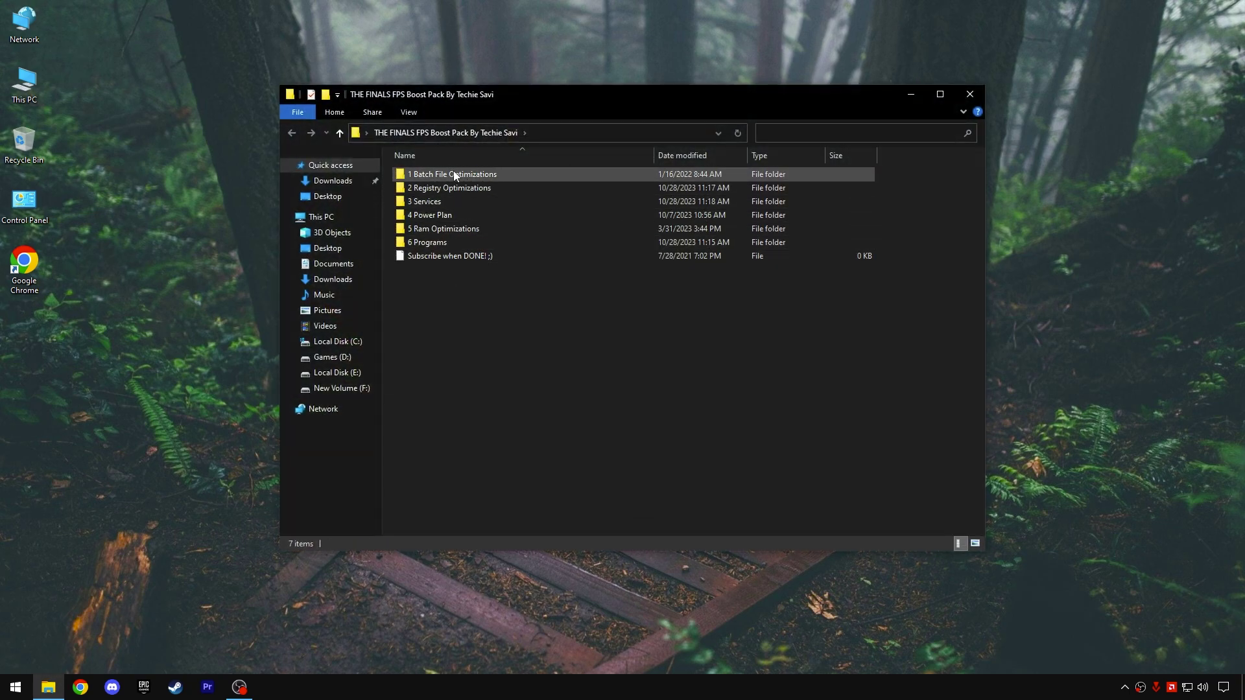
Run the Clean Temporary Files and Disable Memory Compression scripts from the 1 Batch File Optimizations folder.
{"action": "right_click", "coordinate": [456, 176]}
{"action": "left_click", "coordinate": [483, 192]}
{"action": "left_click", "coordinate": [509, 176]}
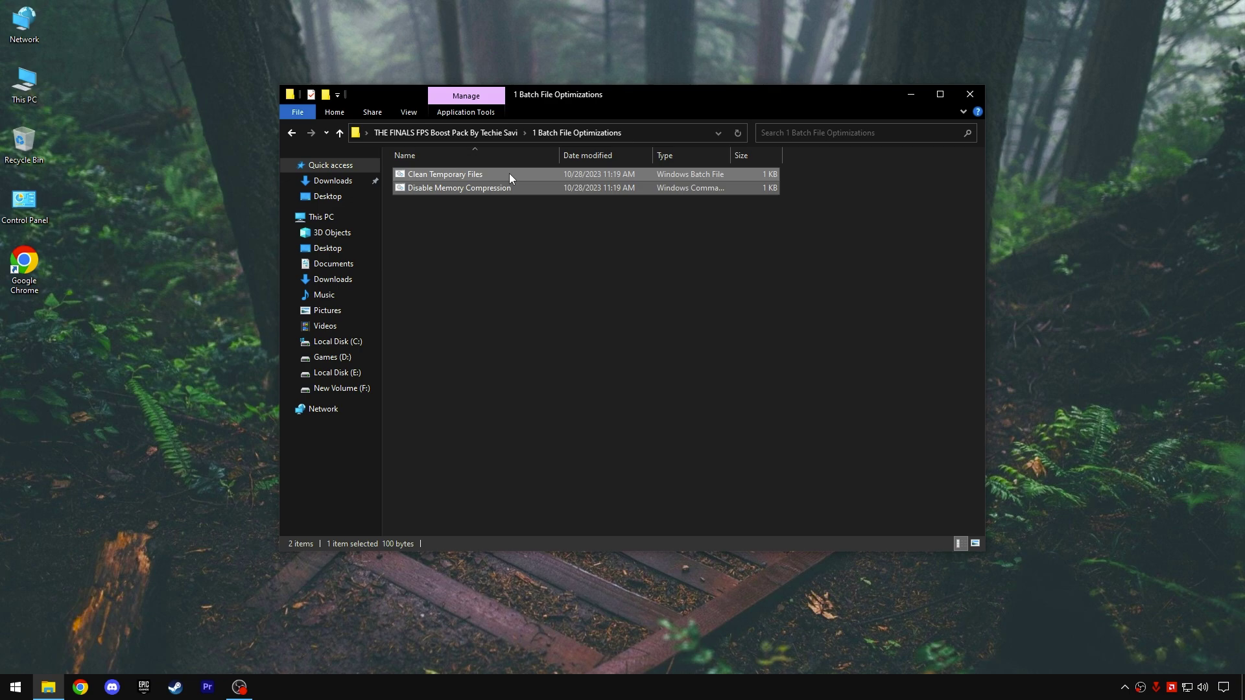
{"action": "right_click", "coordinate": [422, 174]}
{"action": "left_click", "coordinate": [447, 184]}
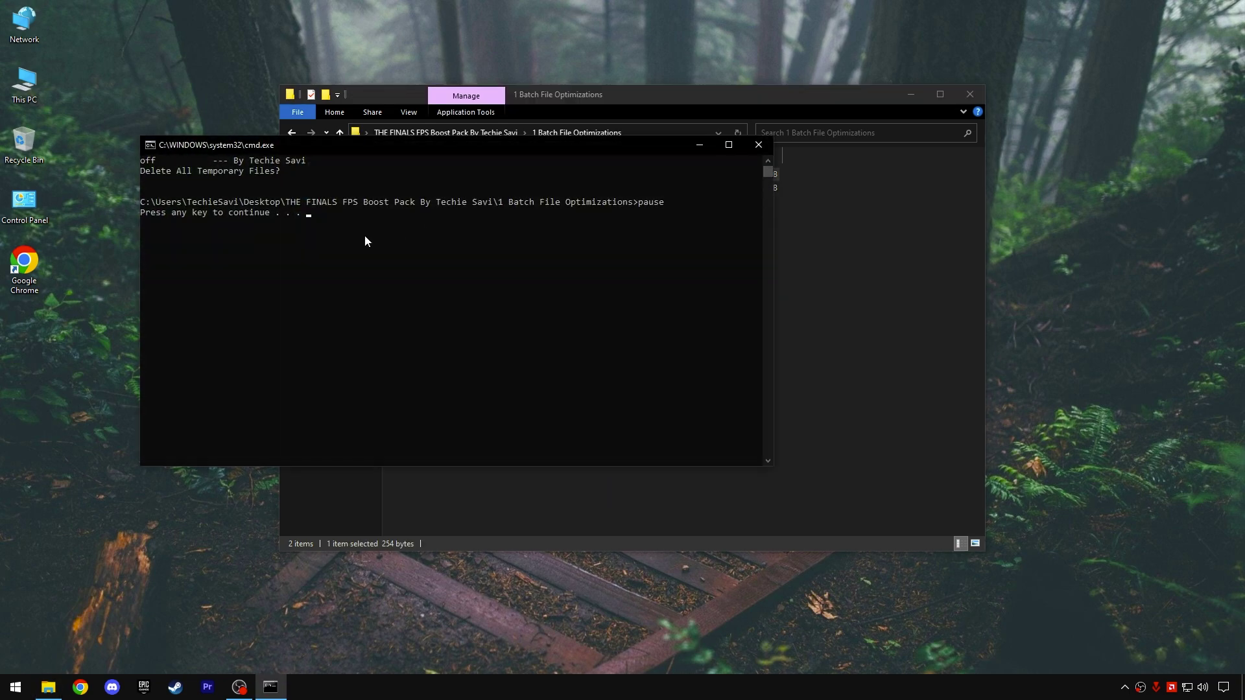
{"action": "key", "text": "Return"}
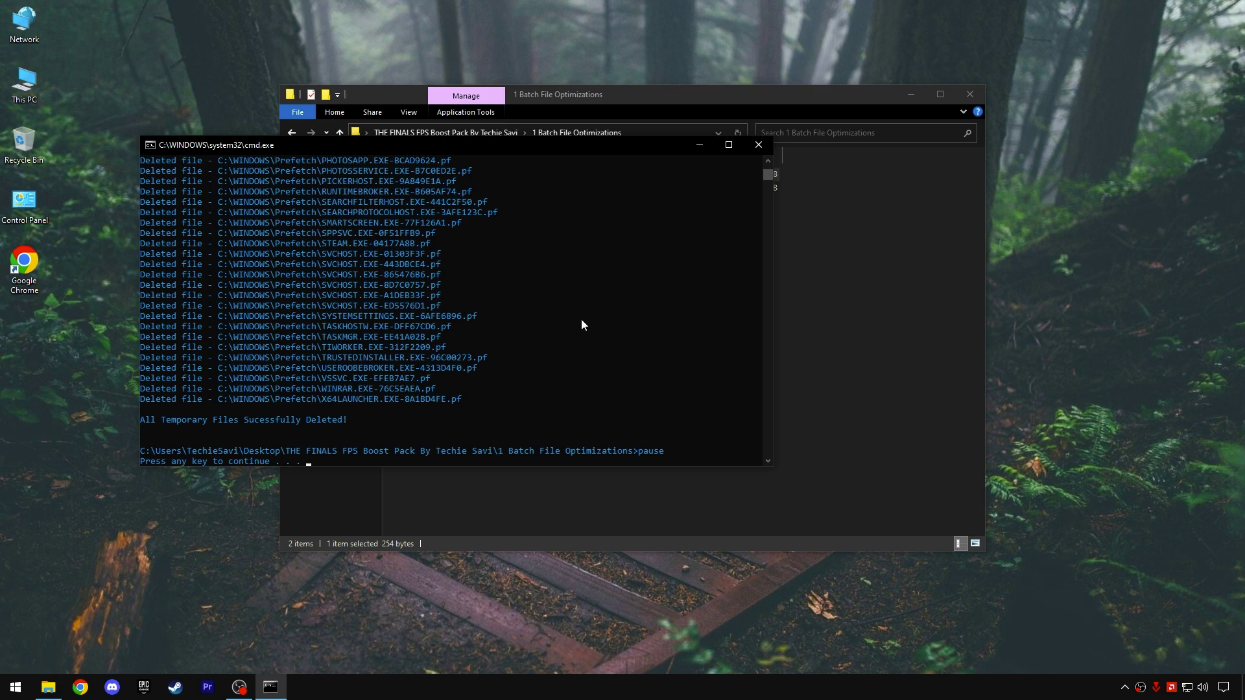
{"action": "left_click", "coordinate": [758, 153]}
{"action": "double_click", "coordinate": [449, 186]}
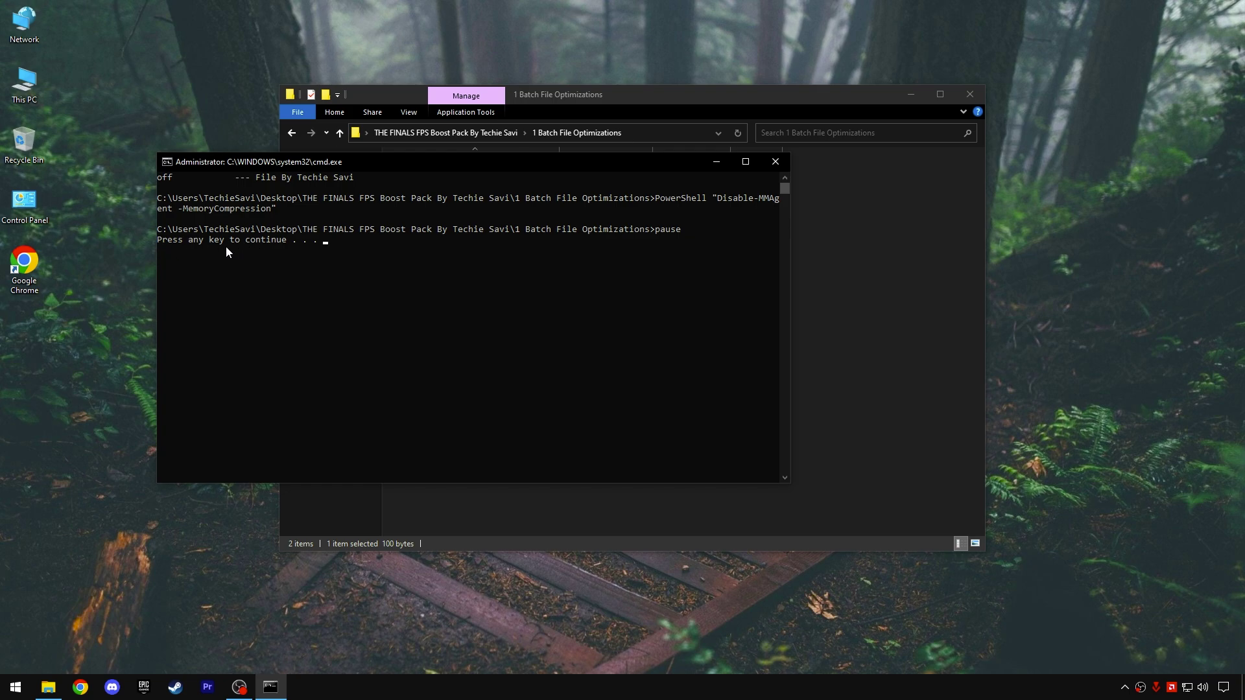
{"action": "key", "text": "Return"}
Merge the Disable Delivery Optimizations file from the 2 Registry Optimizations folder into the registry.
{"action": "left_click", "coordinate": [446, 132]}
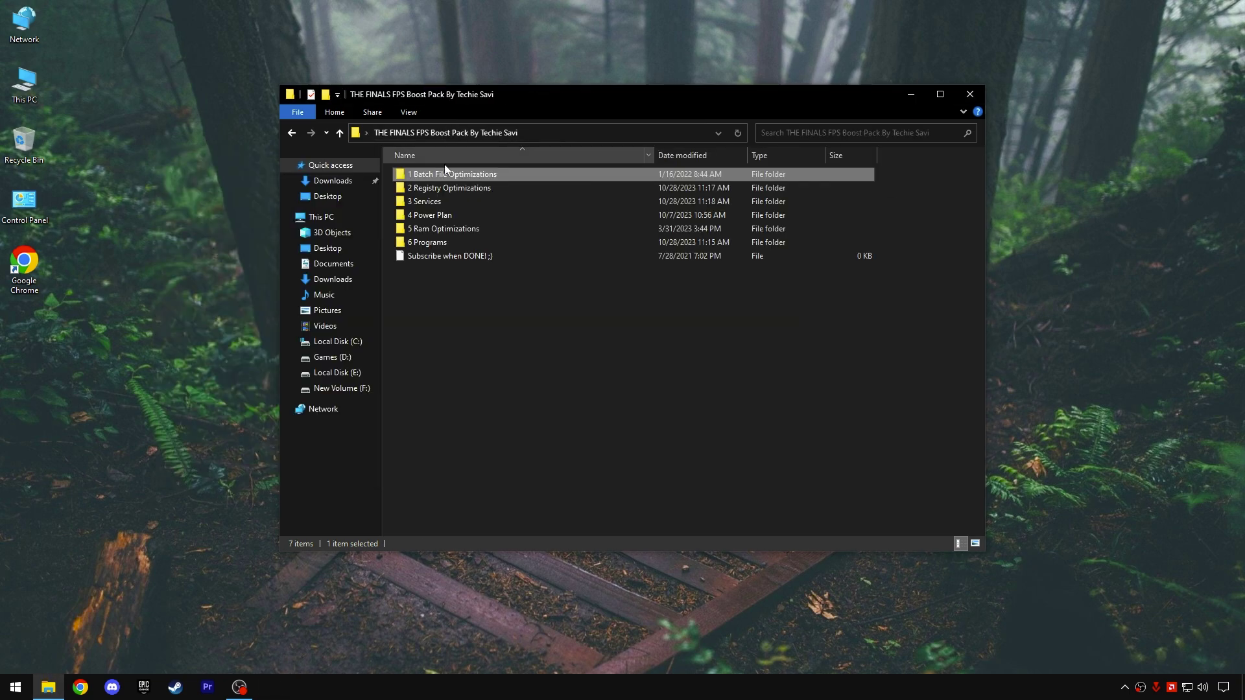
{"action": "double_click", "coordinate": [466, 187]}
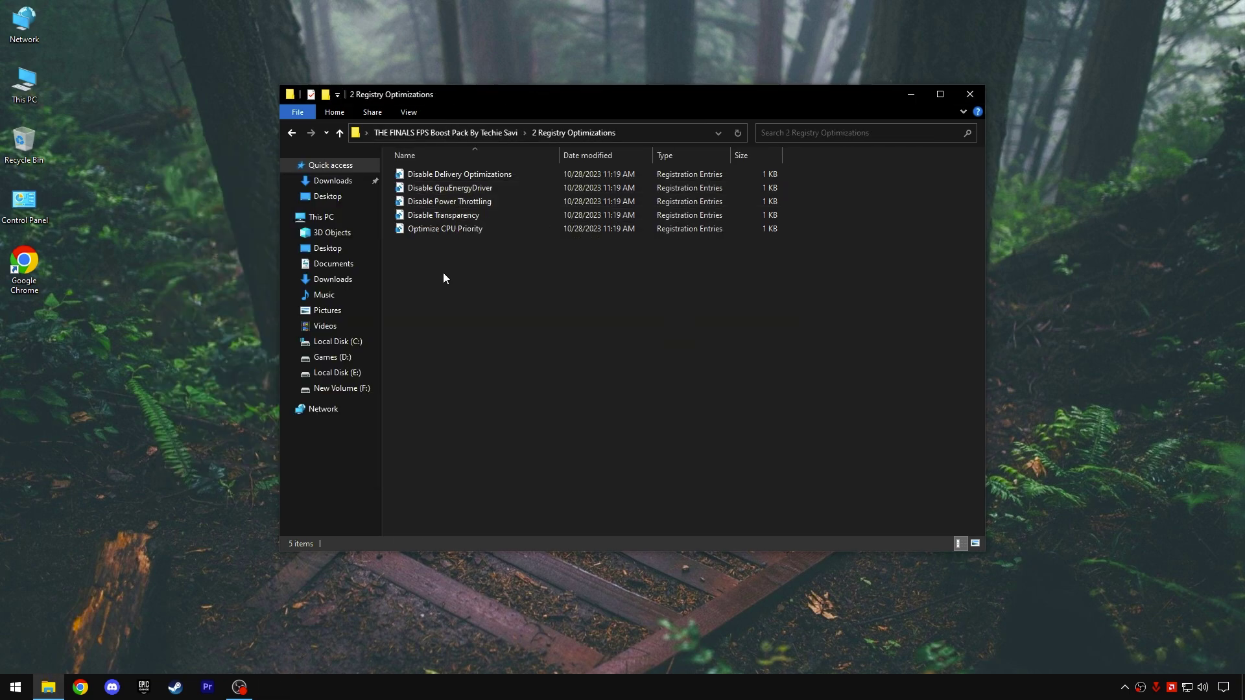
{"action": "left_click_drag", "start_coordinate": [444, 275], "coordinate": [519, 172]}
{"action": "left_click", "coordinate": [462, 239]}
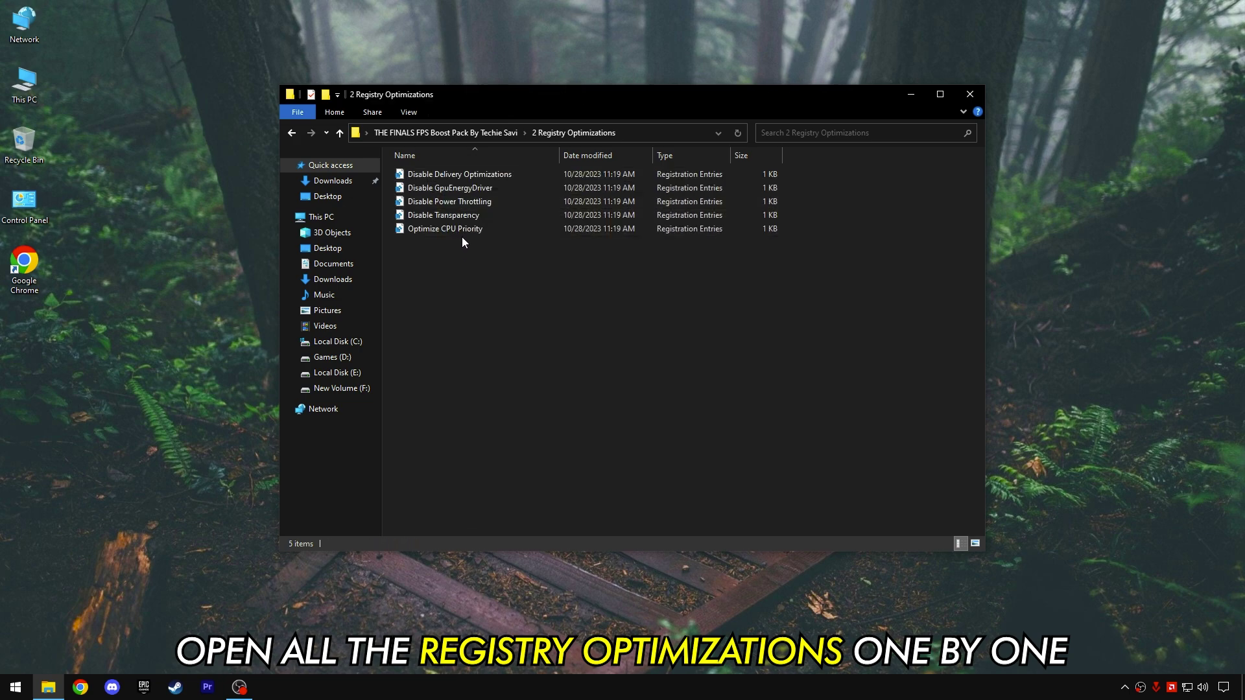
{"action": "right_click", "coordinate": [449, 173]}
{"action": "left_click", "coordinate": [474, 182]}
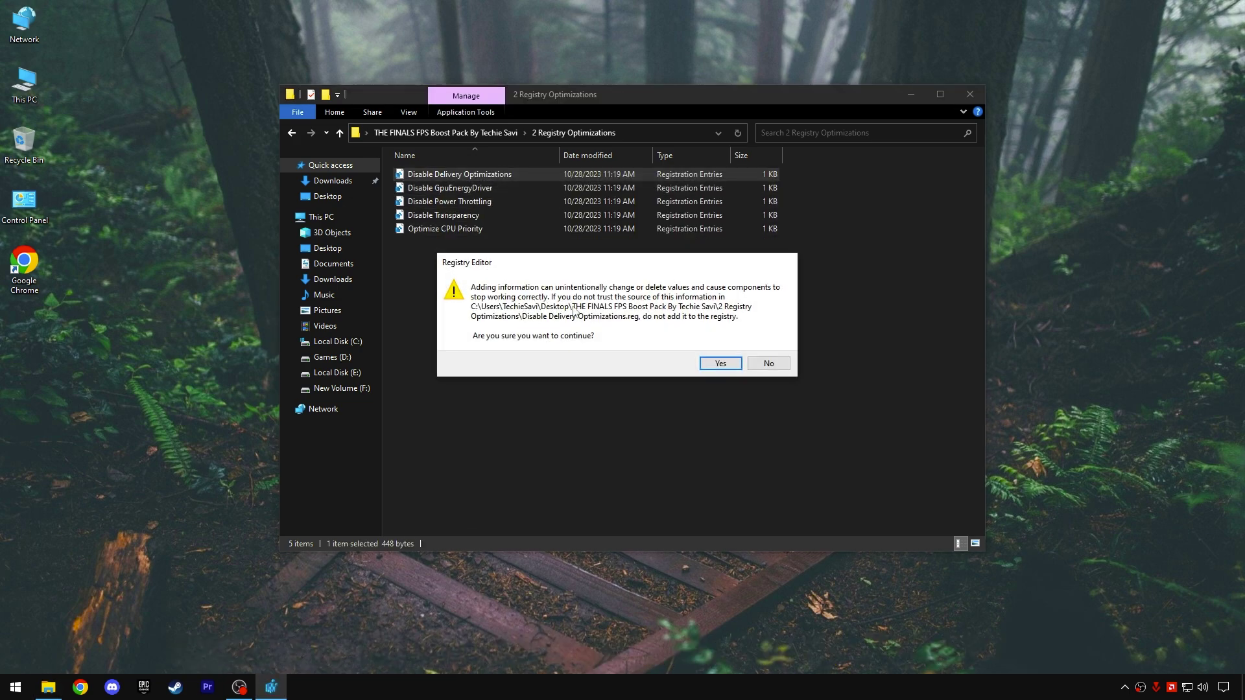
{"action": "left_click", "coordinate": [720, 363]}
{"action": "left_click", "coordinate": [768, 349]}
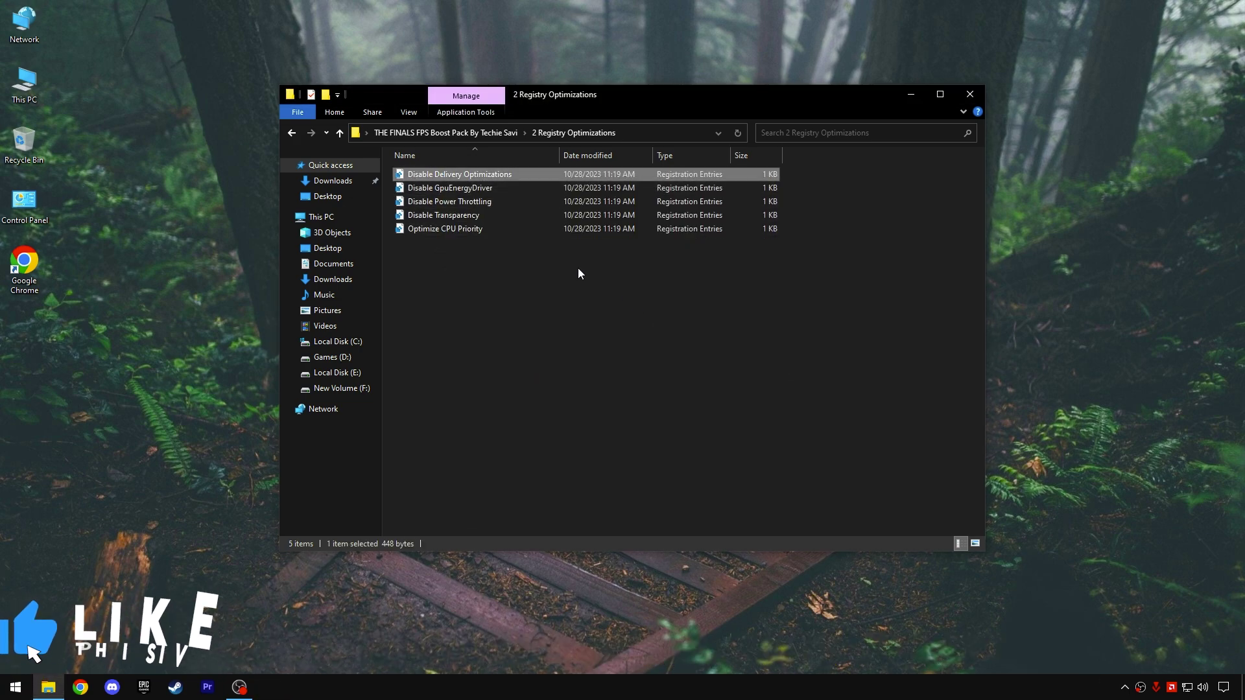
Merge the Disable GpuEnergyDriver file into the registry.
{"action": "right_click", "coordinate": [457, 189]}
{"action": "left_click", "coordinate": [473, 197]}
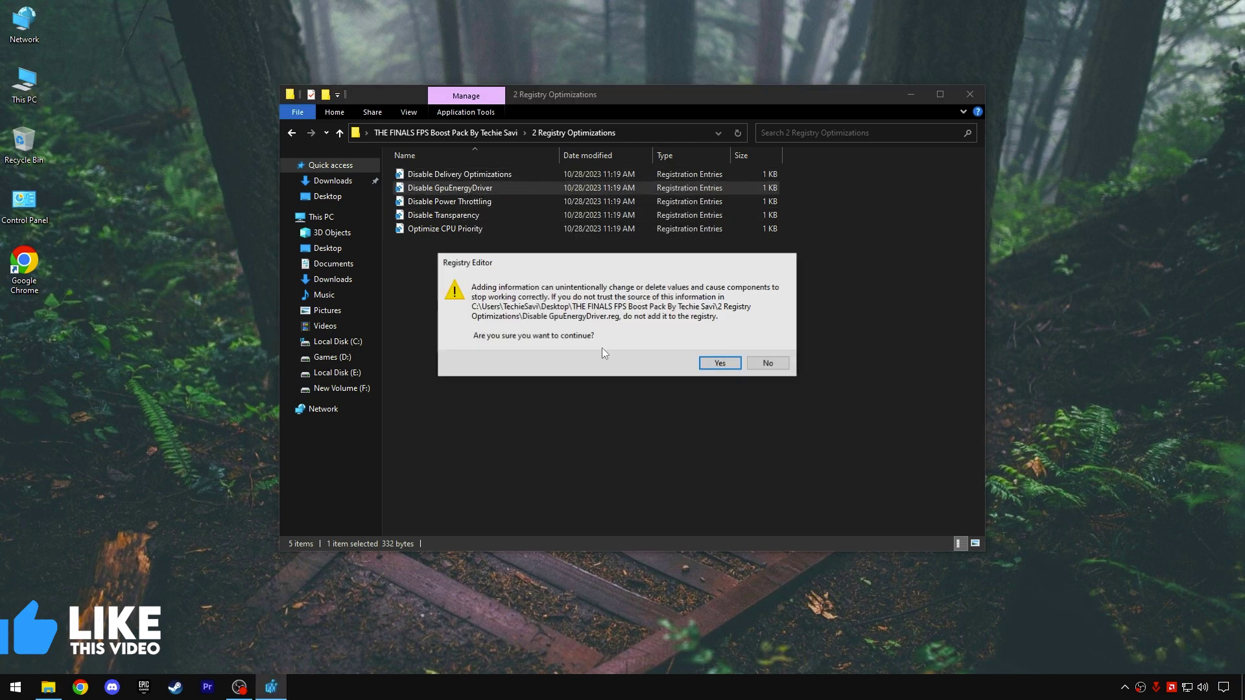
{"action": "left_click", "coordinate": [711, 365]}
{"action": "left_click", "coordinate": [768, 348]}
Merge the Disable Power Throttling file into the registry.
{"action": "right_click", "coordinate": [463, 201]}
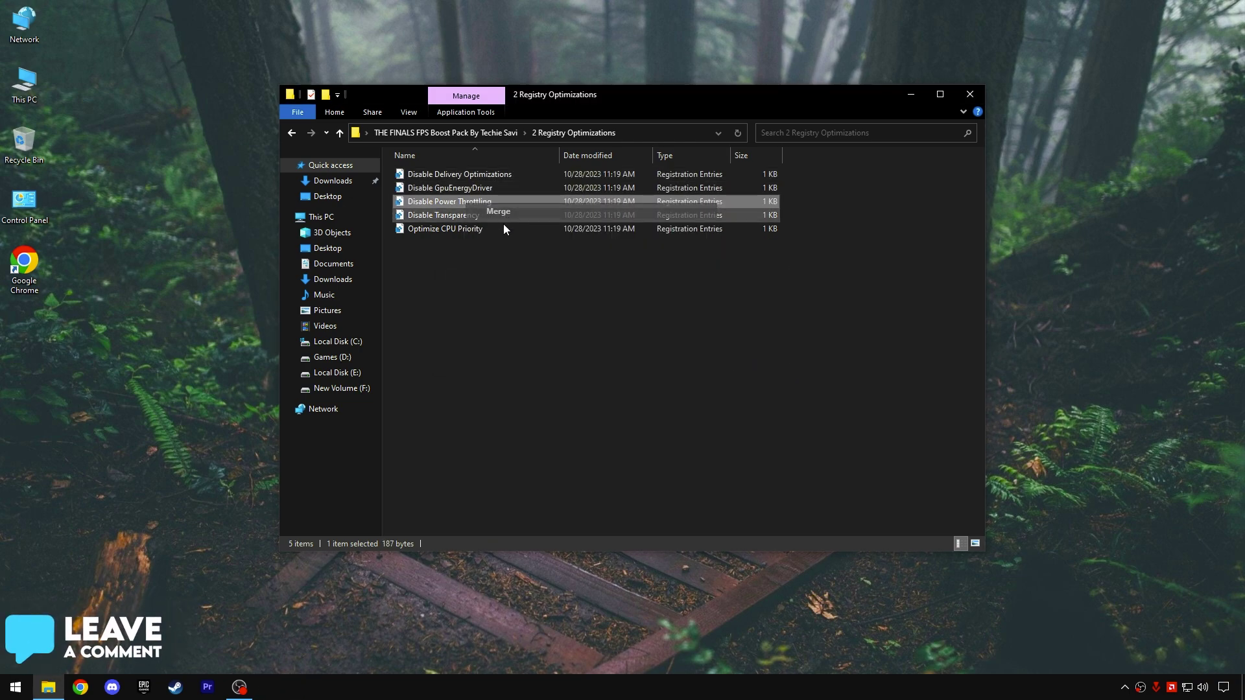
{"action": "left_click", "coordinate": [499, 211]}
{"action": "left_click", "coordinate": [720, 363]}
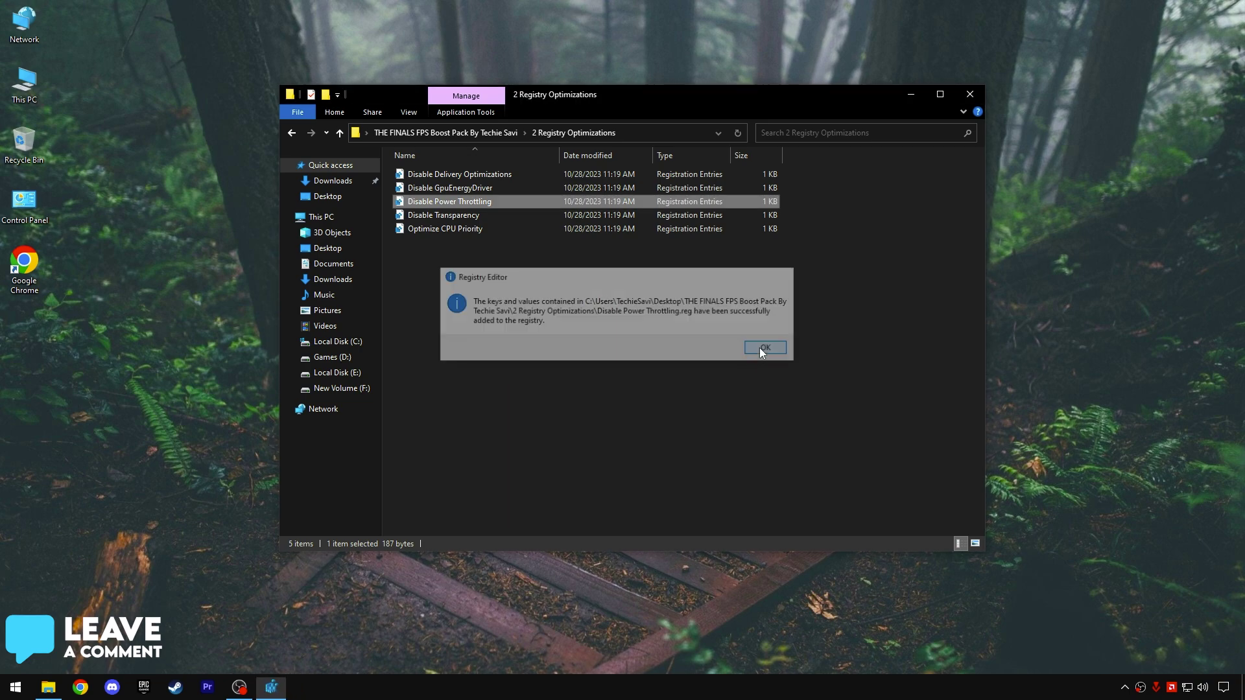
{"action": "left_click", "coordinate": [763, 348]}
Merge the Disable Transparency file into the registry.
{"action": "right_click", "coordinate": [458, 217]}
{"action": "left_click", "coordinate": [487, 227]}
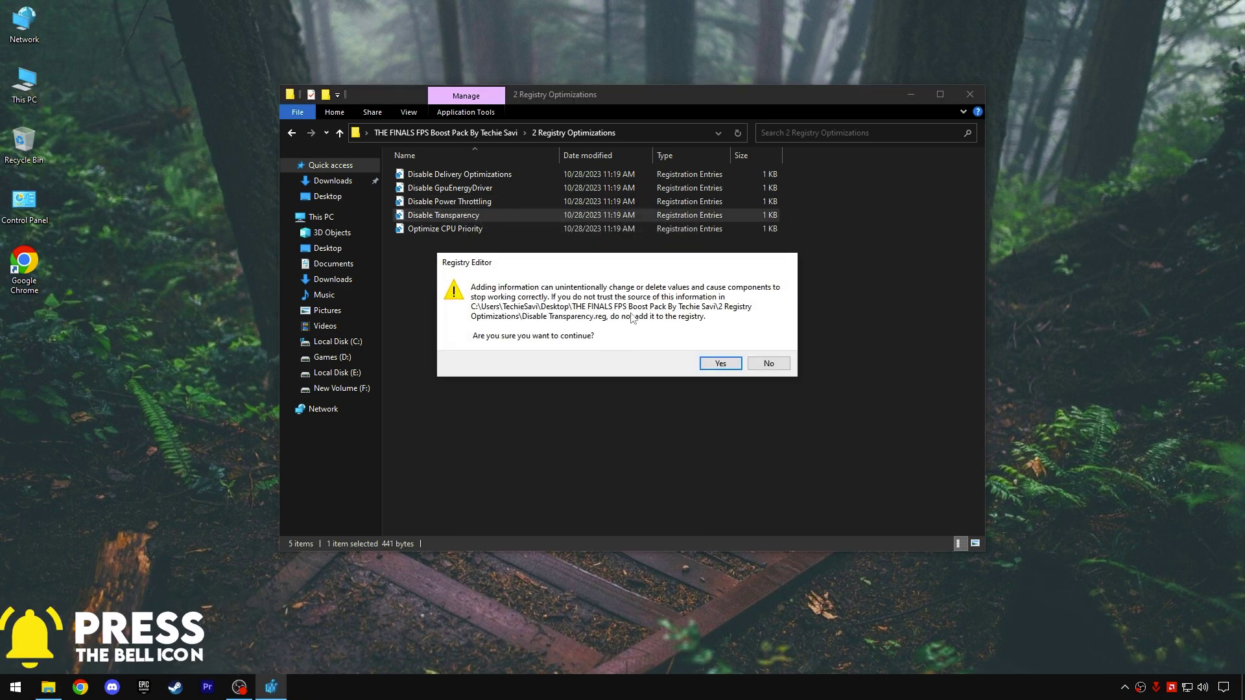
{"action": "left_click", "coordinate": [720, 363]}
{"action": "left_click", "coordinate": [765, 350]}
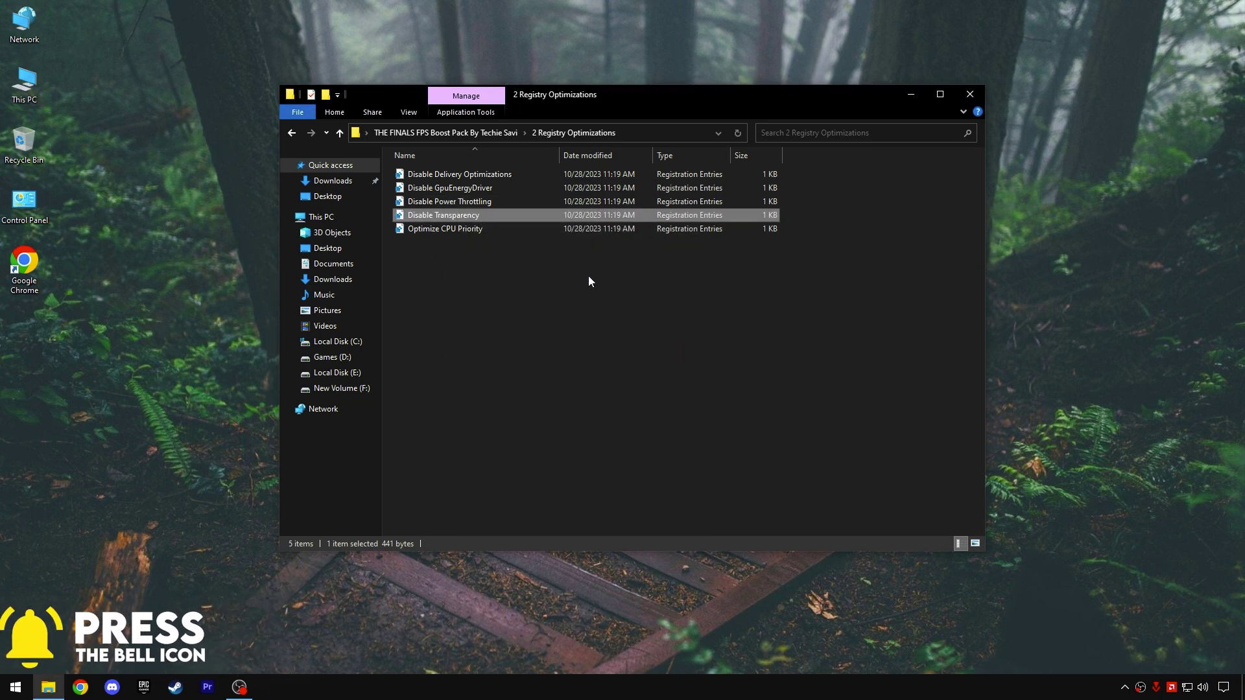
Merge the Optimize CPU Priority file into the registry.
{"action": "right_click", "coordinate": [454, 231]}
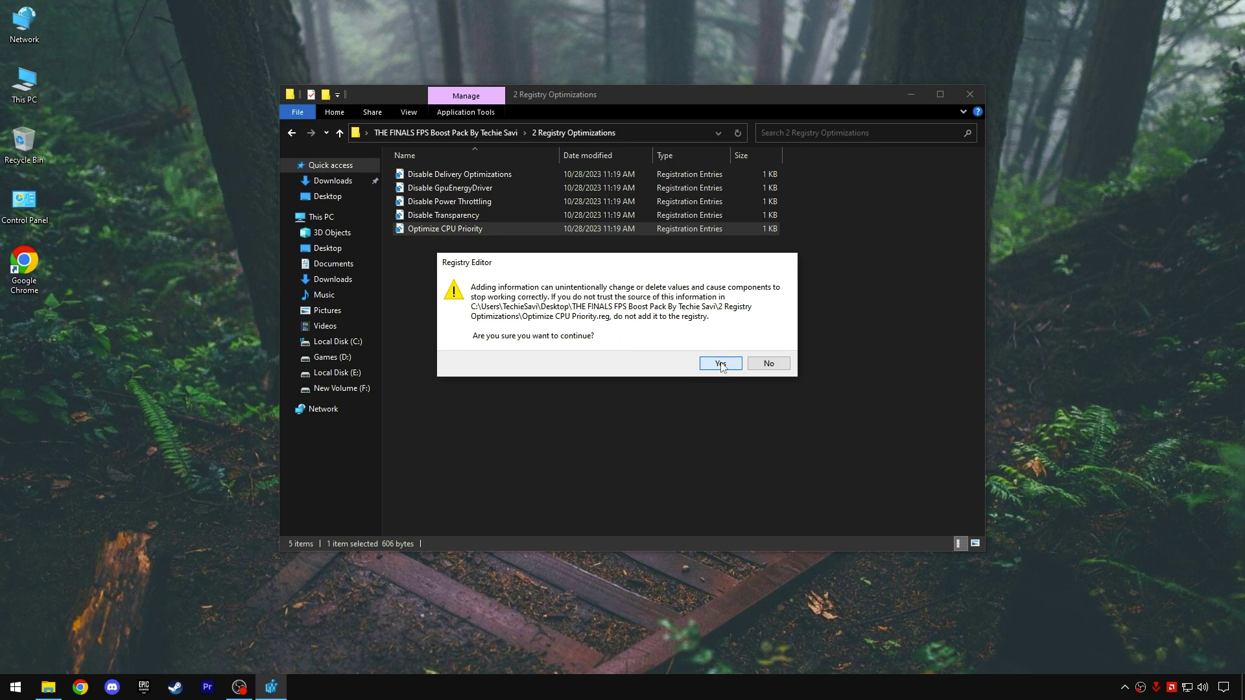
{"action": "left_click", "coordinate": [720, 363]}
{"action": "left_click", "coordinate": [768, 354]}
Merge the Disable Download Maps Manager file from the boost pack's 3 Services folder into the registry.
{"action": "left_click", "coordinate": [456, 134]}
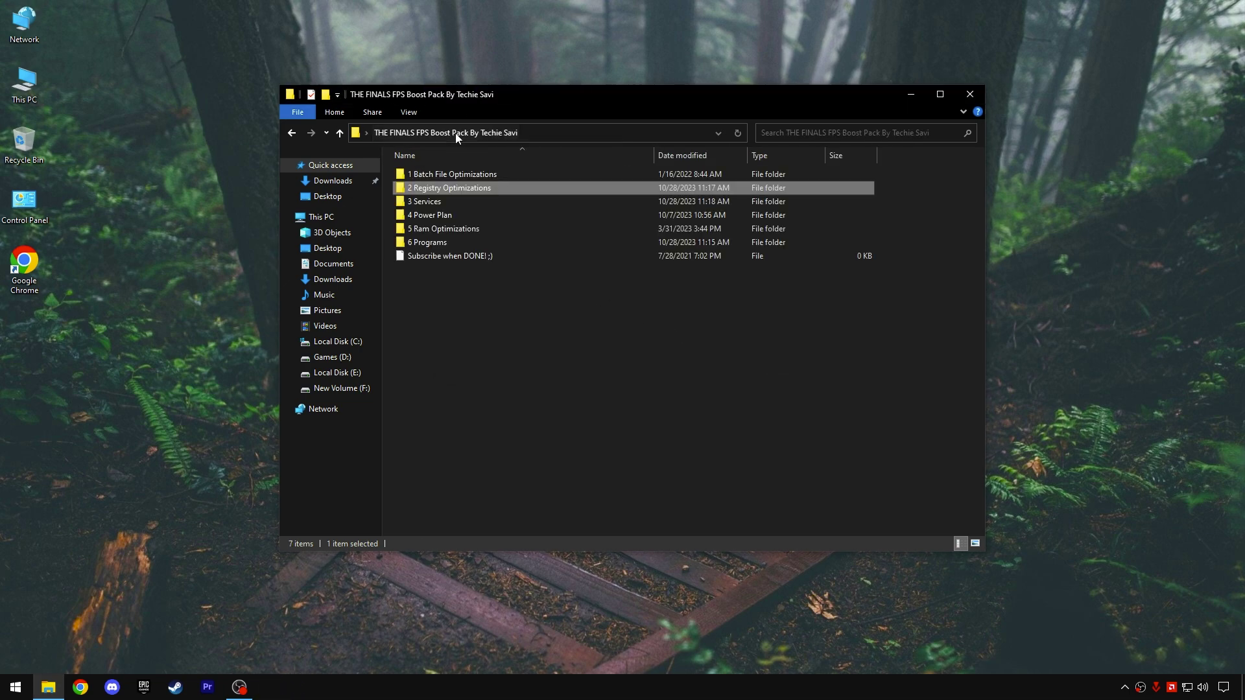
{"action": "right_click", "coordinate": [448, 206]}
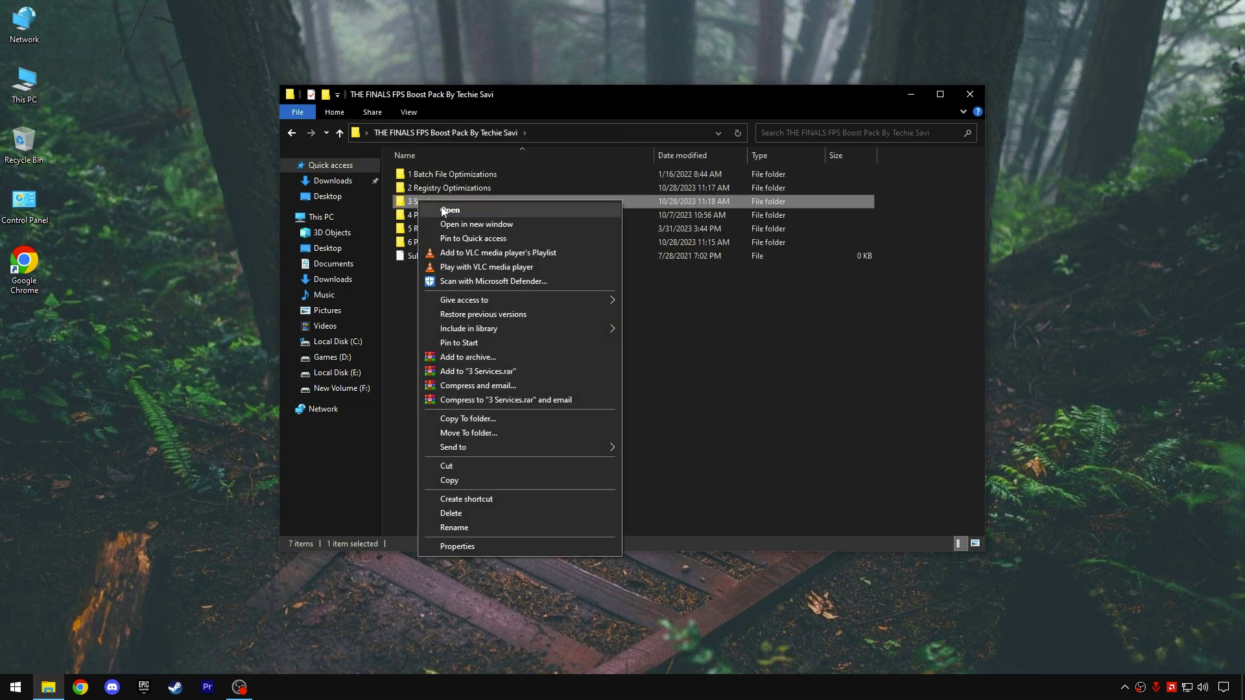
{"action": "left_click", "coordinate": [445, 213]}
{"action": "left_click_drag", "start_coordinate": [446, 278], "coordinate": [528, 171]}
{"action": "left_click", "coordinate": [528, 171]}
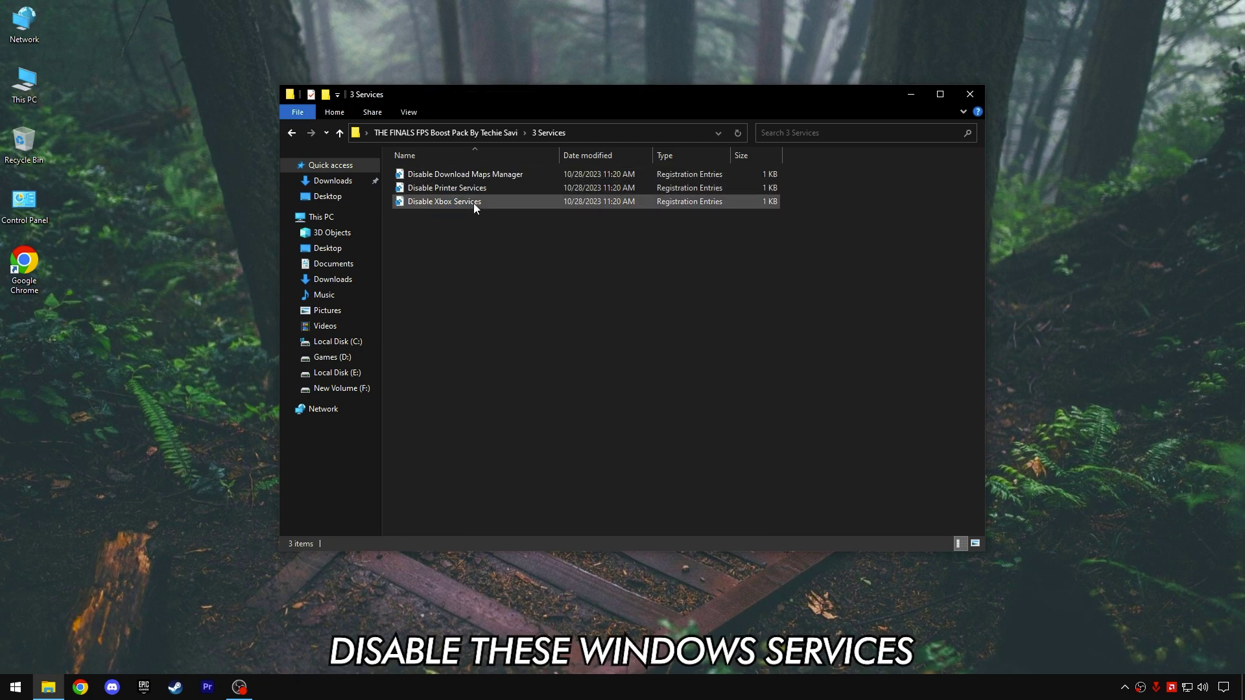
{"action": "double_click", "coordinate": [468, 172]}
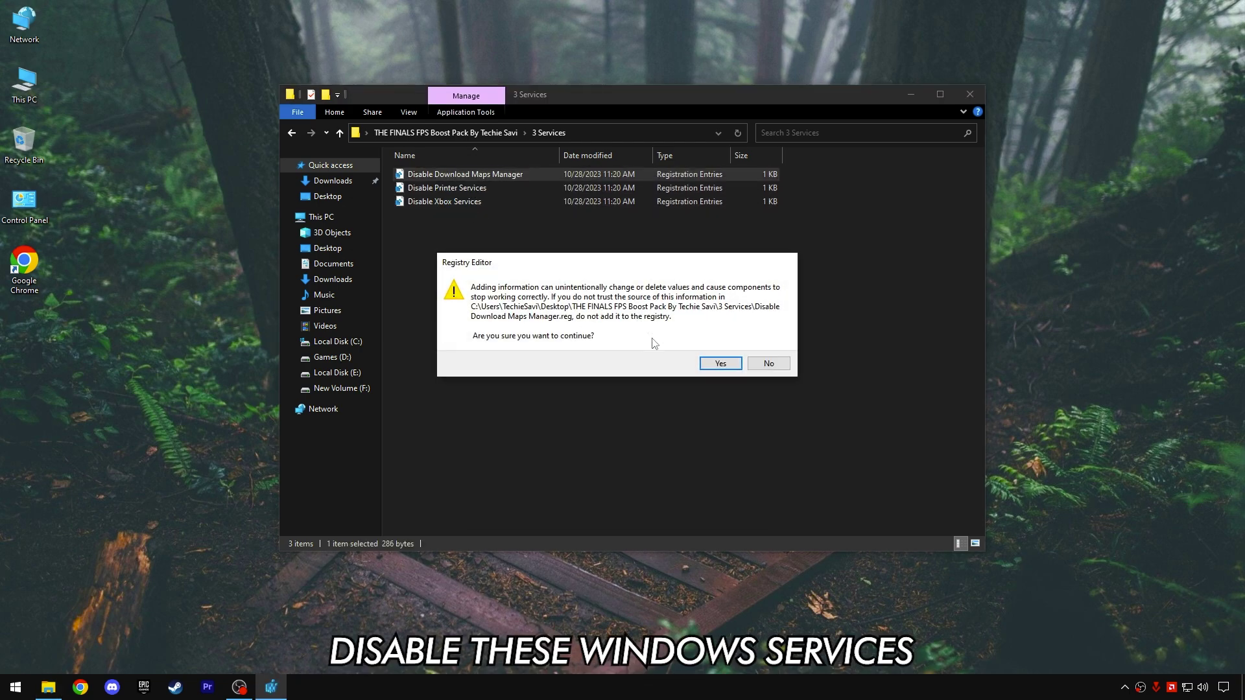
{"action": "left_click", "coordinate": [731, 363]}
{"action": "left_click", "coordinate": [752, 344]}
Merge the Disable Printer Services file into the registry.
{"action": "left_click", "coordinate": [444, 188]}
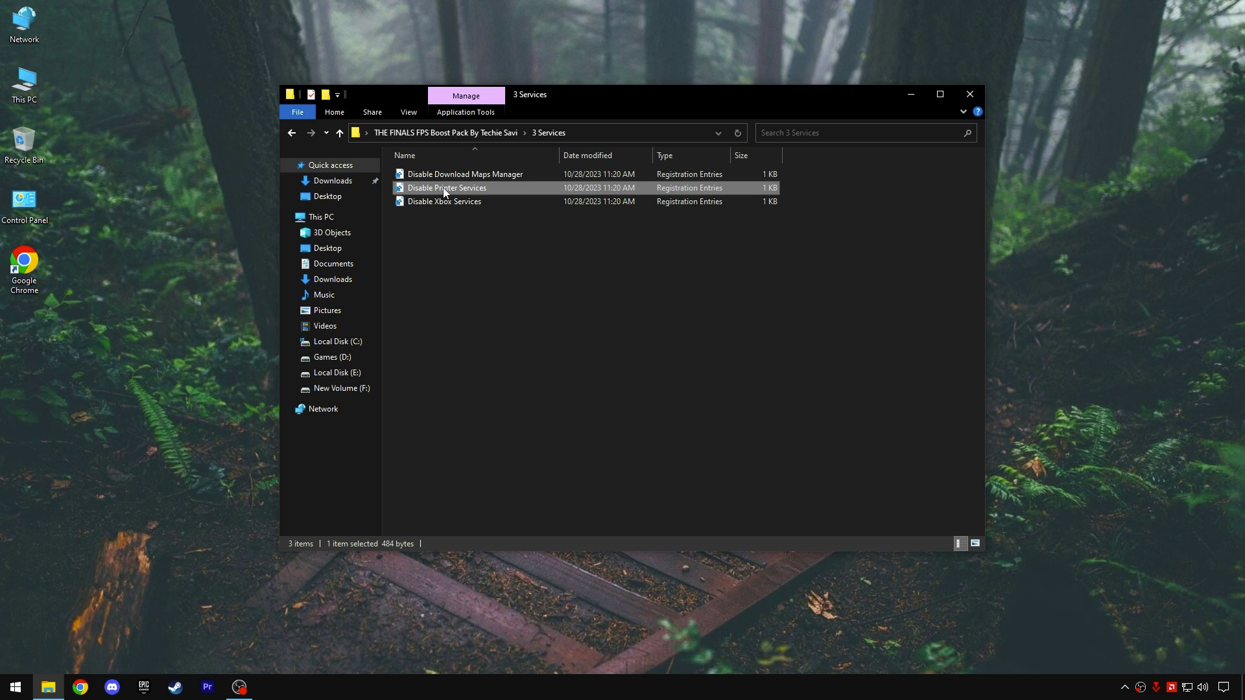
{"action": "double_click", "coordinate": [444, 189]}
{"action": "left_click", "coordinate": [720, 363]}
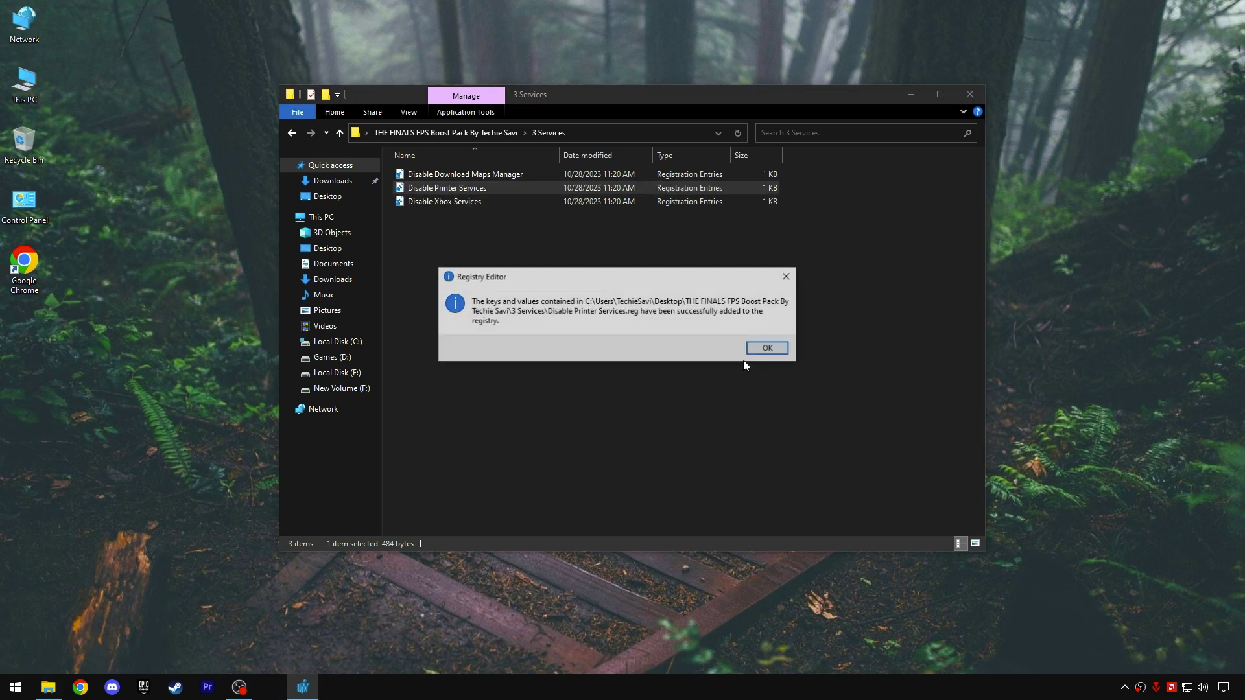
{"action": "left_click", "coordinate": [758, 345]}
Merge the Disable Xbox Services file into the registry.
{"action": "double_click", "coordinate": [462, 202]}
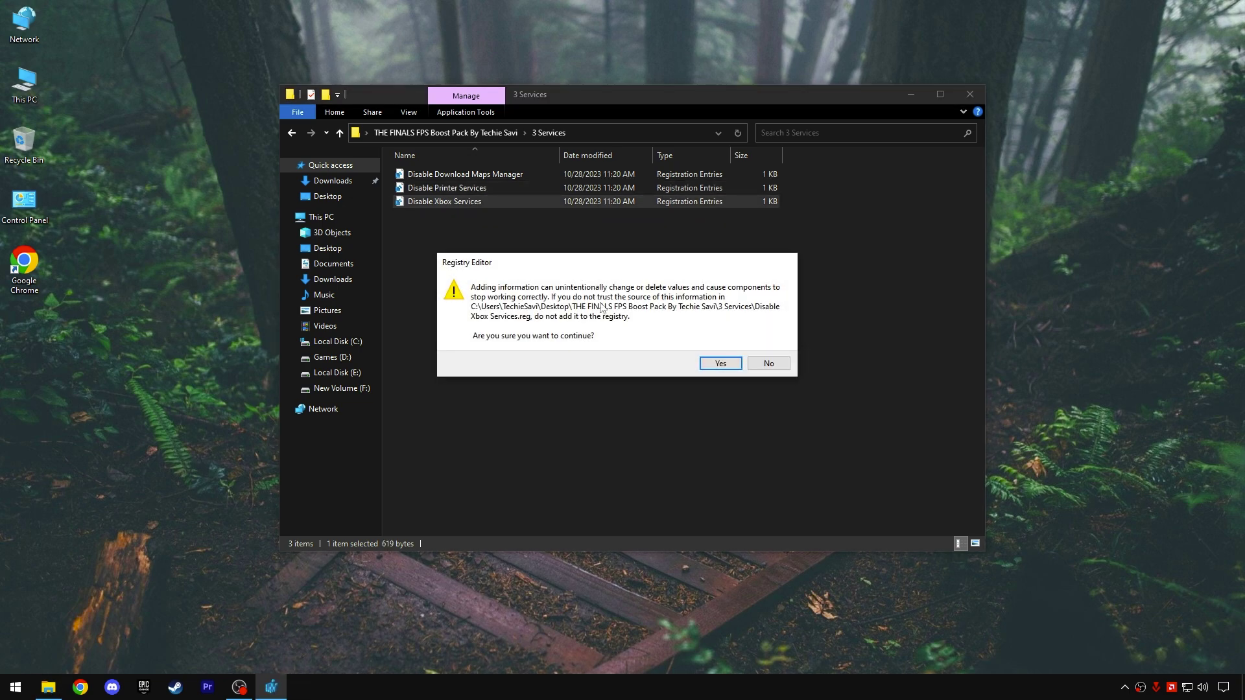
{"action": "left_click", "coordinate": [719, 363]}
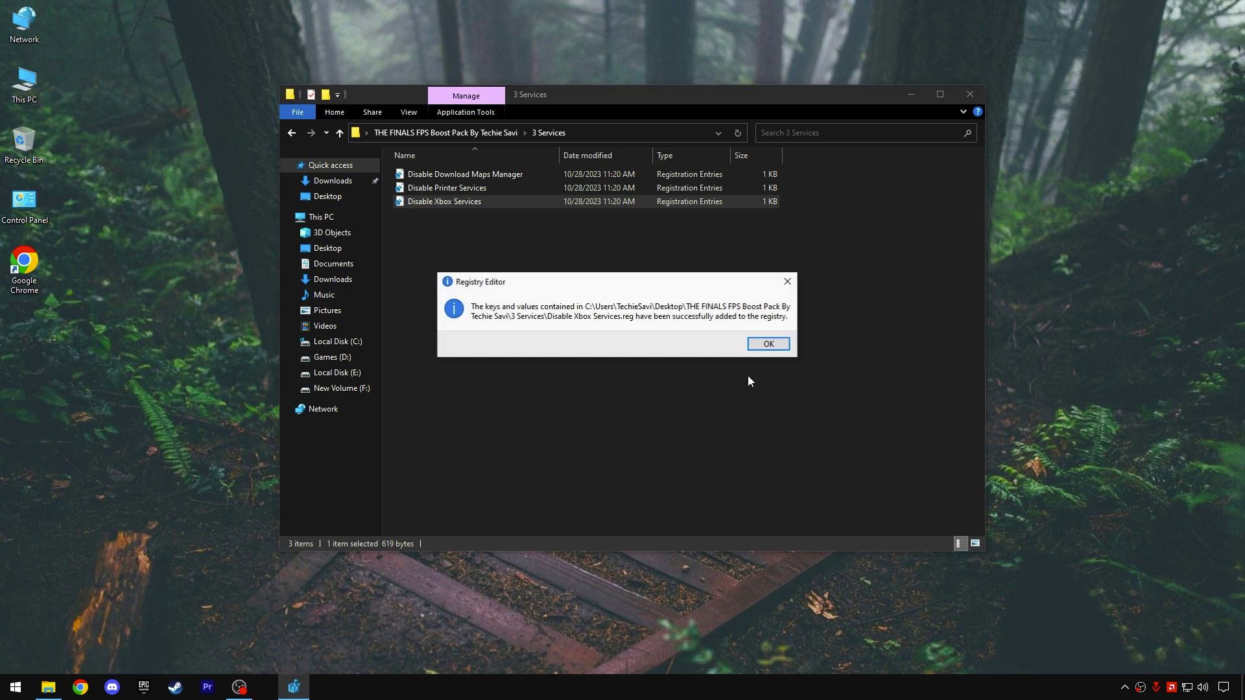
{"action": "left_click", "coordinate": [762, 345]}
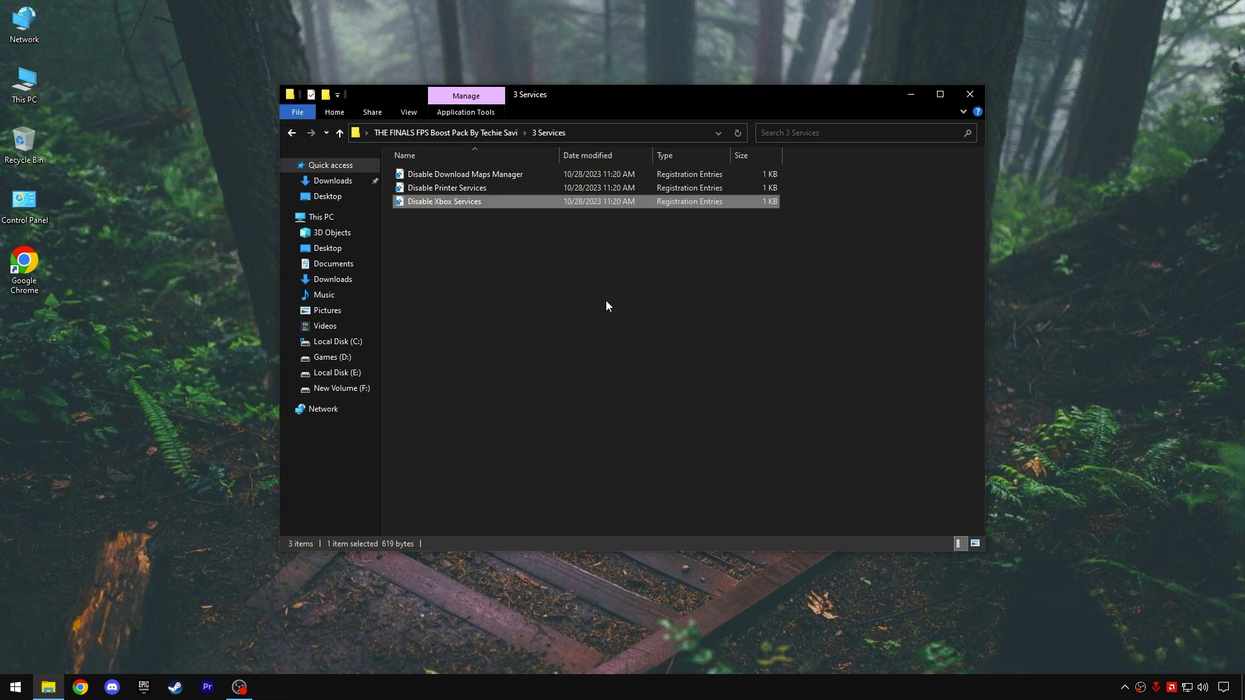
Run the Import Savi's Ultimate Performance Power Plan script from the 4 Power Plan folder and close its console window.
{"action": "left_click", "coordinate": [461, 133]}
{"action": "double_click", "coordinate": [443, 217]}
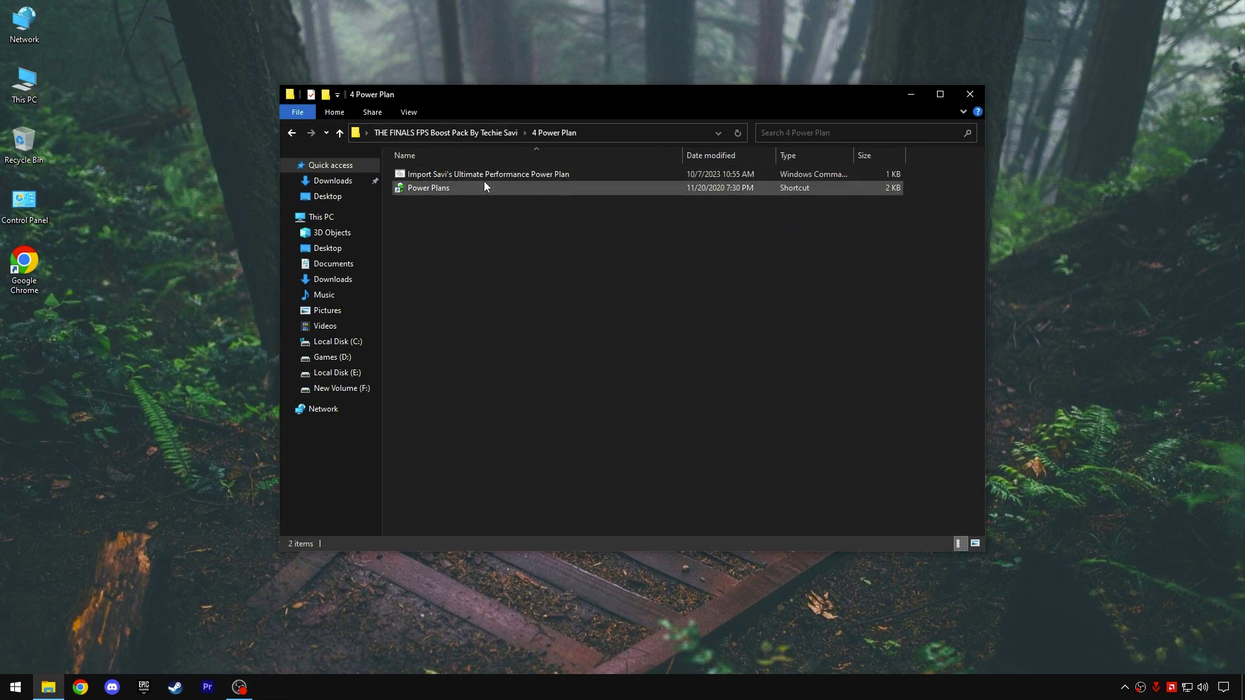
{"action": "left_click", "coordinate": [442, 174]}
{"action": "right_click", "coordinate": [442, 173]}
{"action": "left_click", "coordinate": [451, 182]}
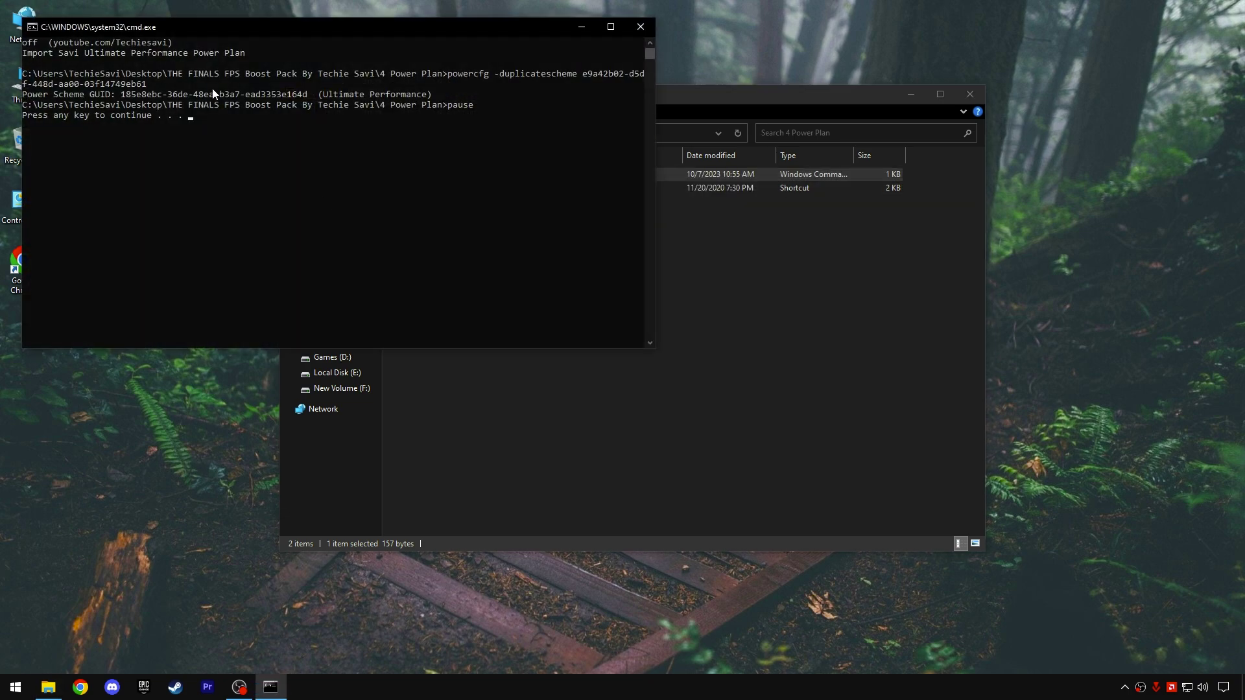
{"action": "left_click_drag", "start_coordinate": [225, 34], "coordinate": [263, 100]}
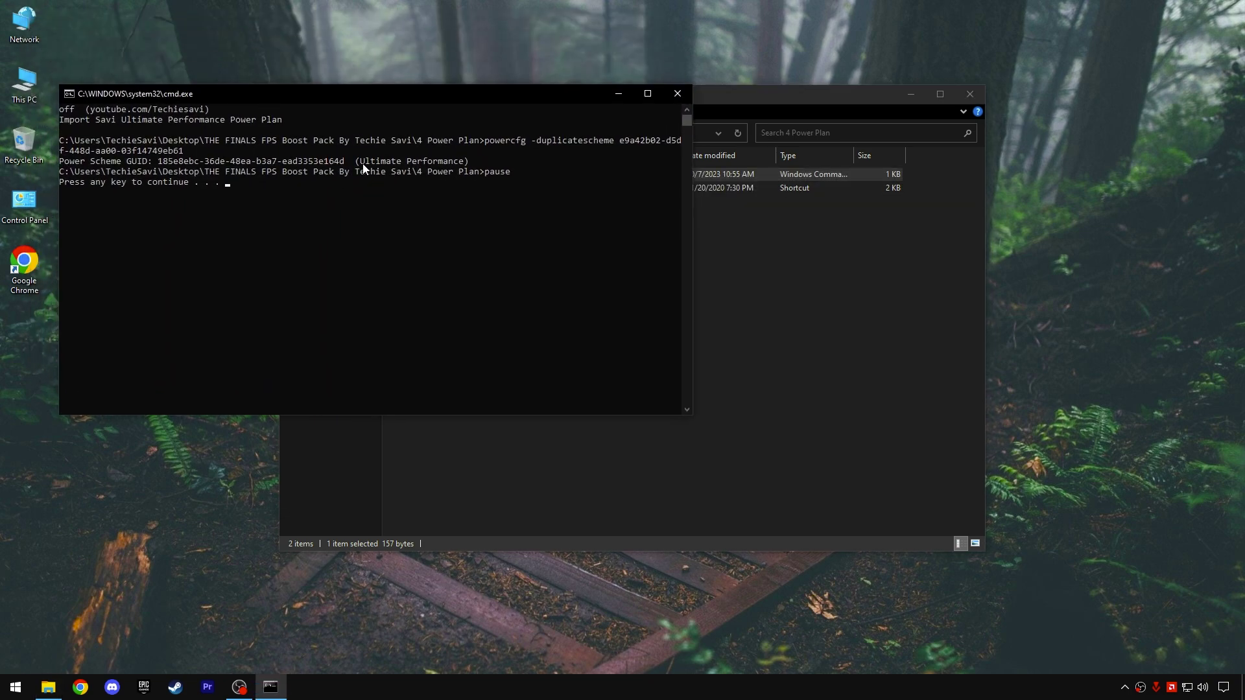
{"action": "left_click_drag", "start_coordinate": [471, 161], "coordinate": [398, 163]}
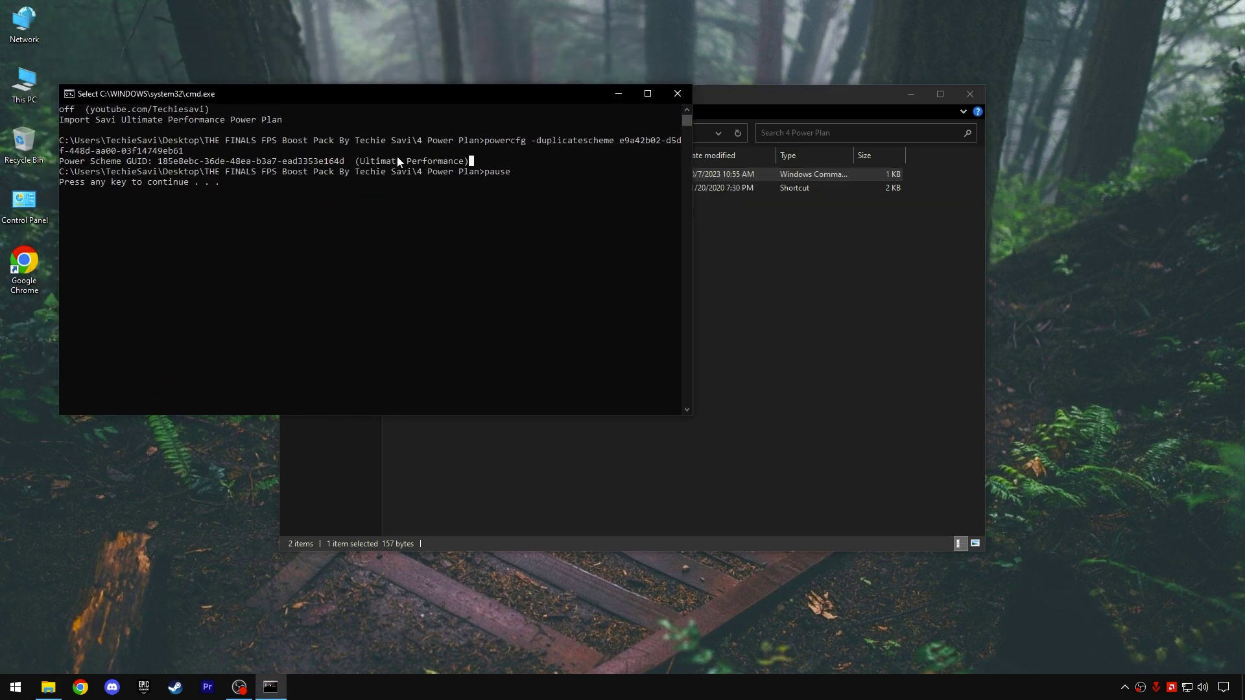
{"action": "left_click", "coordinate": [676, 96]}
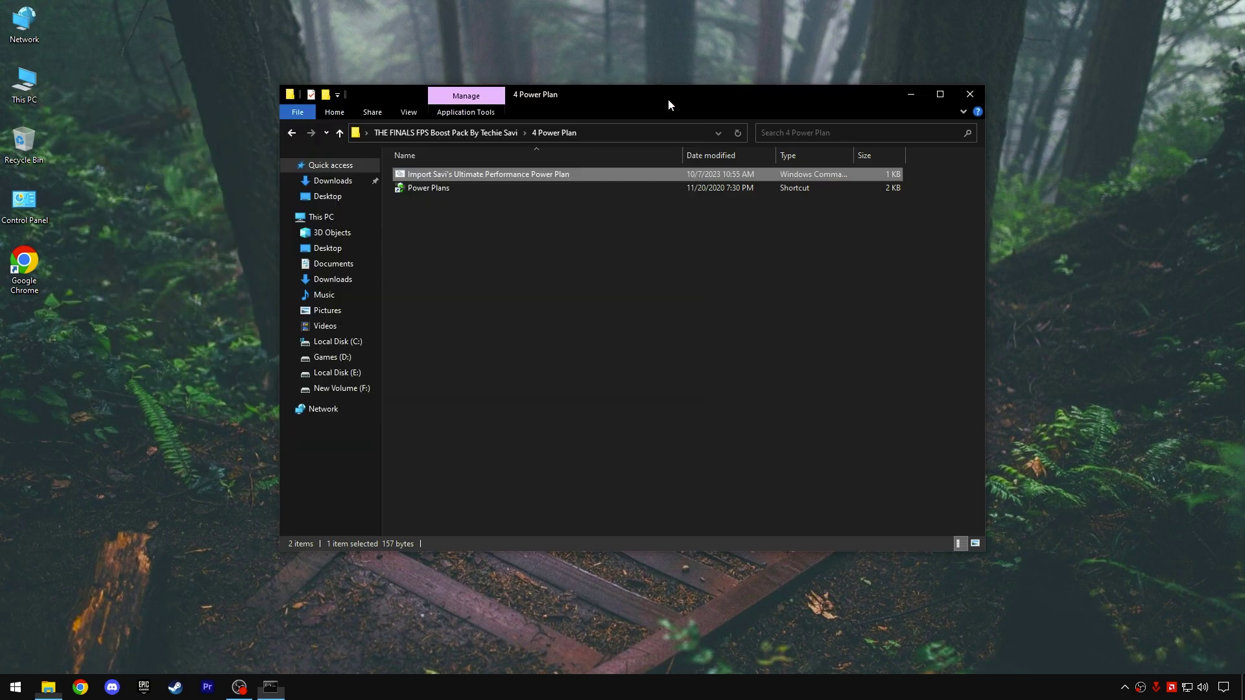
Activate the Ultimate Performance plan through the Power Plans shortcut and close Power Options.
{"action": "double_click", "coordinate": [430, 186]}
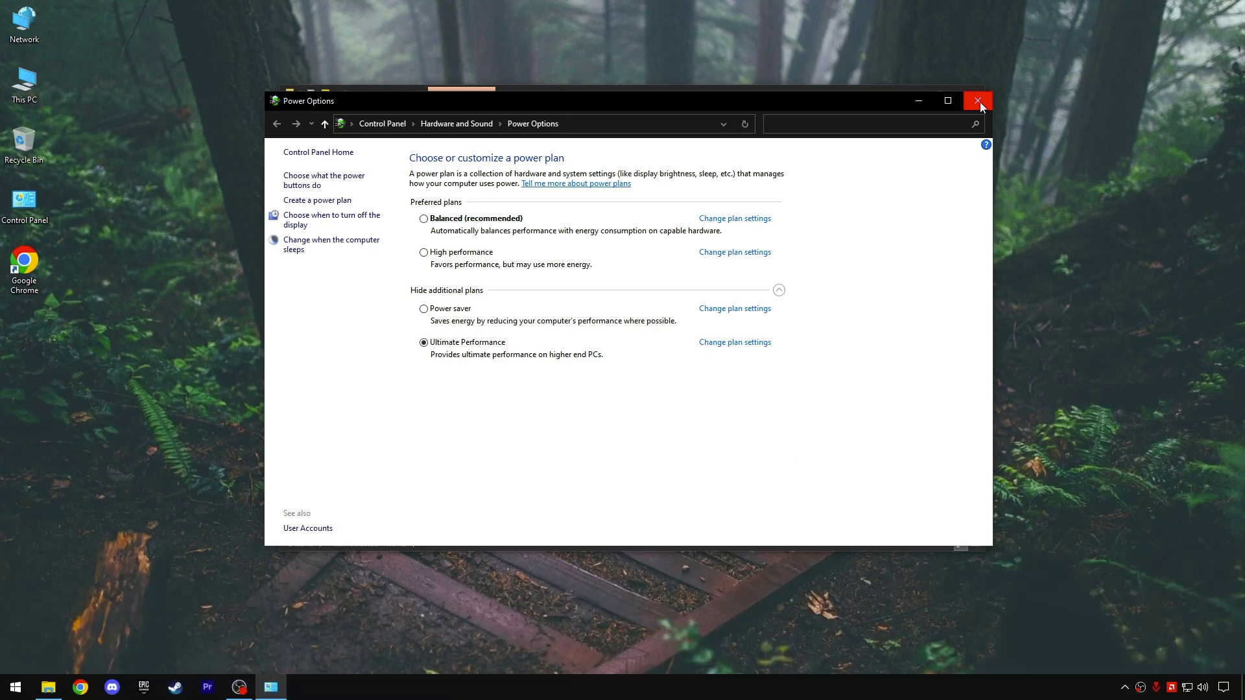
{"action": "left_click", "coordinate": [978, 101]}
Open the 5 Ram Optimizations folder and check the total installed memory in Task Manager.
{"action": "left_click", "coordinate": [454, 133]}
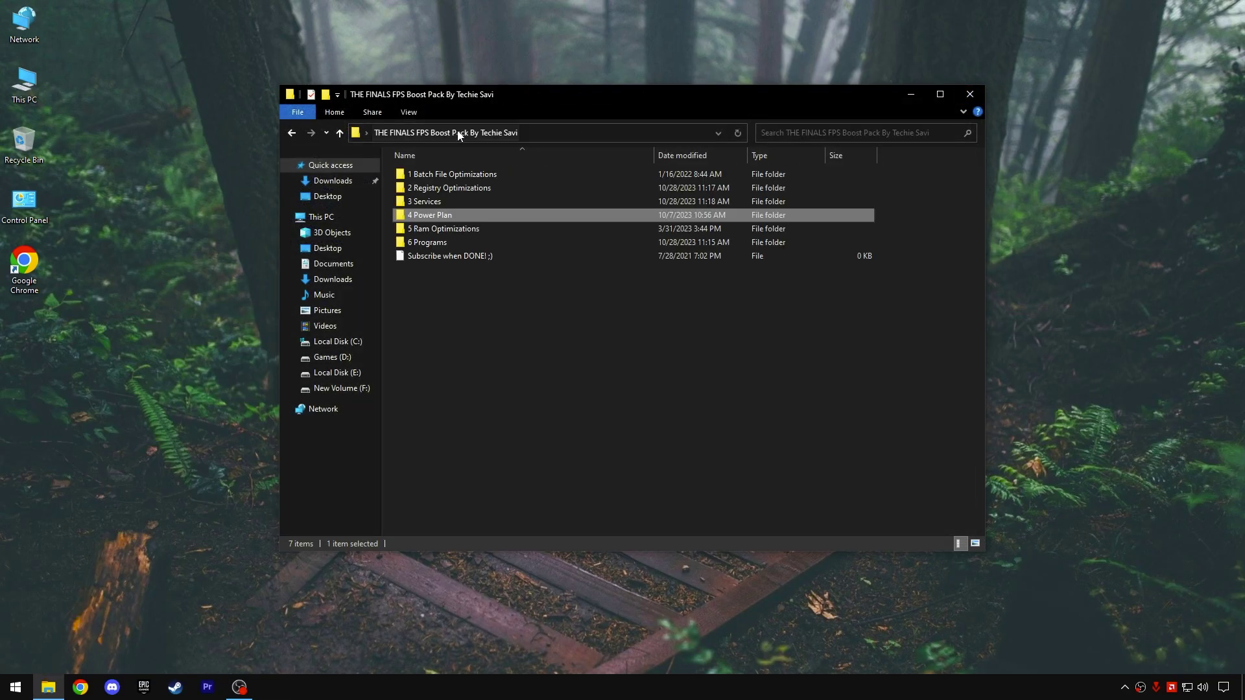
{"action": "double_click", "coordinate": [443, 229]}
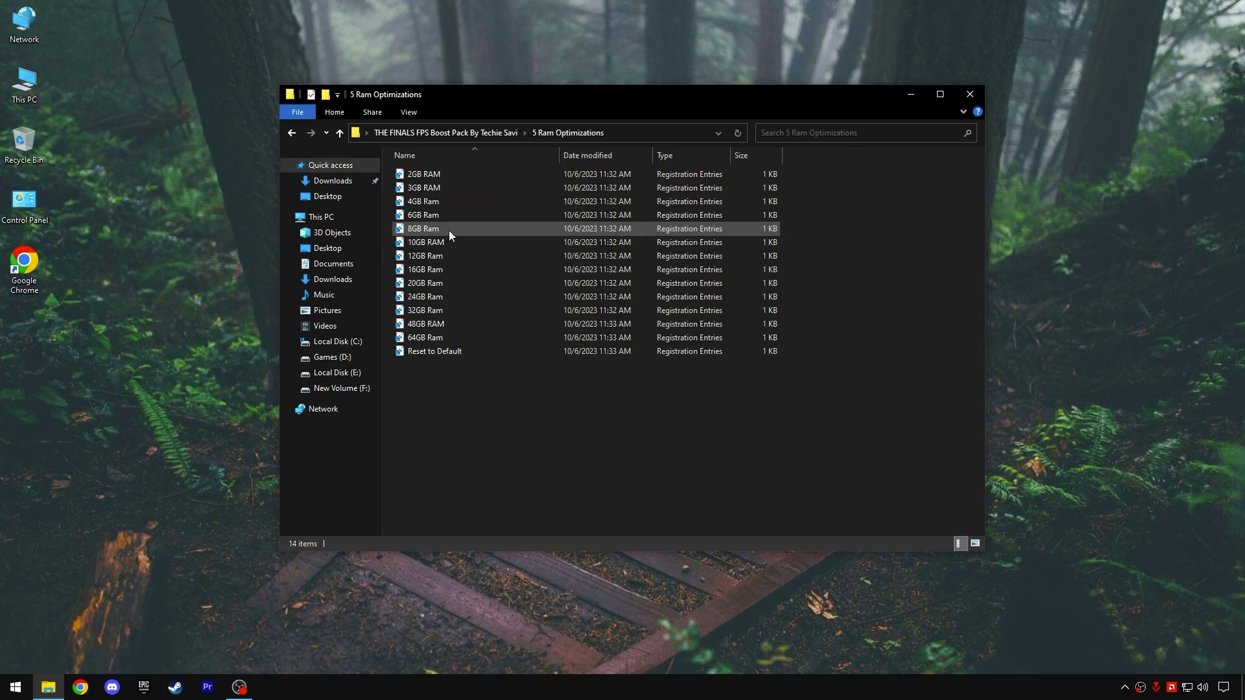
{"action": "right_click", "coordinate": [18, 686]}
{"action": "left_click", "coordinate": [69, 538]}
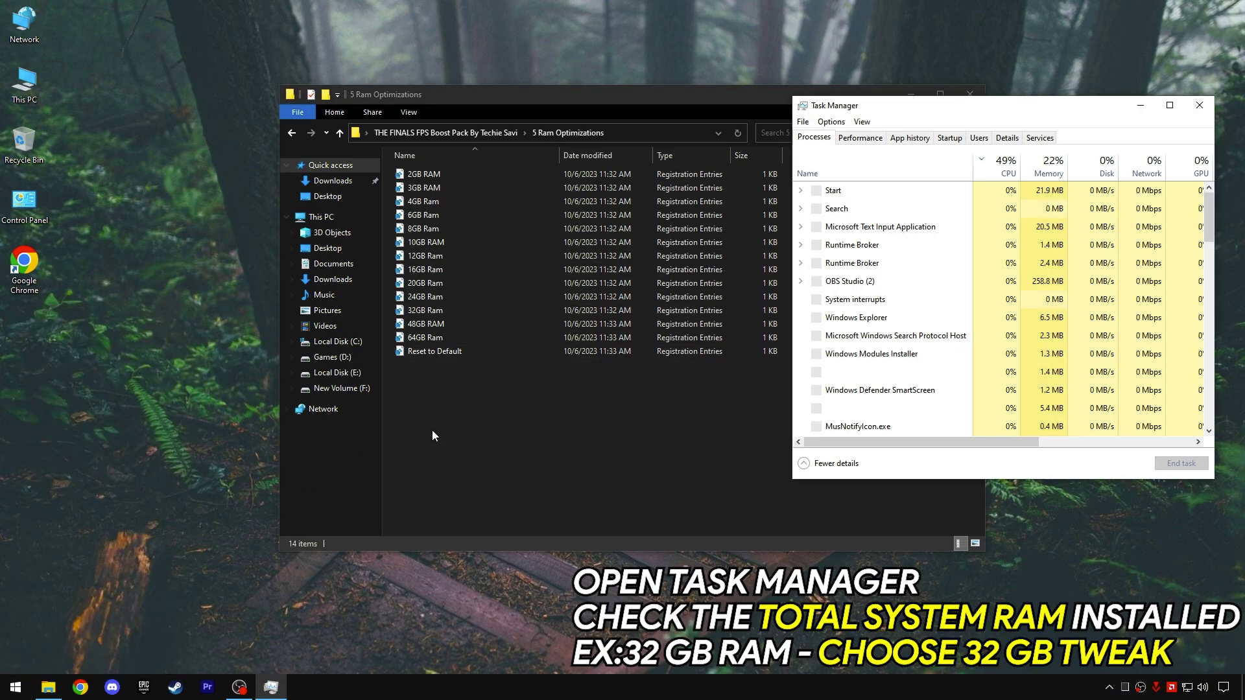
{"action": "left_click", "coordinate": [860, 138]}
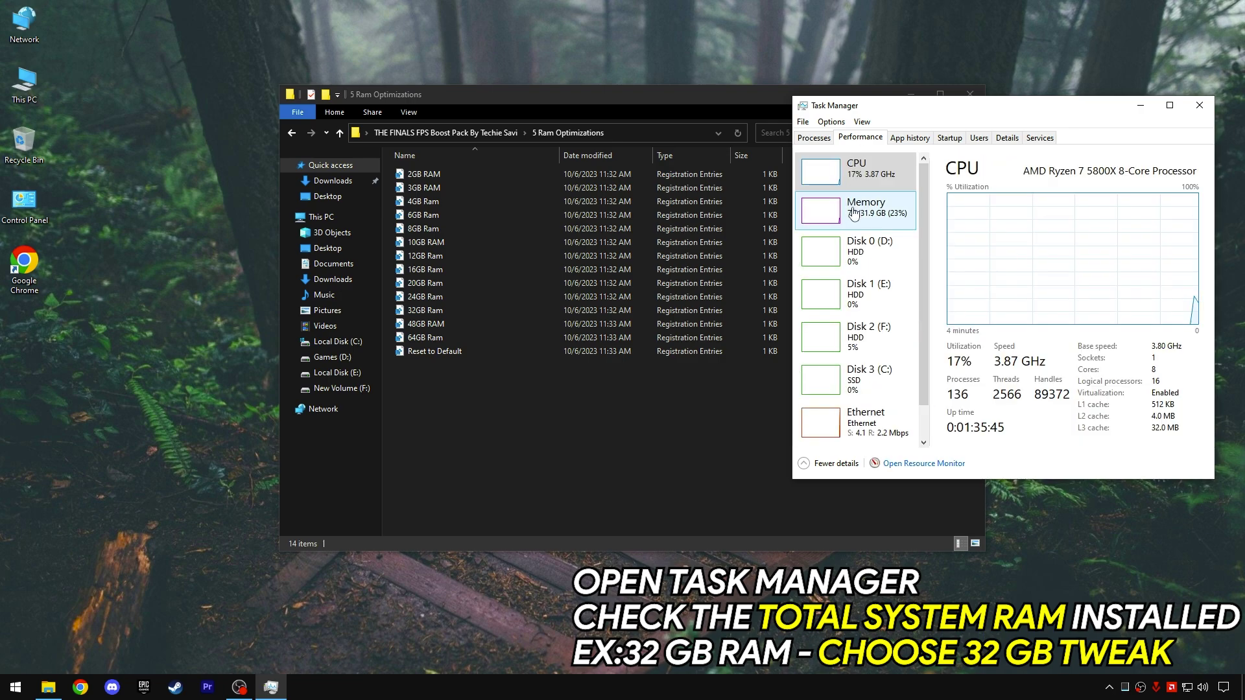
{"action": "left_click", "coordinate": [854, 215]}
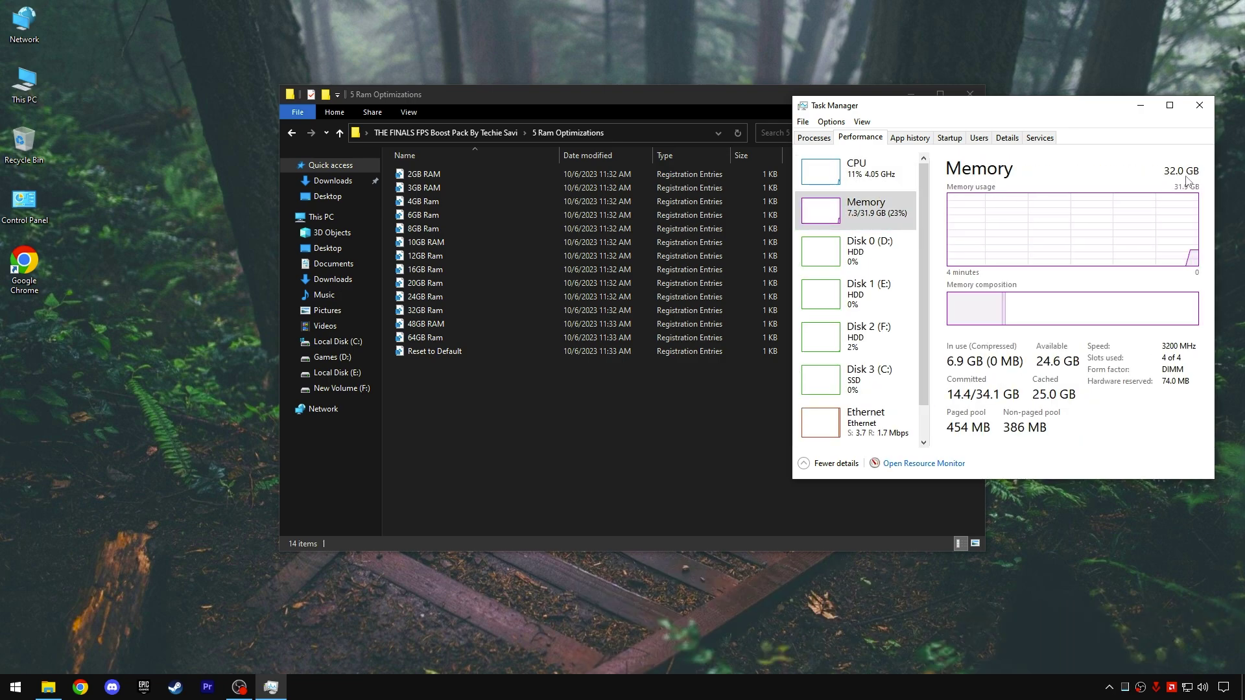
{"action": "left_click", "coordinate": [1199, 105]}
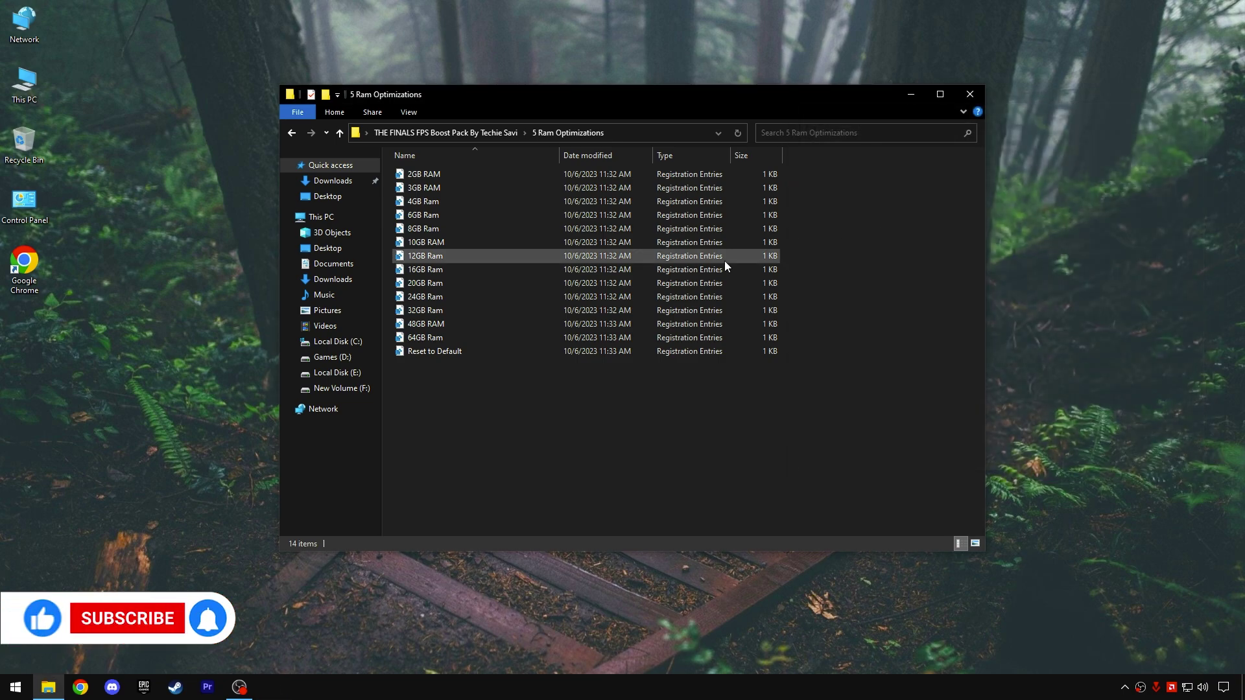
Merge the 32GB Ram file into the registry.
{"action": "right_click", "coordinate": [430, 309]}
{"action": "left_click", "coordinate": [469, 322]}
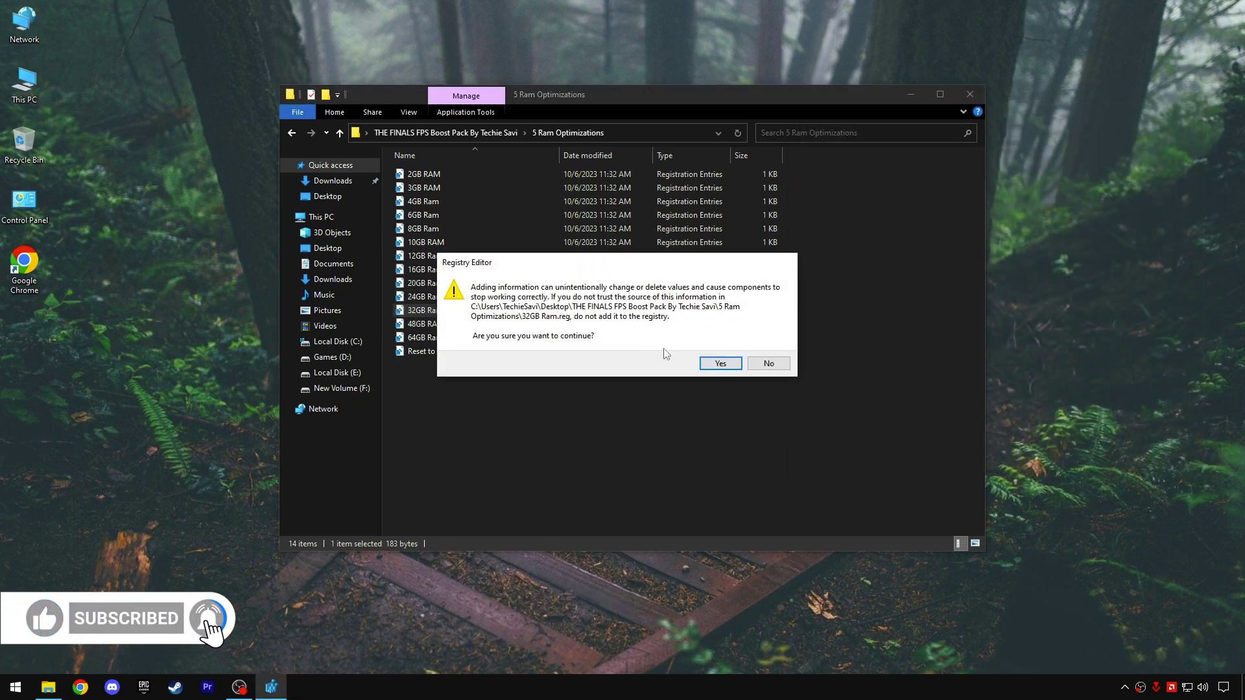
{"action": "left_click", "coordinate": [721, 363]}
{"action": "left_click", "coordinate": [769, 344]}
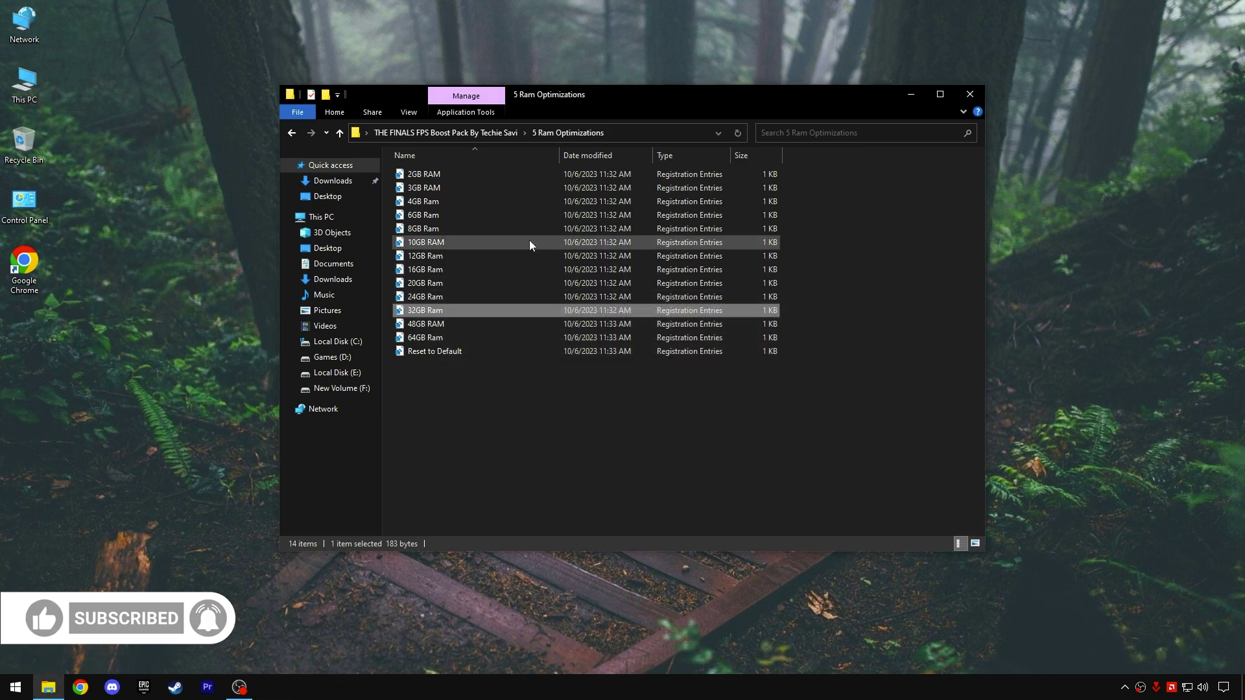
Install Mem Reduct from memreduct-3.3.5-setup in the 6 Programs folder with the default components, and run it when setup finishes.
{"action": "left_click", "coordinate": [441, 132]}
{"action": "double_click", "coordinate": [446, 243]}
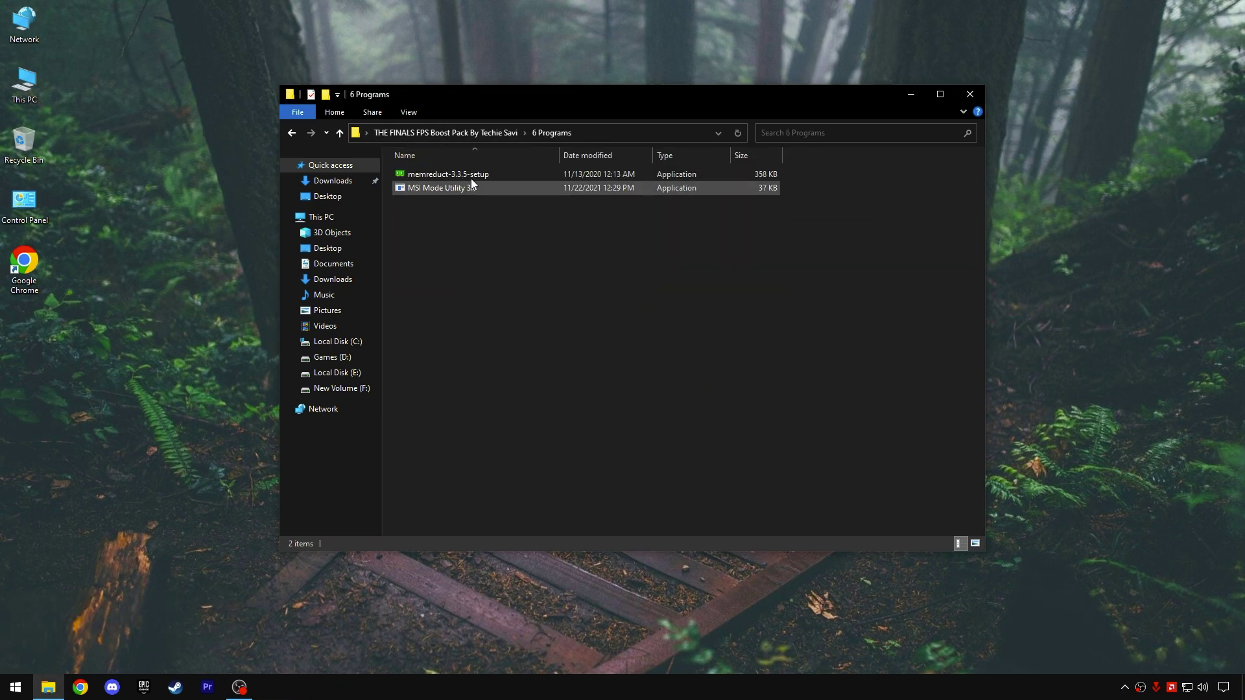
{"action": "left_click", "coordinate": [445, 174]}
{"action": "double_click", "coordinate": [446, 174]}
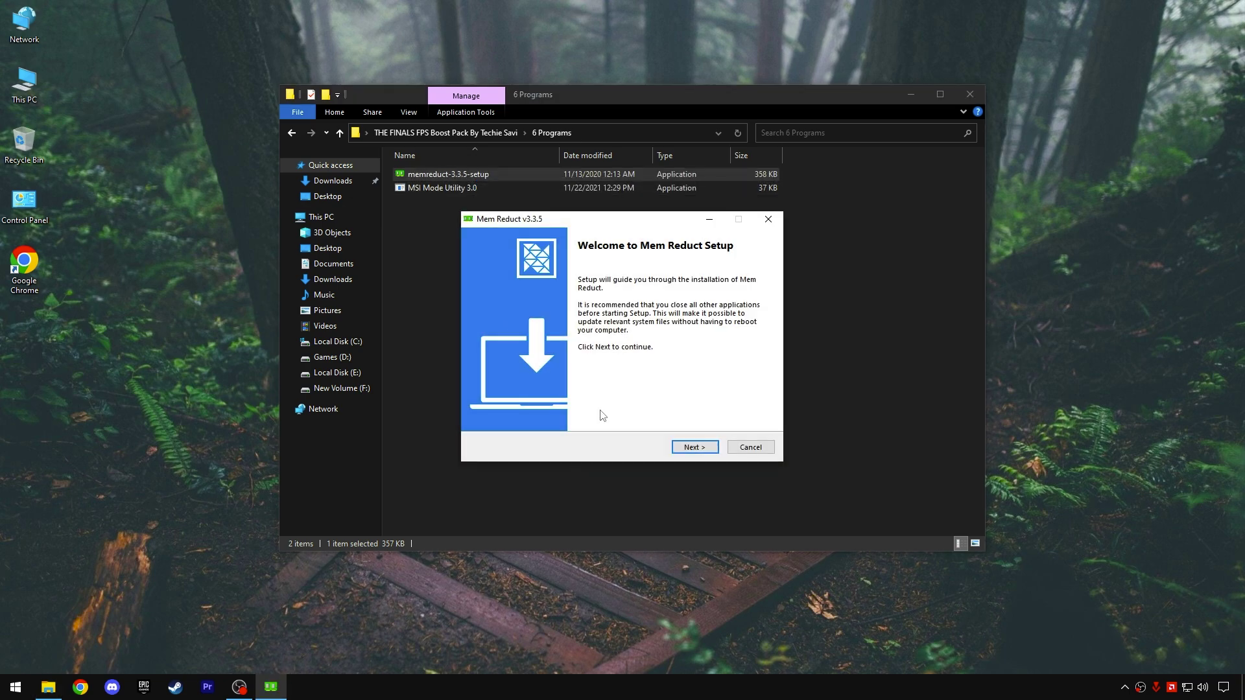
{"action": "left_click", "coordinate": [699, 447]}
{"action": "left_click", "coordinate": [694, 448]}
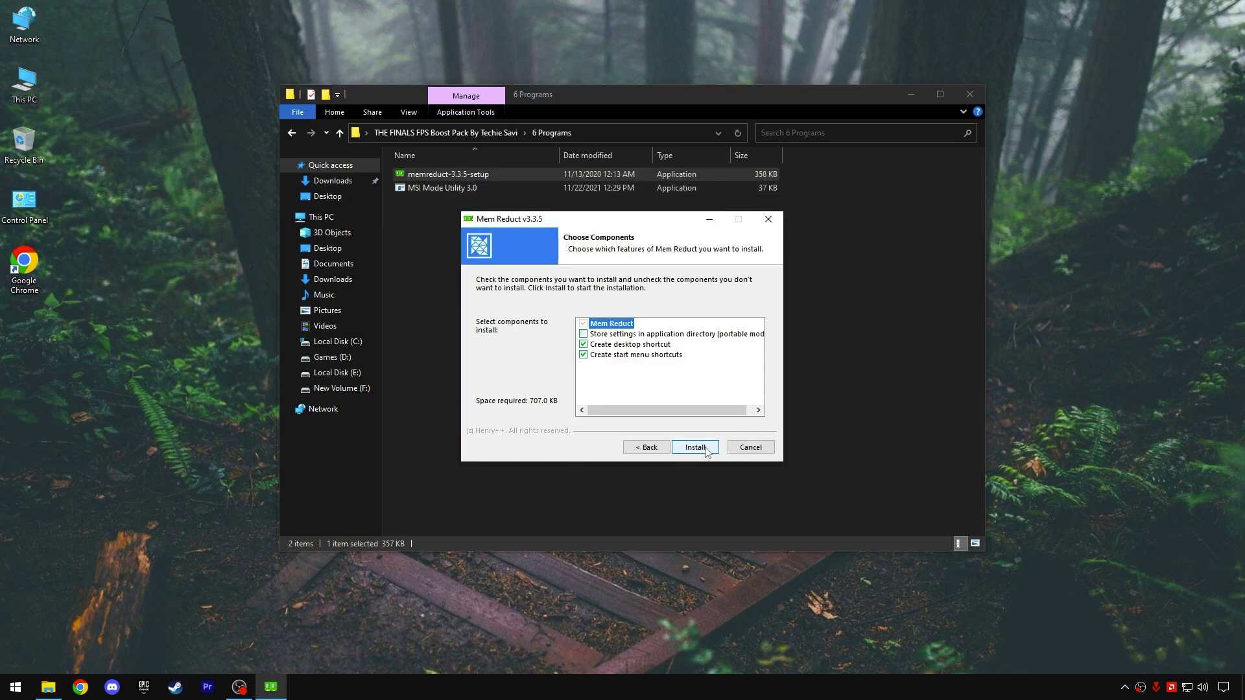
{"action": "left_click", "coordinate": [694, 448]}
{"action": "left_click", "coordinate": [704, 449]}
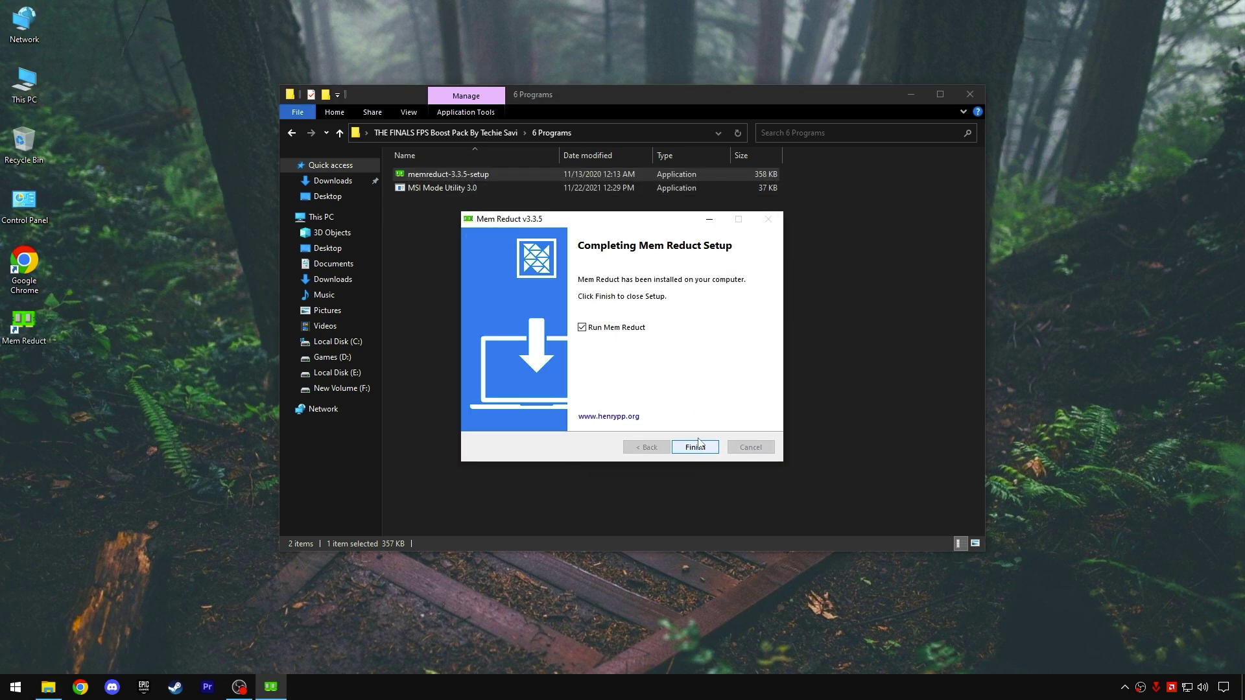
{"action": "left_click", "coordinate": [695, 448]}
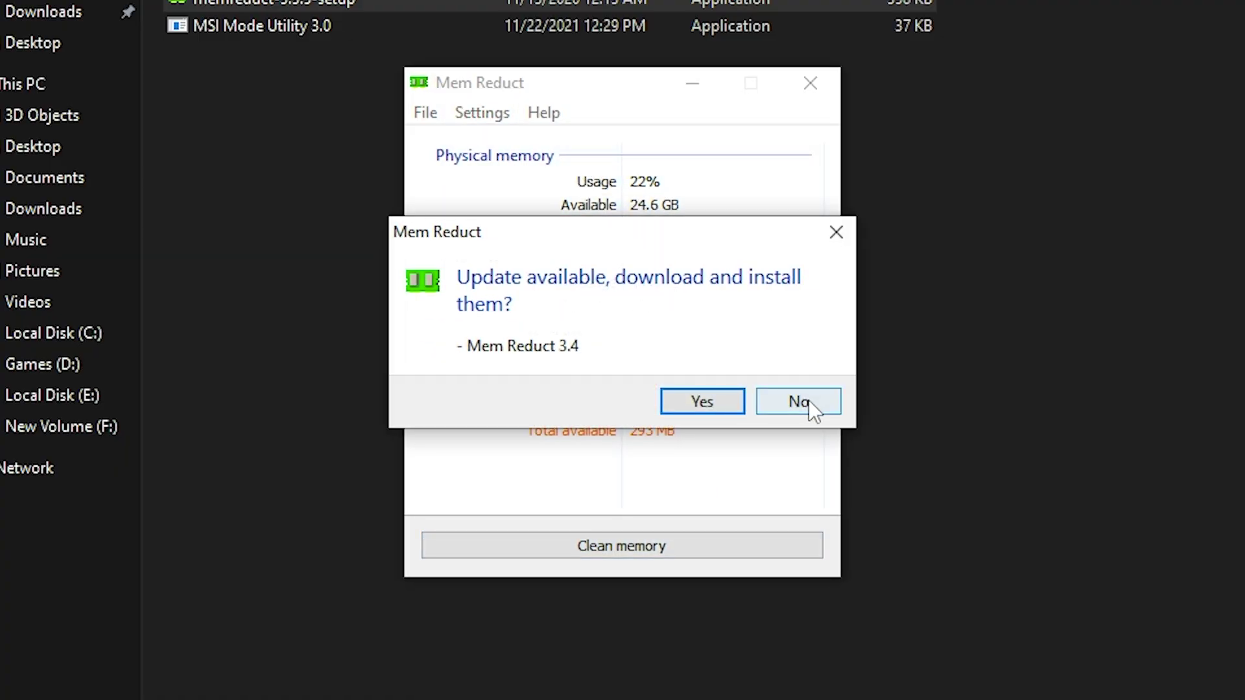
Decline the Mem Reduct 3.4 update, clean the memory, and close Mem Reduct.
{"action": "left_click", "coordinate": [808, 400]}
{"action": "left_click", "coordinate": [624, 546]}
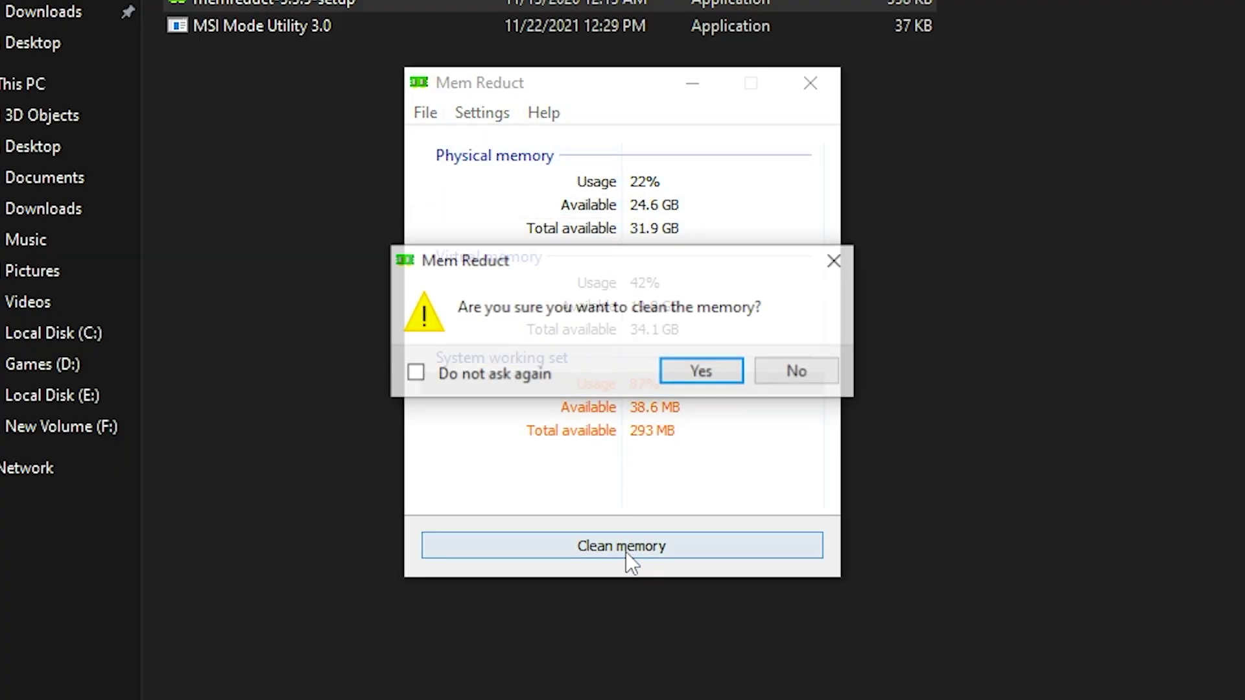
{"action": "left_click", "coordinate": [721, 374]}
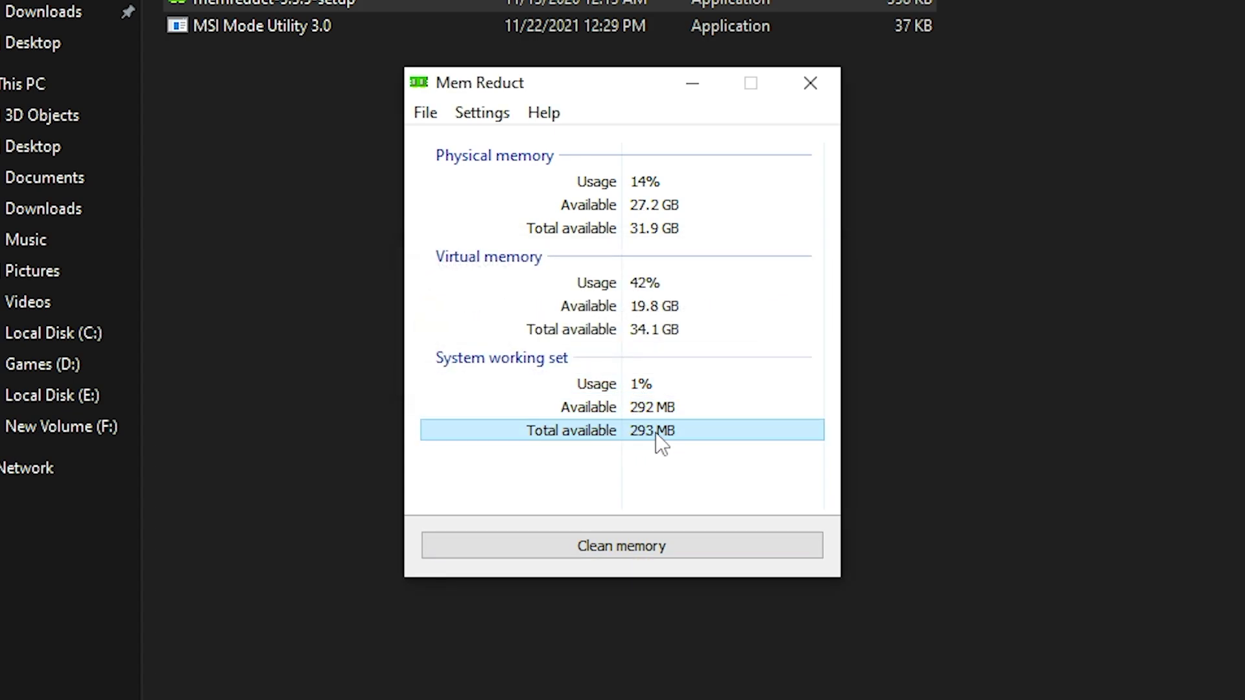
{"action": "left_click", "coordinate": [812, 83]}
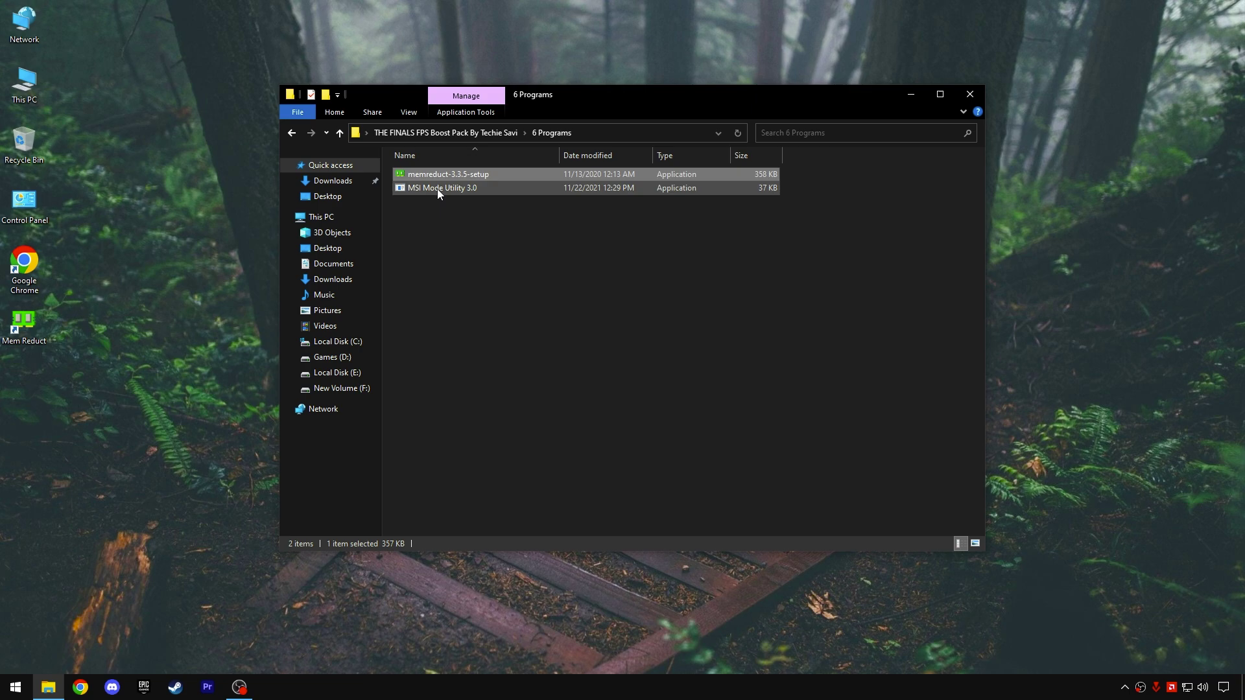
Run MSI Mode Utility 3.0 as administrator, keep MSI mode enabled for the AMD Radeon RX 6700 XT and set its interrupt priority to High.
{"action": "right_click", "coordinate": [457, 187]}
{"action": "left_click", "coordinate": [525, 213]}
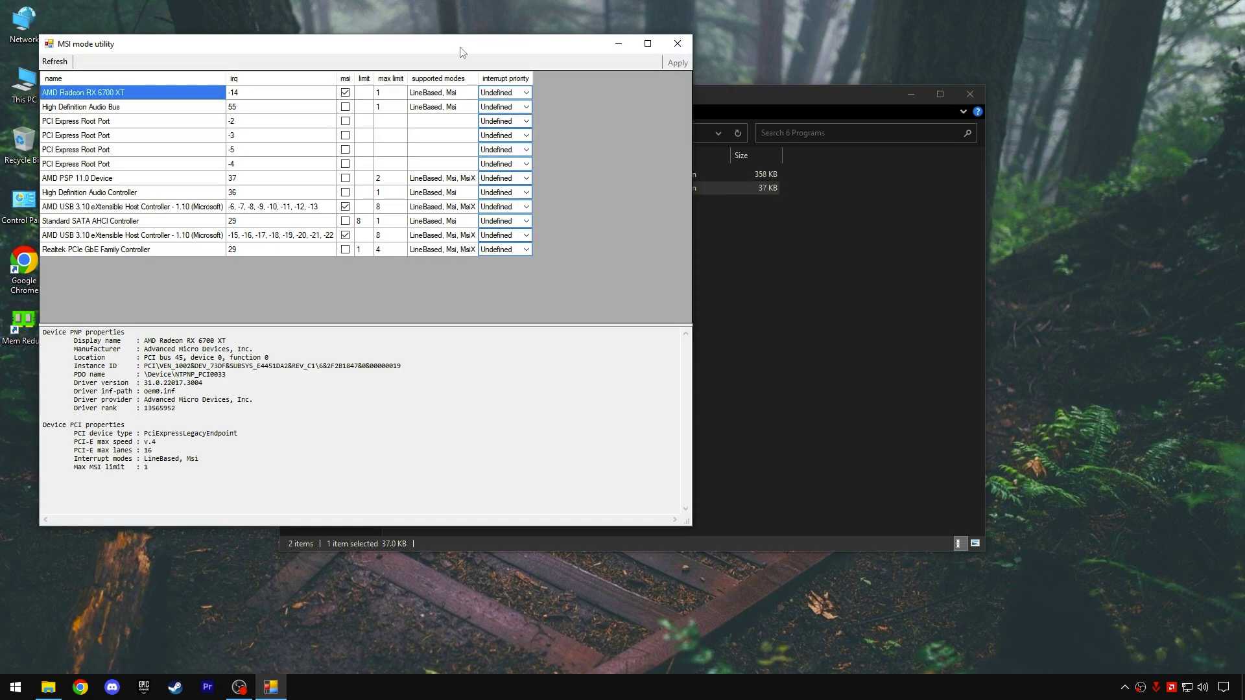
{"action": "left_click_drag", "start_coordinate": [460, 50], "coordinate": [728, 76]}
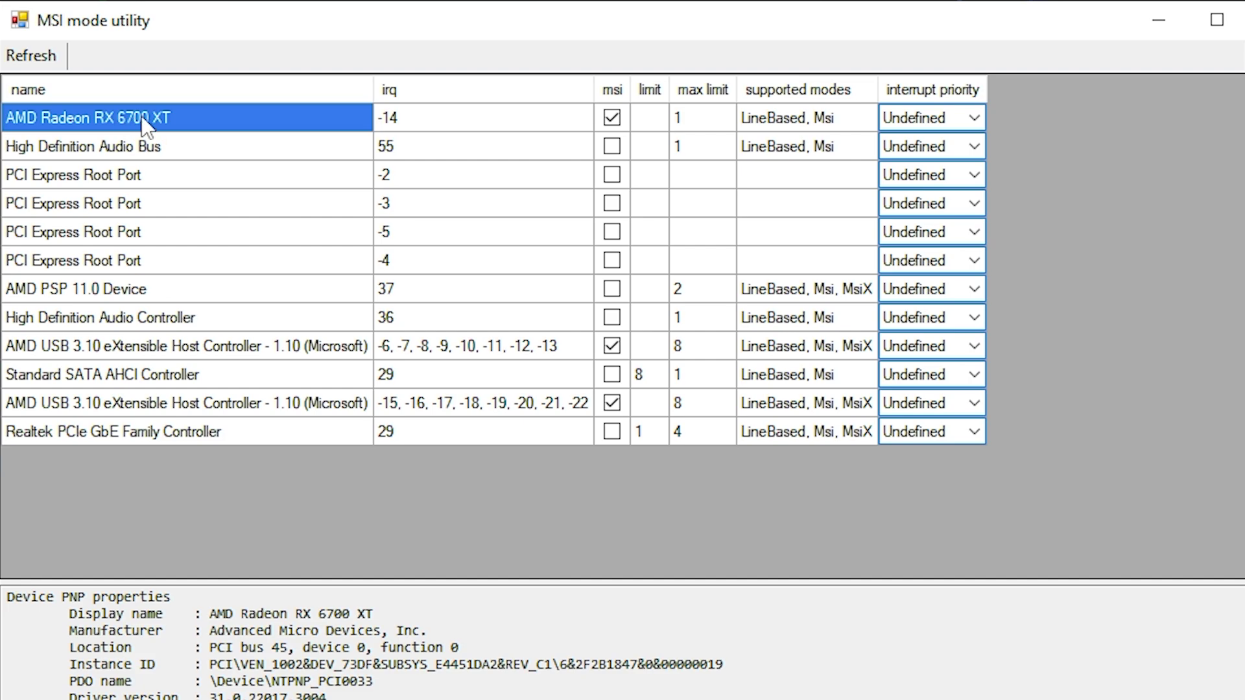
{"action": "left_click", "coordinate": [612, 118]}
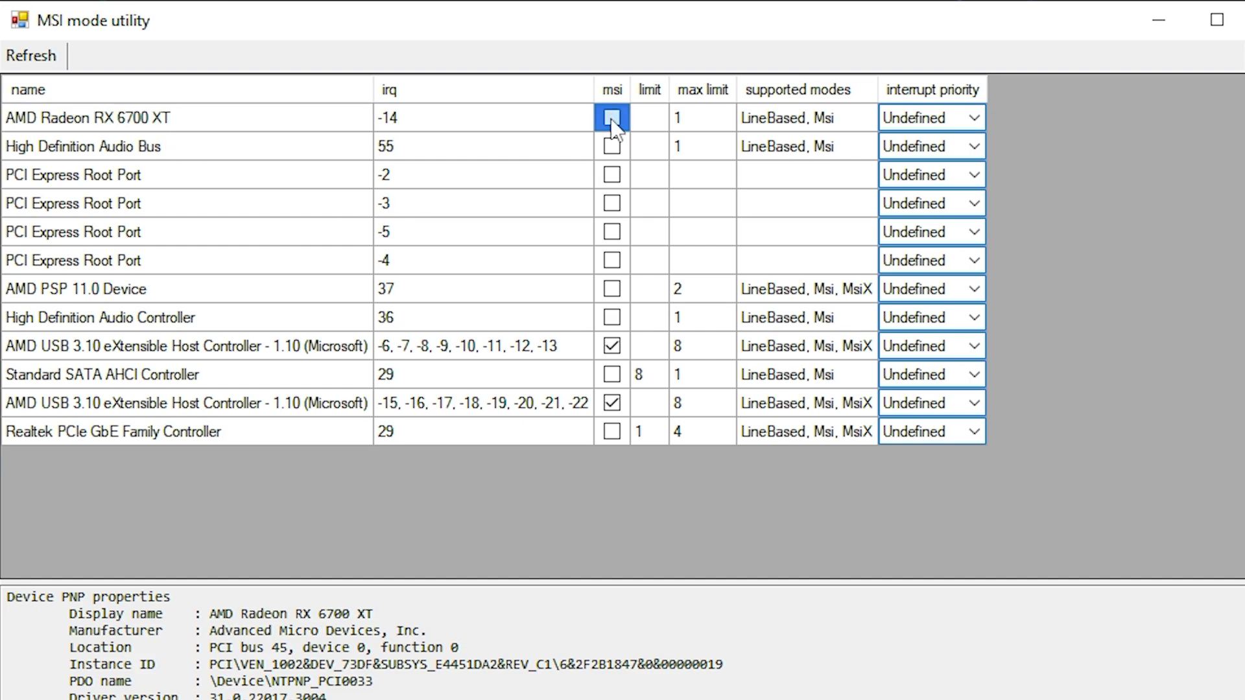
{"action": "left_click", "coordinate": [613, 124]}
{"action": "left_click", "coordinate": [973, 118]}
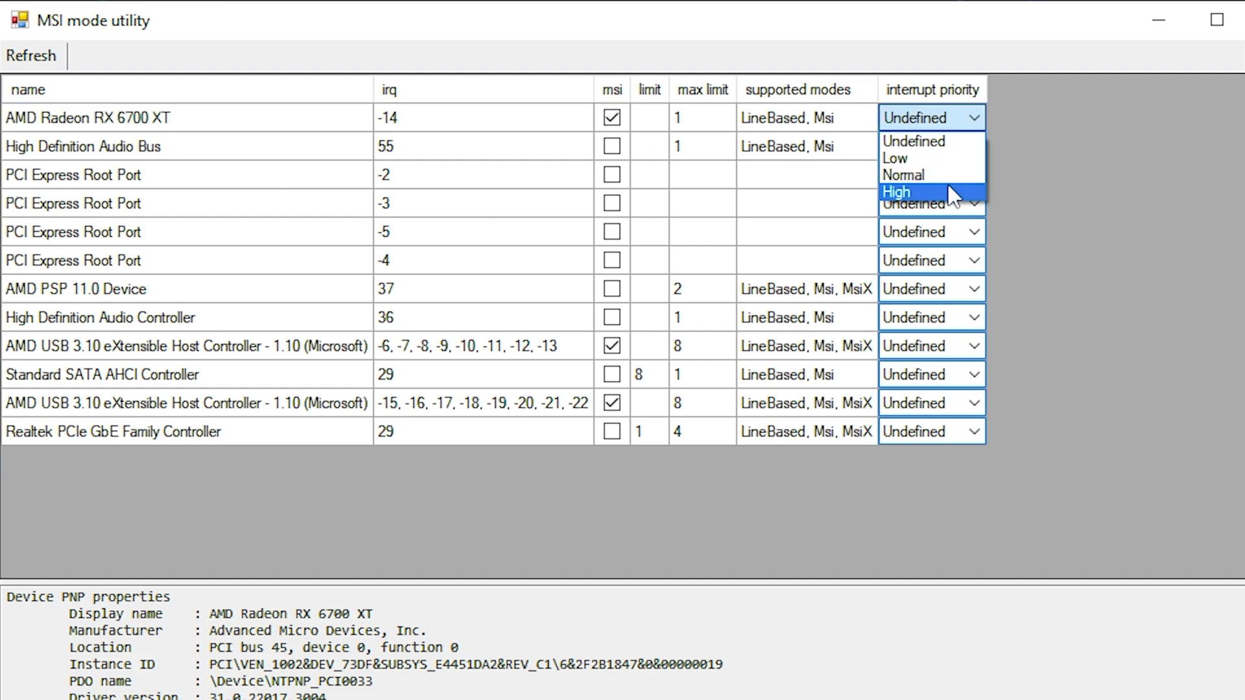
{"action": "left_click", "coordinate": [959, 190]}
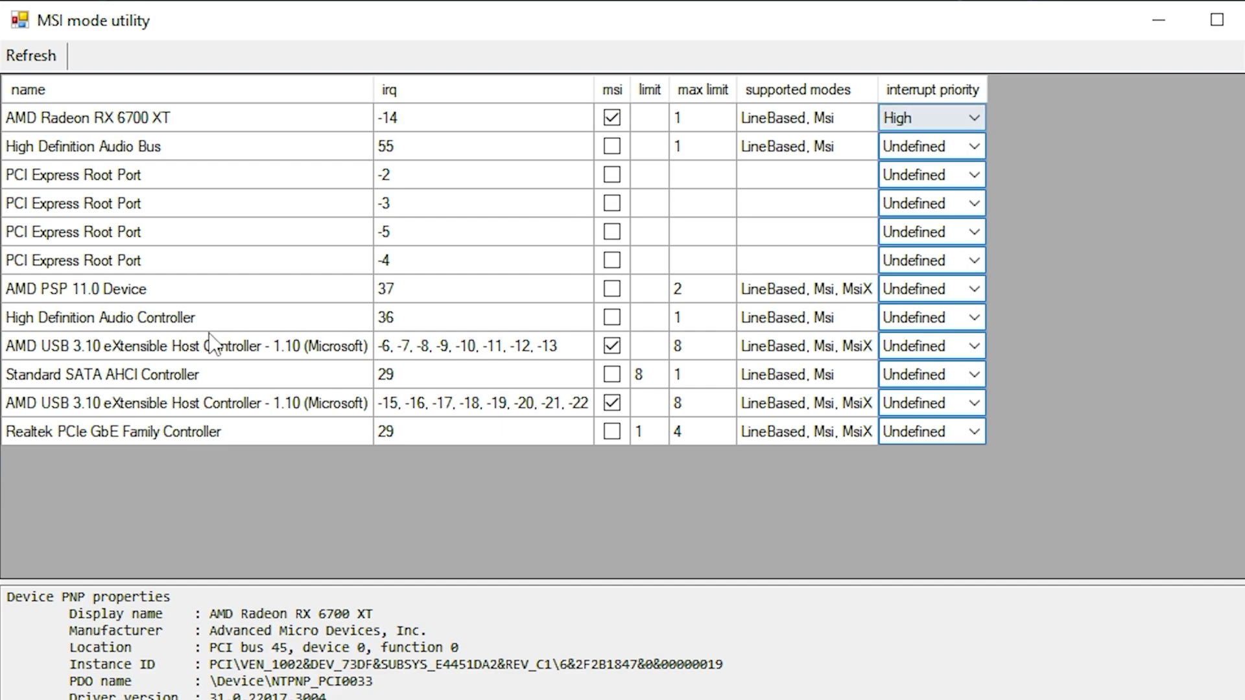
Set the interrupt priority of both AMD USB 3.10 eXtensible Host Controllers to High, apply the changes and close the utility.
{"action": "left_click", "coordinate": [265, 347]}
{"action": "left_click", "coordinate": [974, 346]}
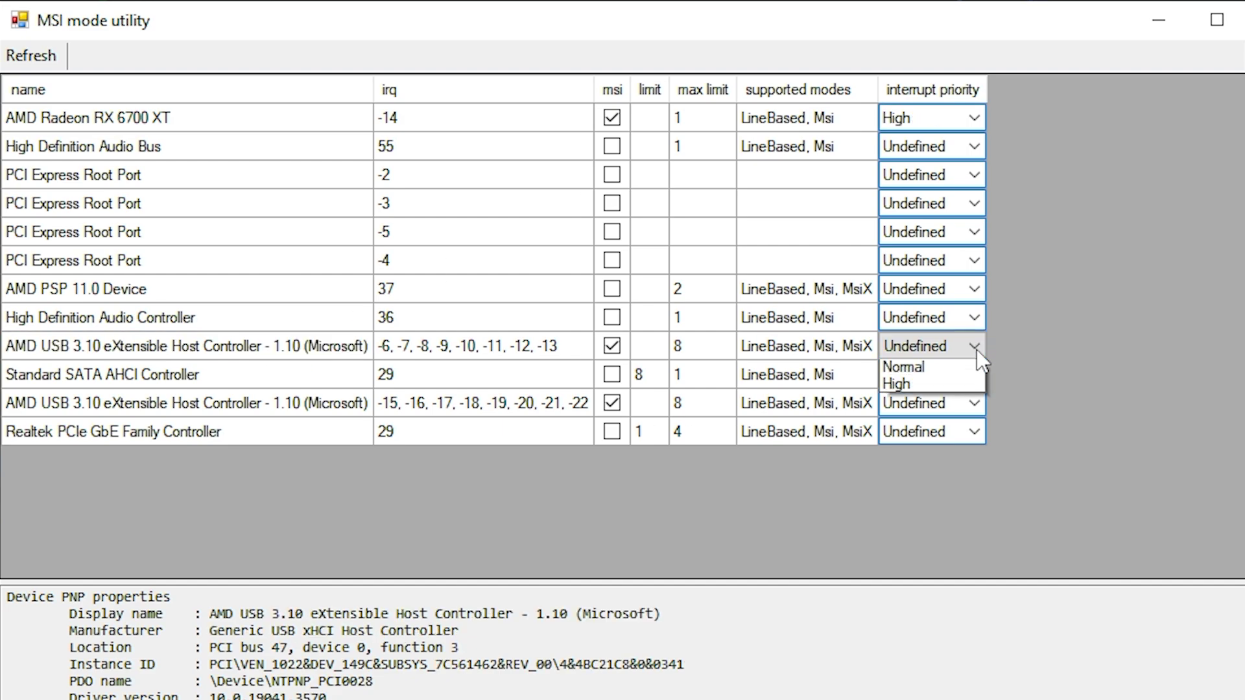
{"action": "left_click", "coordinate": [935, 418]}
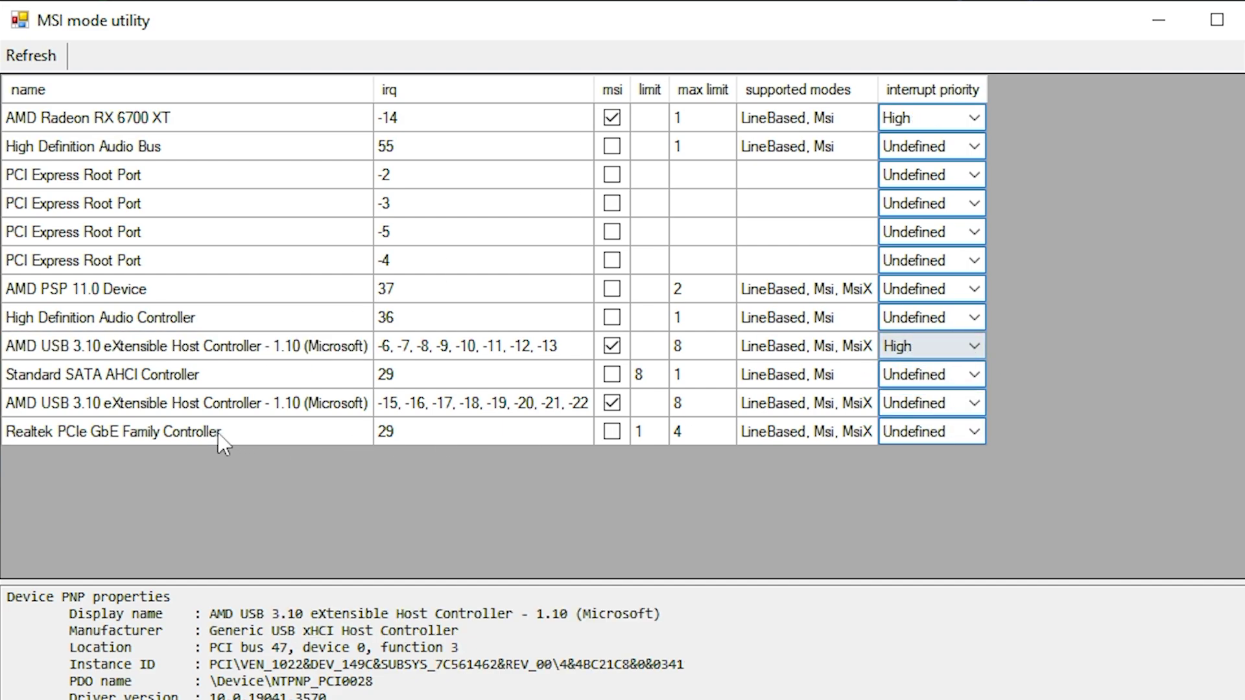
{"action": "left_click", "coordinate": [220, 410]}
{"action": "left_click", "coordinate": [956, 409]}
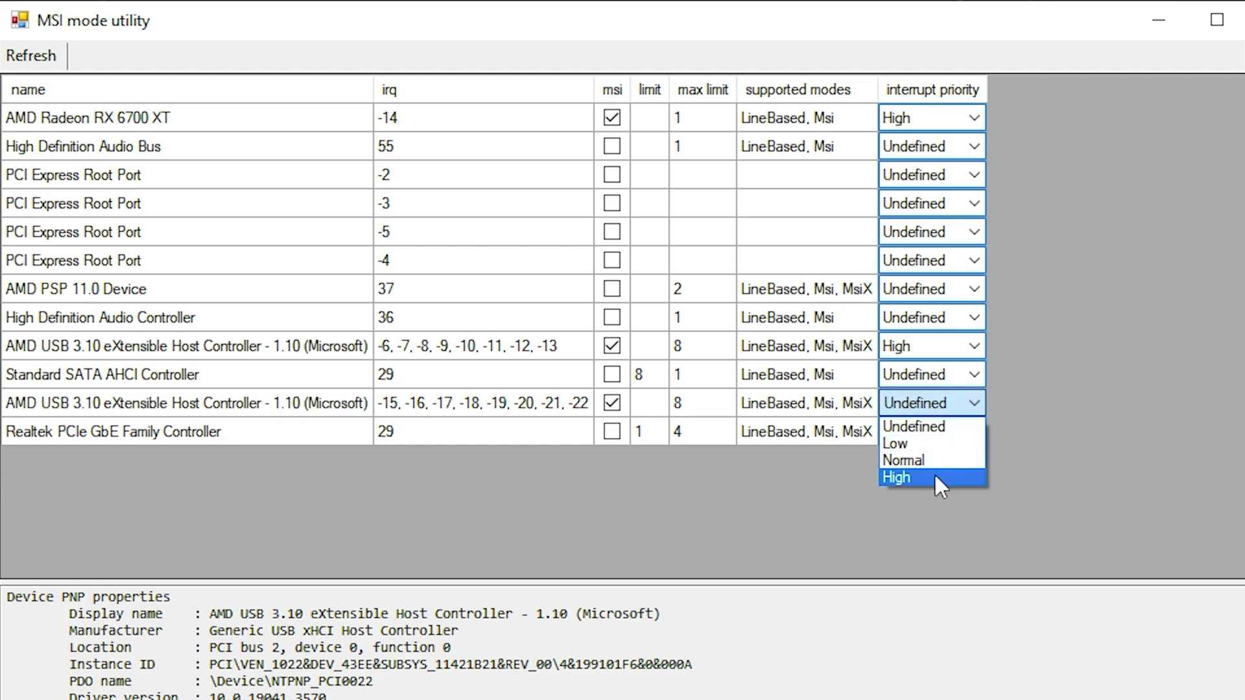
{"action": "left_click", "coordinate": [935, 476]}
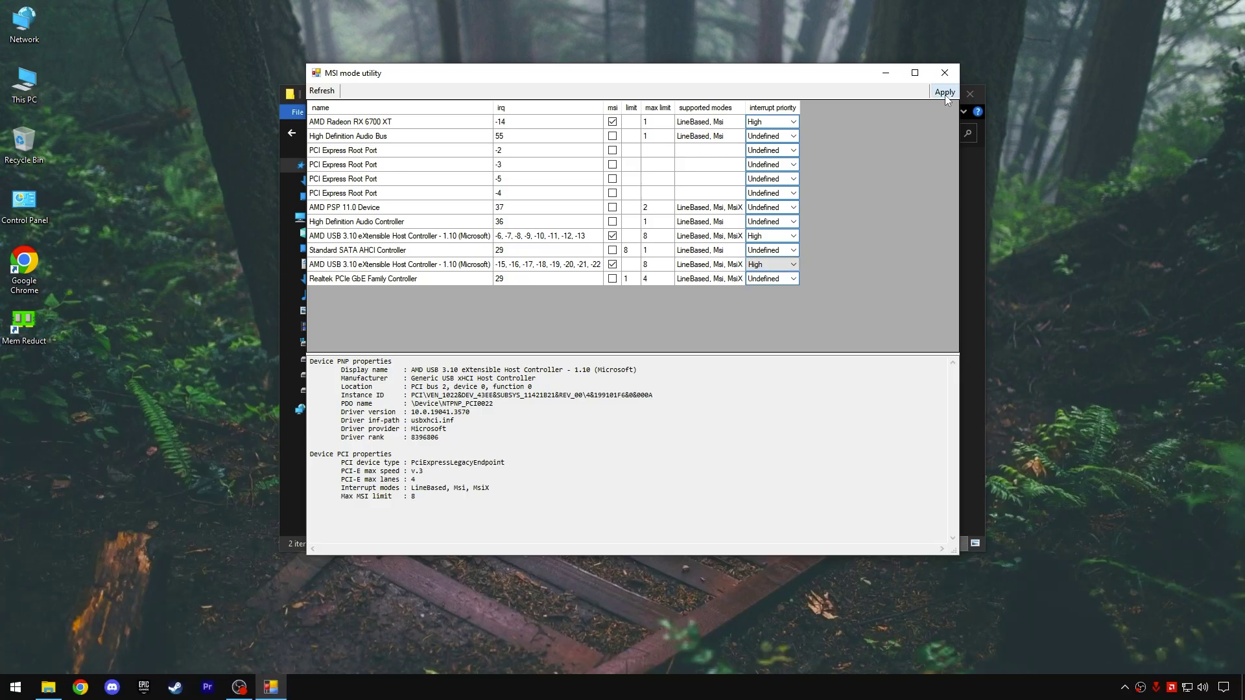
{"action": "left_click", "coordinate": [944, 93]}
{"action": "left_click", "coordinate": [941, 76]}
Return to the boost pack's main folder, close it, and launch THE FINALS PLAYTEST from the Steam library.
{"action": "left_click", "coordinate": [488, 133]}
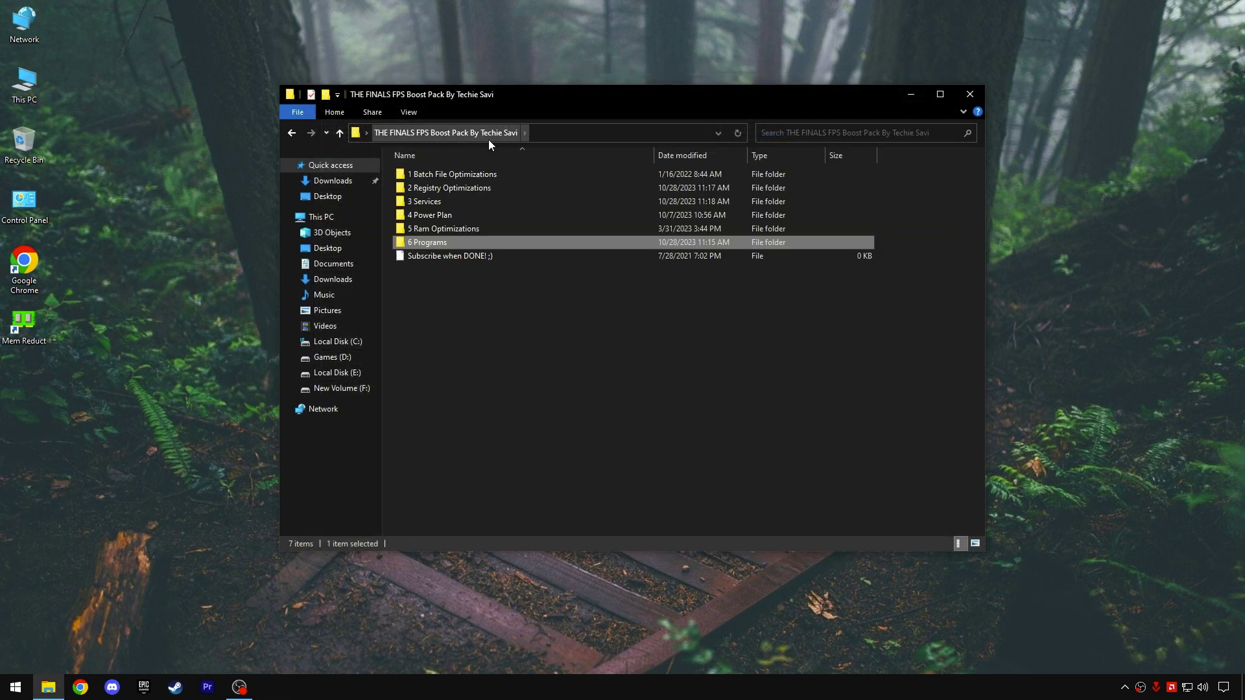
{"action": "left_click_drag", "start_coordinate": [405, 270], "coordinate": [776, 166]}
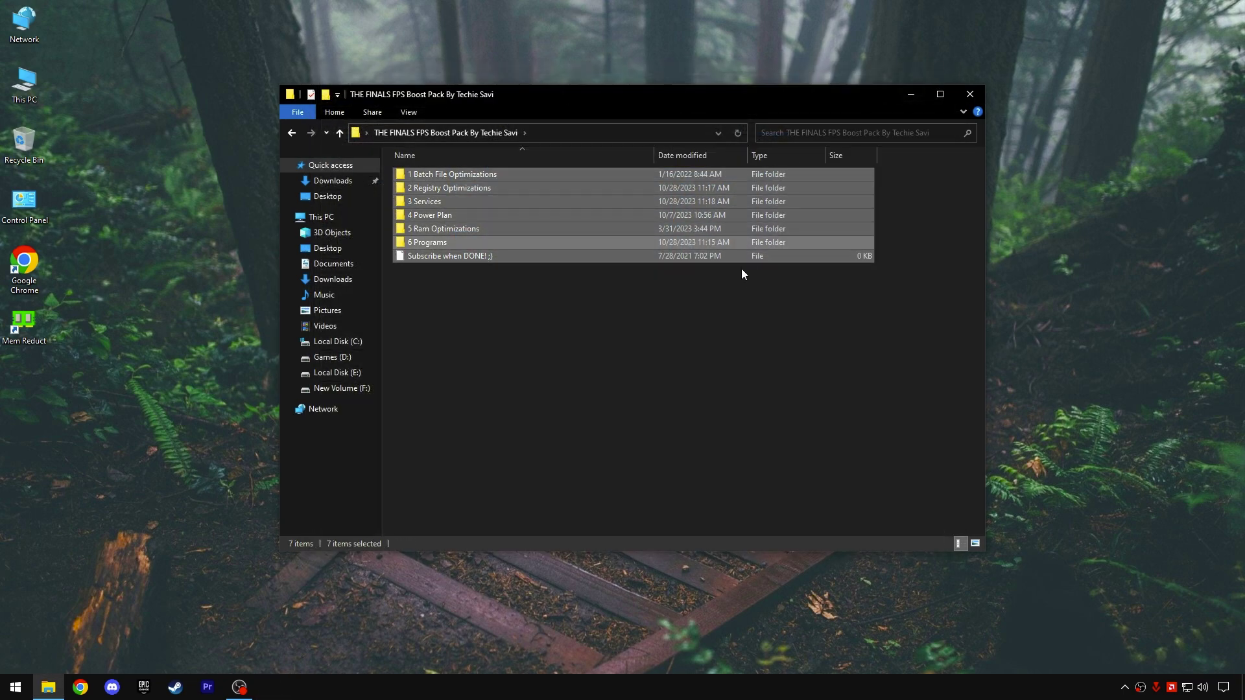
{"action": "left_click", "coordinate": [734, 286]}
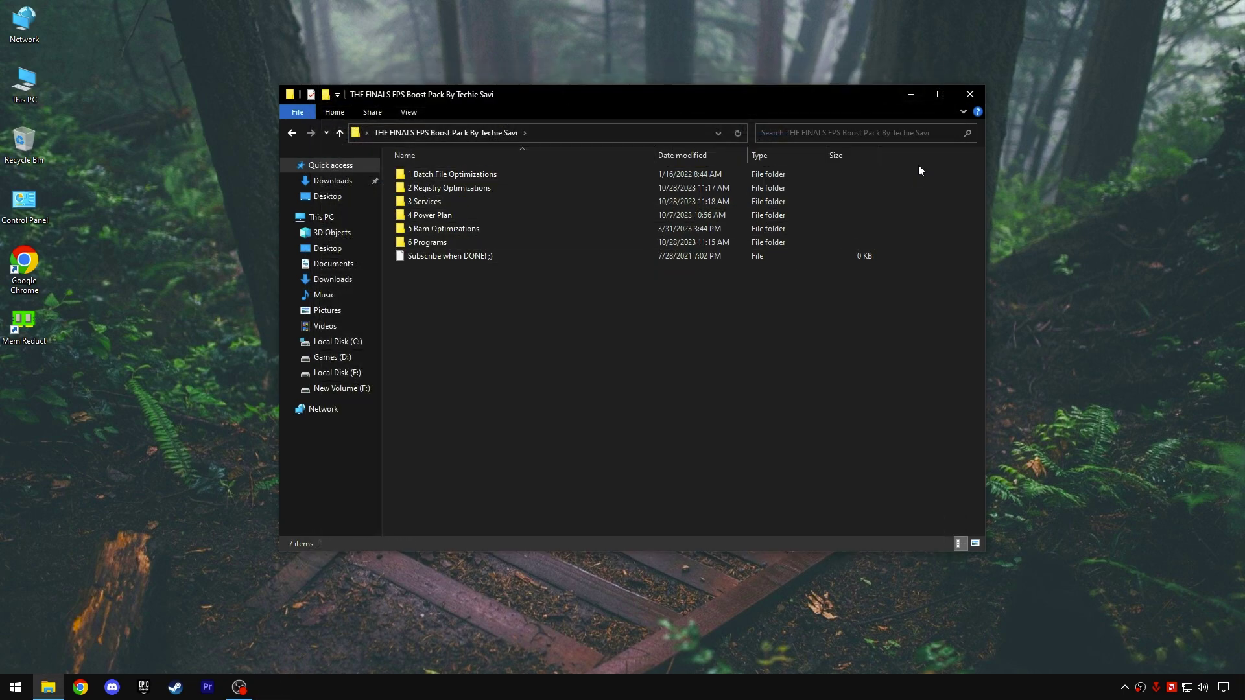
{"action": "left_click", "coordinate": [971, 101]}
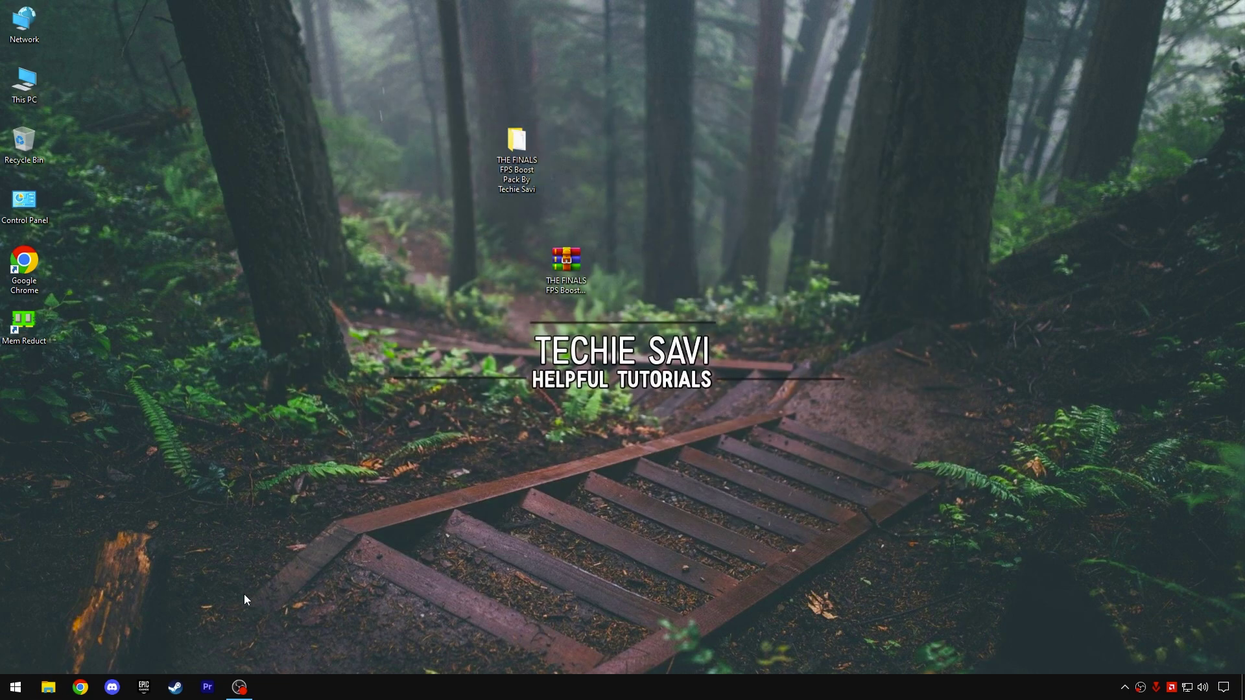
{"action": "left_click", "coordinate": [175, 687]}
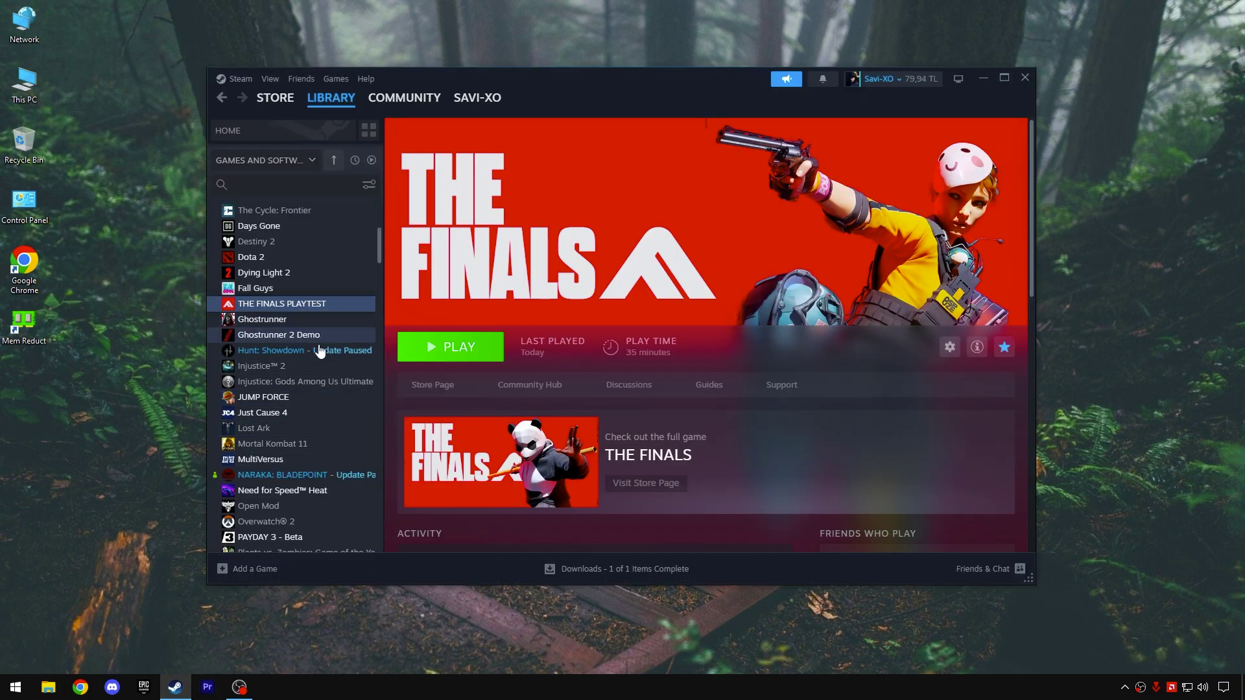
{"action": "left_click", "coordinate": [404, 344]}
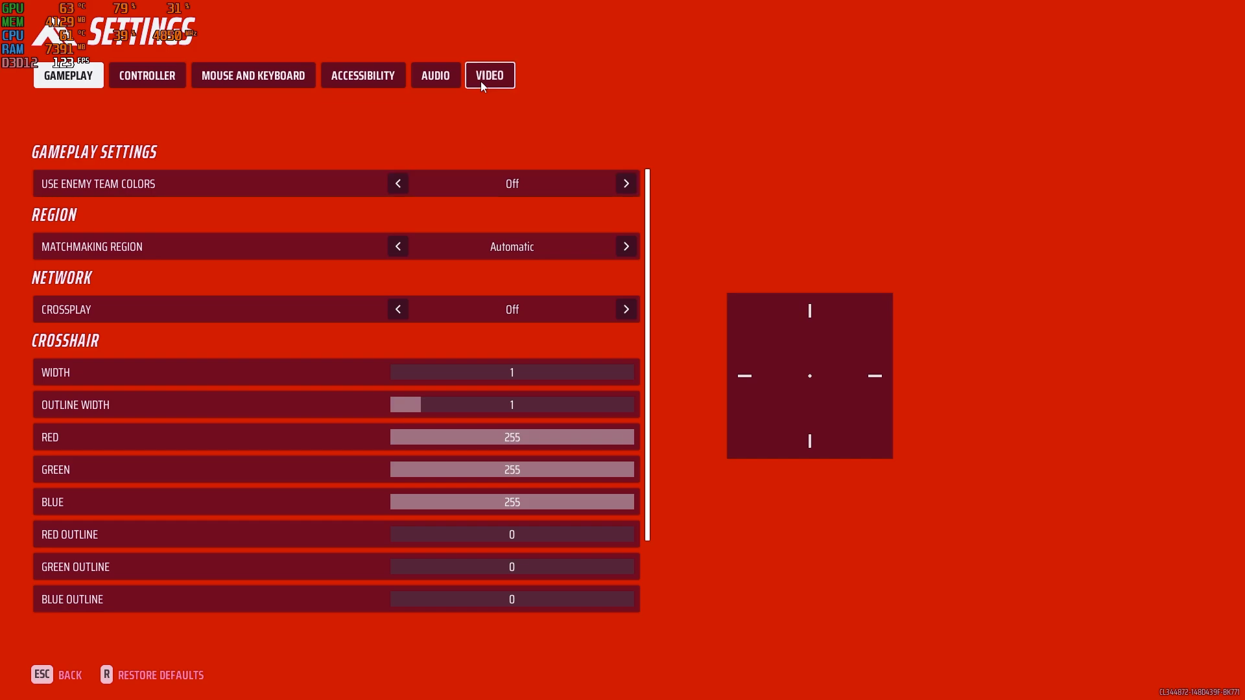
In the game's video settings, disable VSync and set the resolution scaling method to AMD FSR2 with the Balanced preset.
{"action": "left_click", "coordinate": [481, 81]}
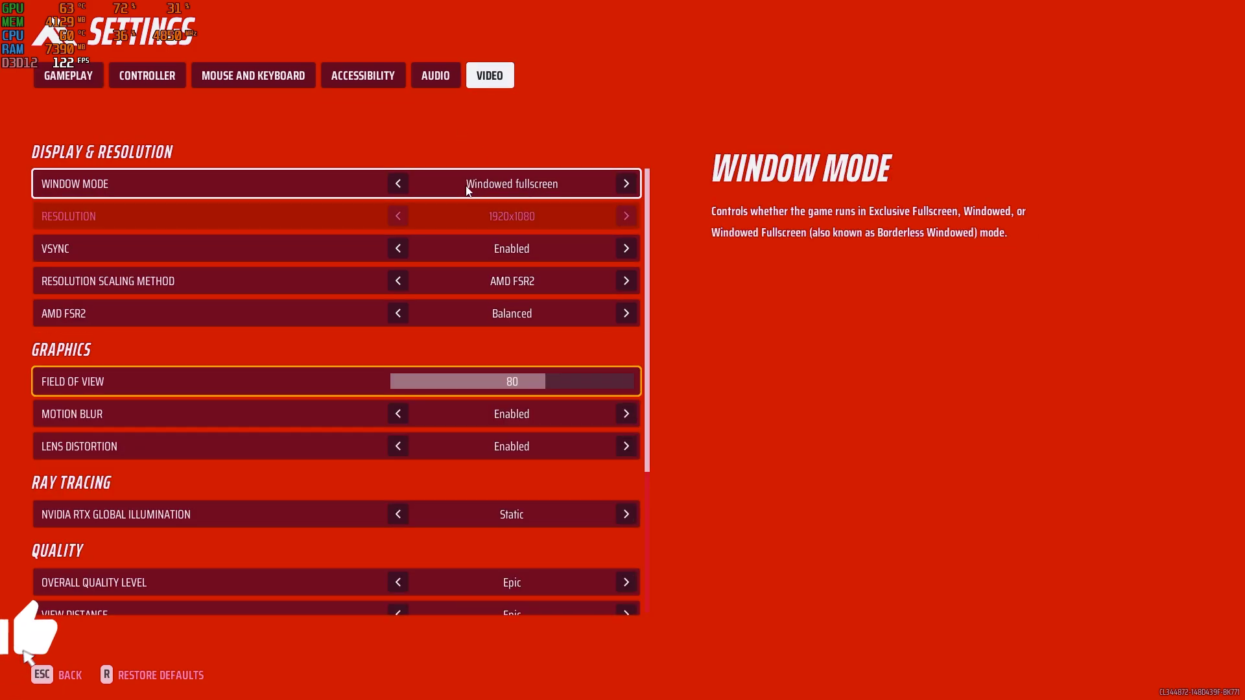
{"action": "left_click", "coordinate": [398, 248]}
{"action": "left_click", "coordinate": [397, 282]}
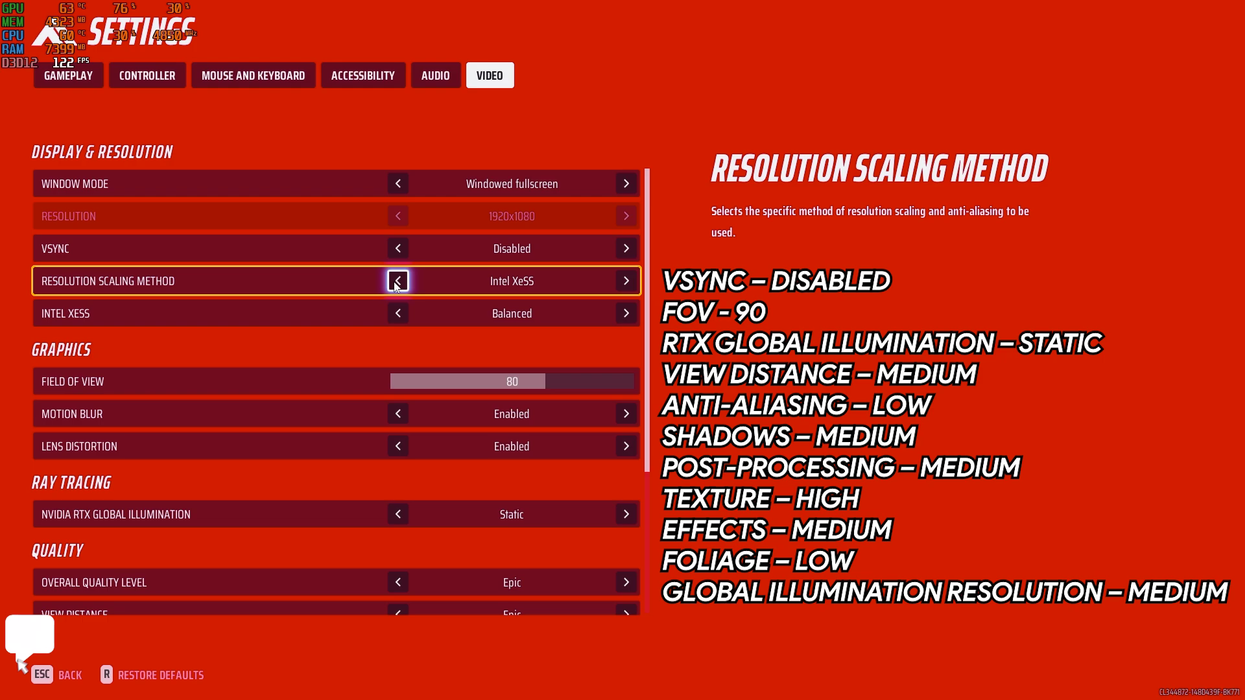
{"action": "left_click", "coordinate": [398, 282]}
{"action": "left_click", "coordinate": [627, 313]}
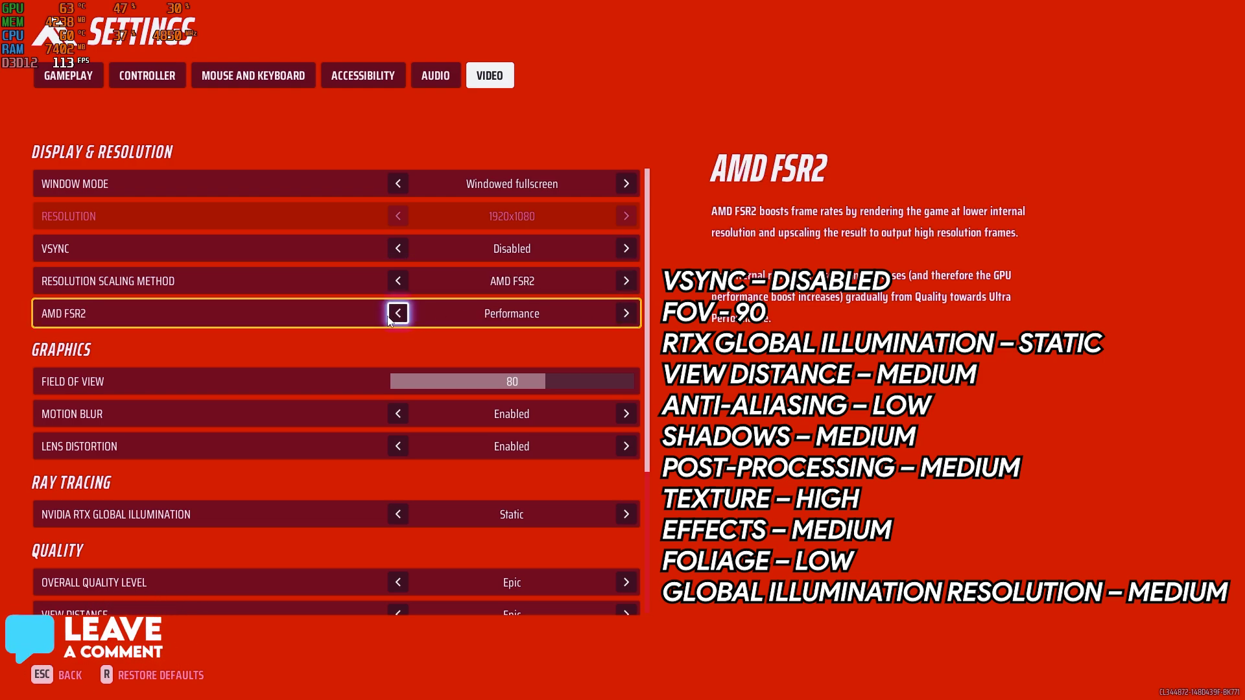
{"action": "left_click", "coordinate": [398, 314]}
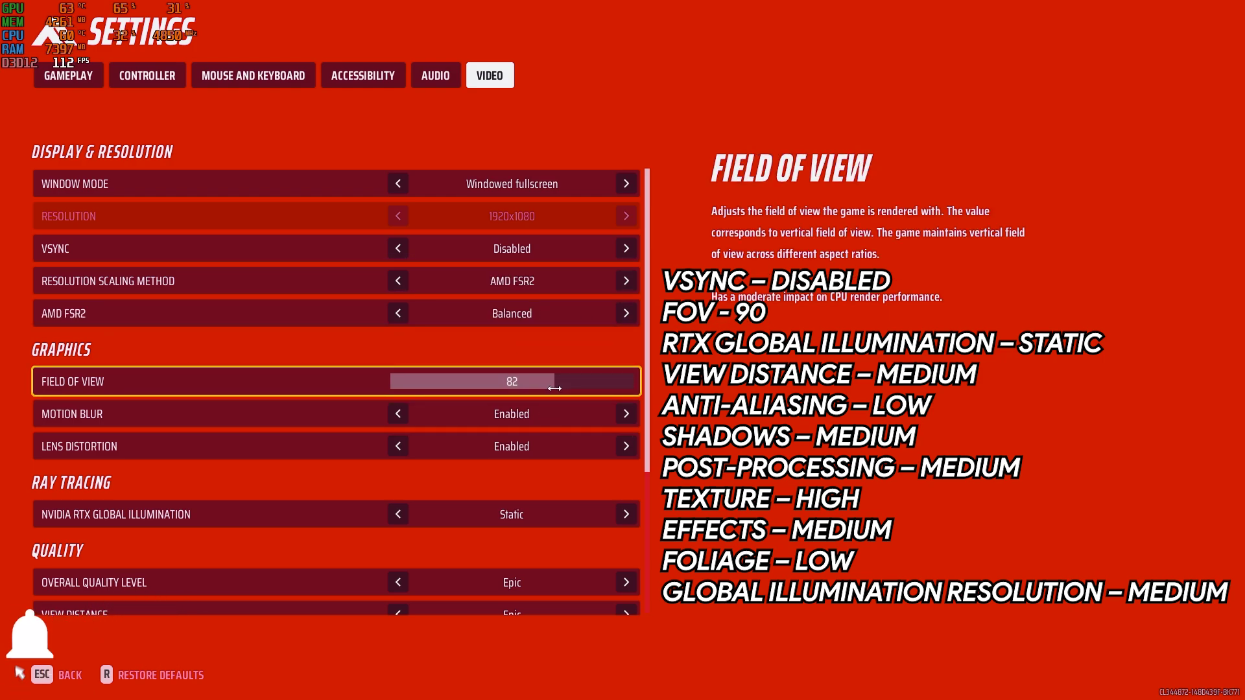
Set the field of view to 90 and disable Motion Blur and Lens Distortion.
{"action": "left_click_drag", "start_coordinate": [552, 387], "coordinate": [593, 388]}
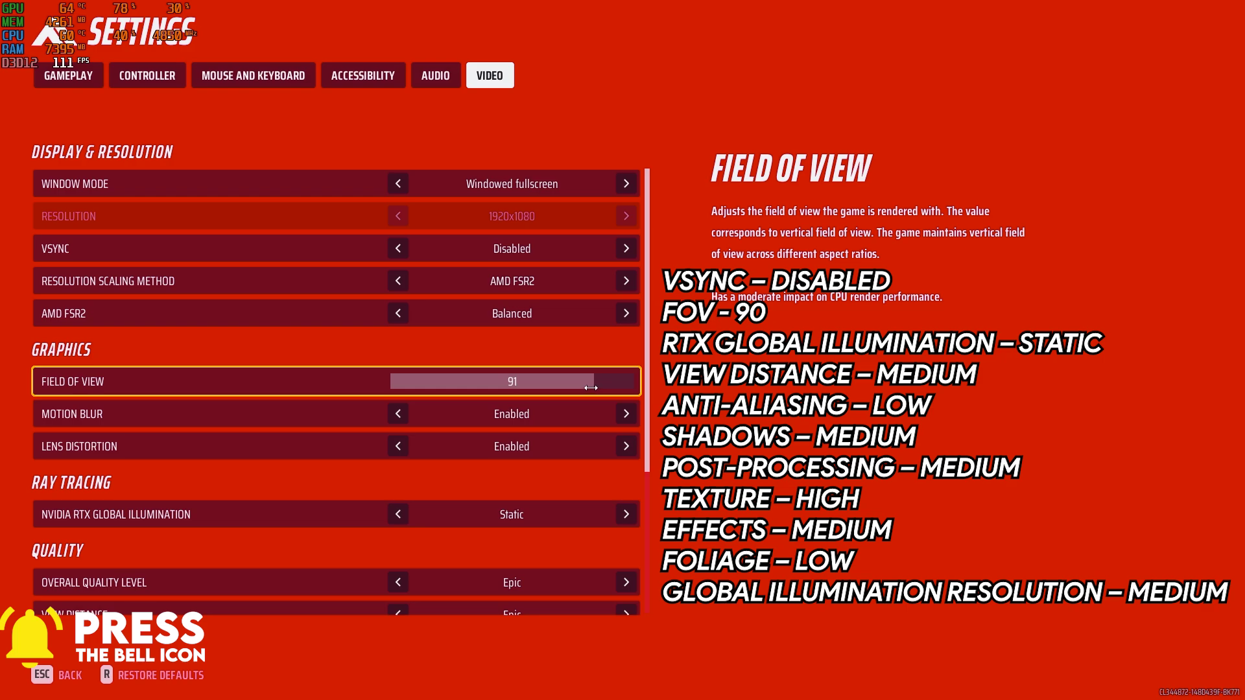
{"action": "left_click", "coordinate": [398, 413]}
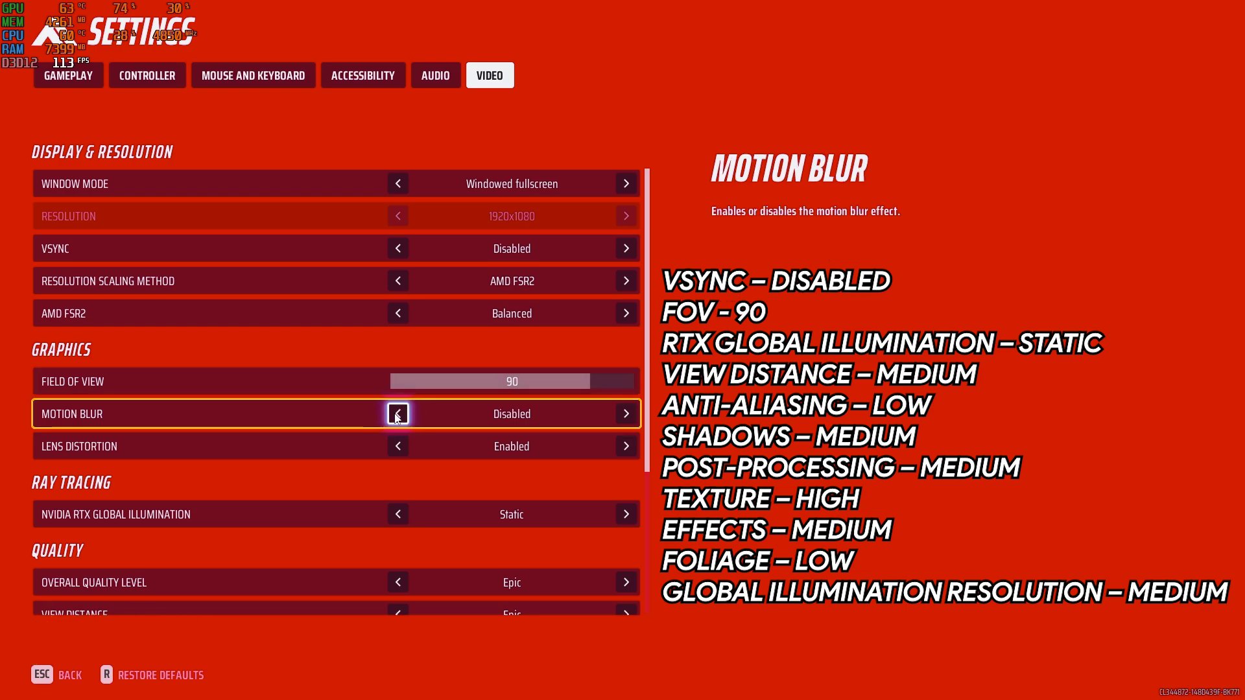
{"action": "left_click", "coordinate": [398, 446]}
Cycle NVIDIA RTX Global Illumination through its Dynamic presets and return it to Static.
{"action": "scroll", "coordinate": [577, 466], "scroll_direction": "down", "scroll_amount": 5}
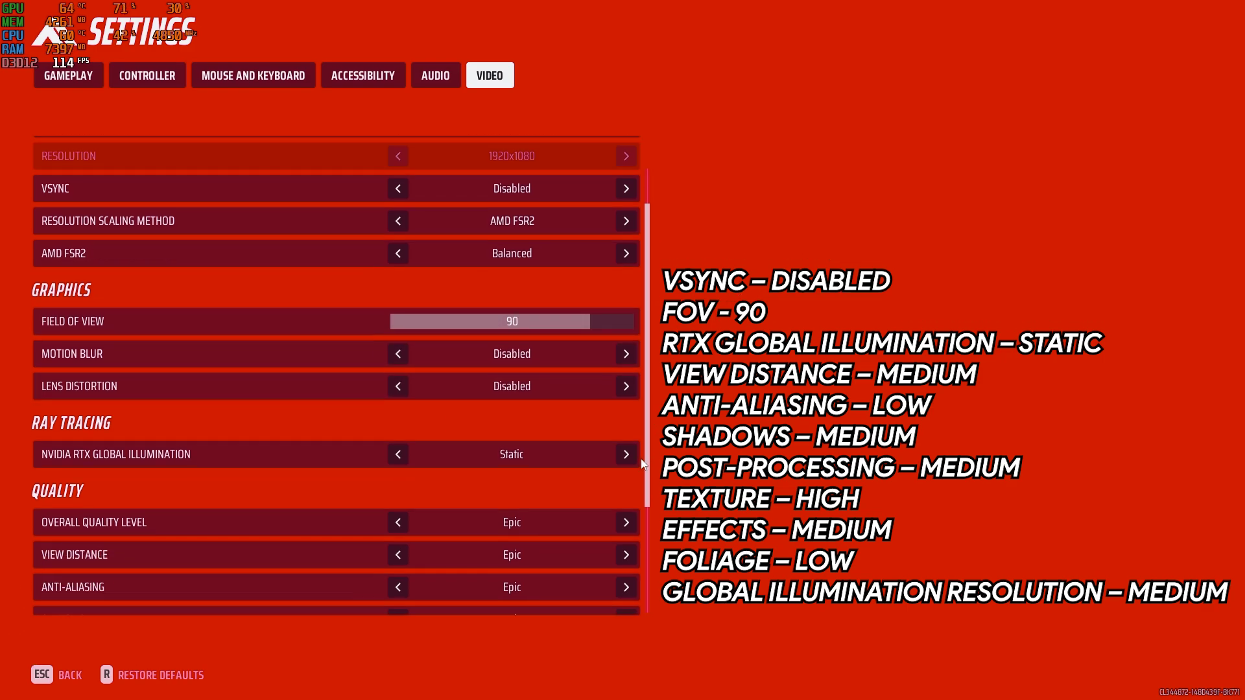
{"action": "left_click", "coordinate": [398, 355]}
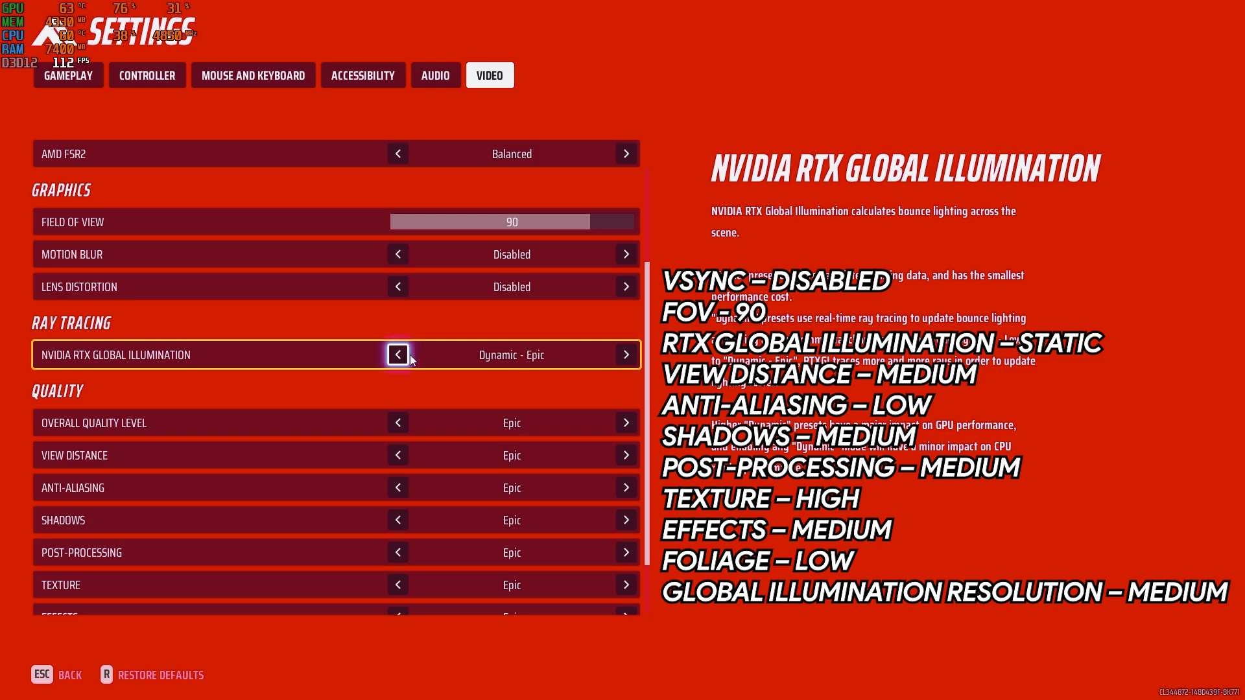
{"action": "left_click", "coordinate": [398, 356]}
{"action": "left_click", "coordinate": [398, 356]}
{"action": "left_click", "coordinate": [398, 355]}
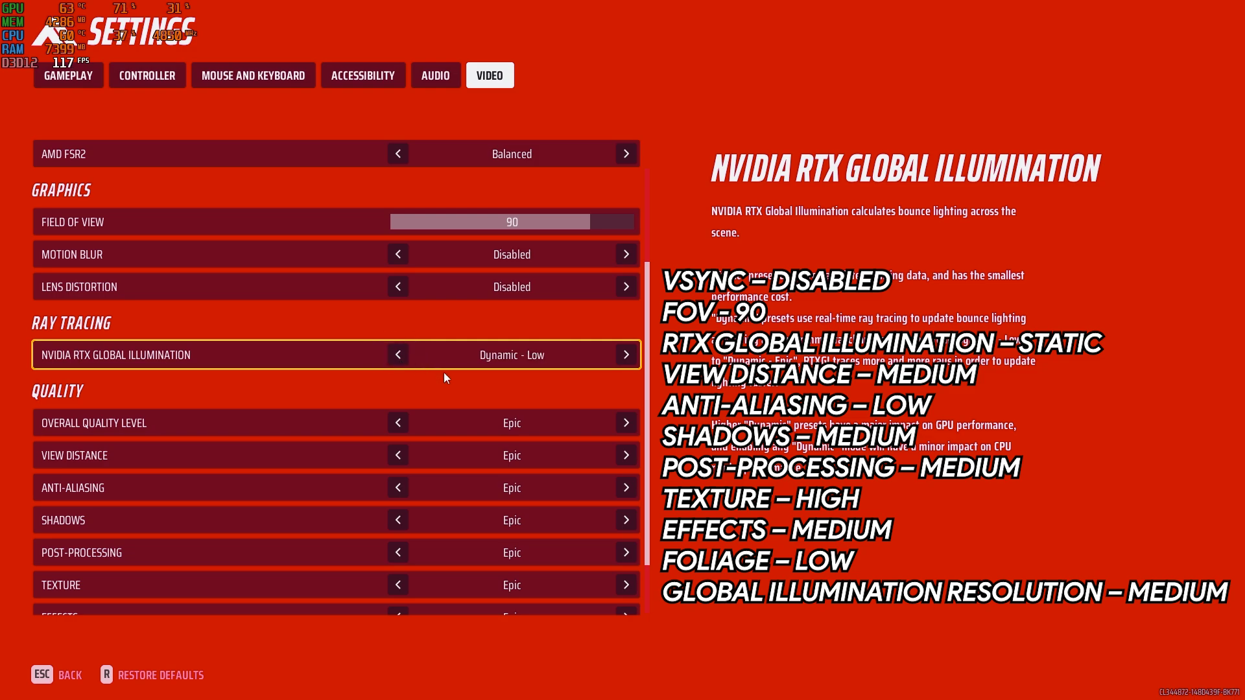
{"action": "left_click", "coordinate": [398, 355]}
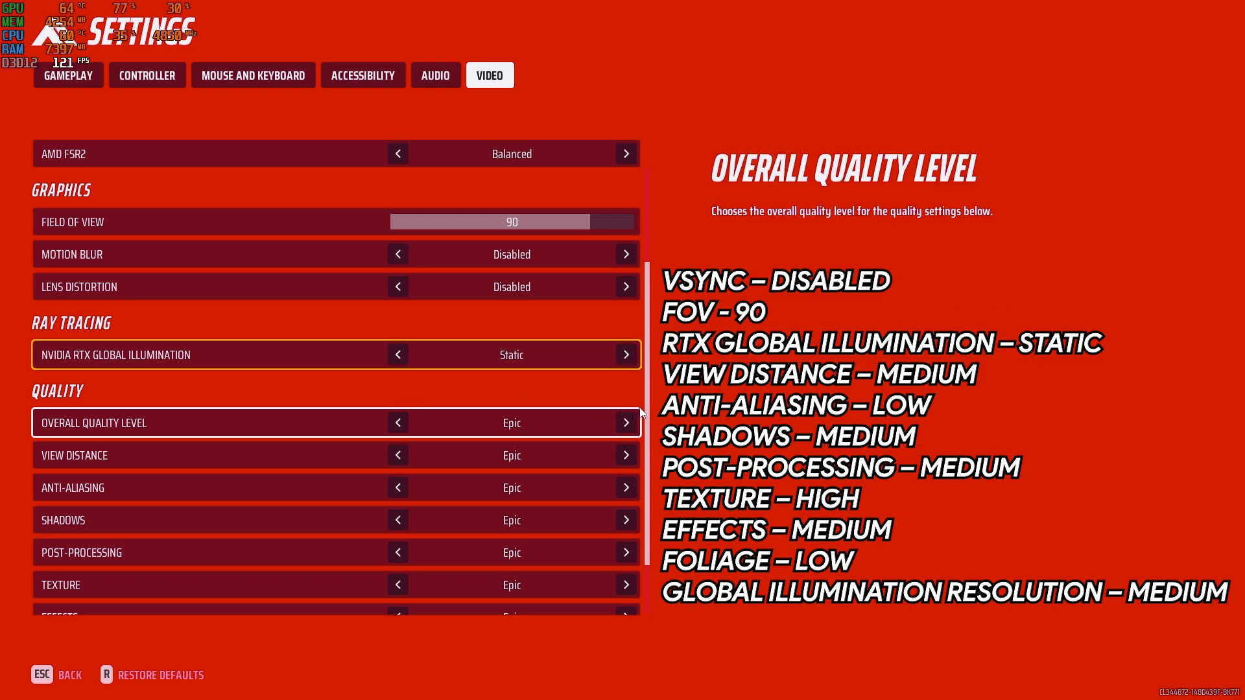
Cycle through the Overall Quality Level presets and set it to Medium.
{"action": "scroll", "coordinate": [647, 425], "scroll_direction": "down", "scroll_amount": 1}
{"action": "scroll", "coordinate": [648, 426], "scroll_direction": "down", "scroll_amount": 1}
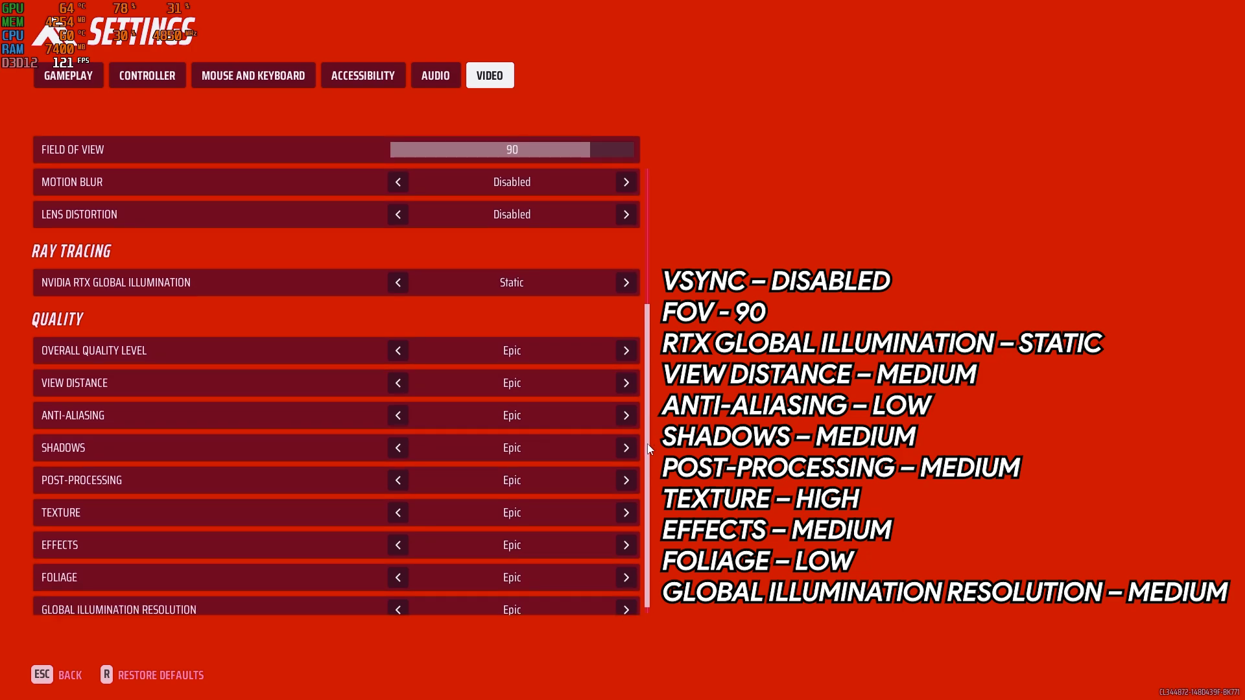
{"action": "left_click", "coordinate": [624, 350]}
{"action": "left_click", "coordinate": [624, 352]}
{"action": "left_click", "coordinate": [626, 352]}
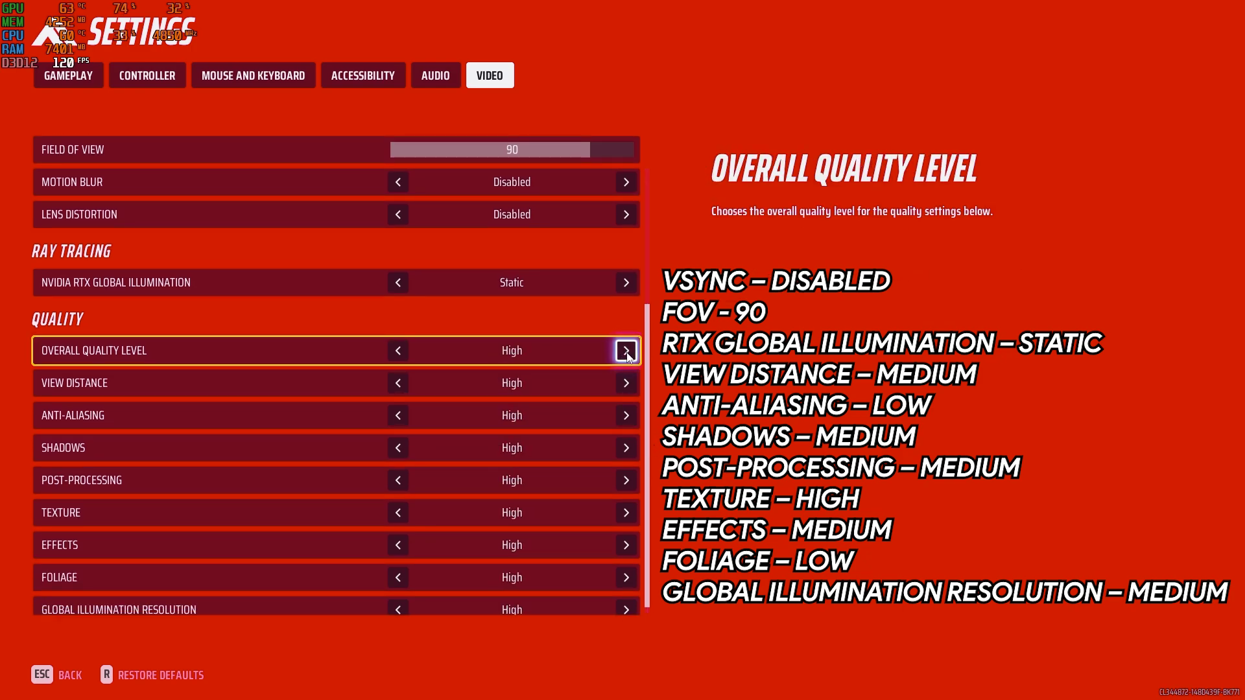
{"action": "left_click", "coordinate": [626, 352]}
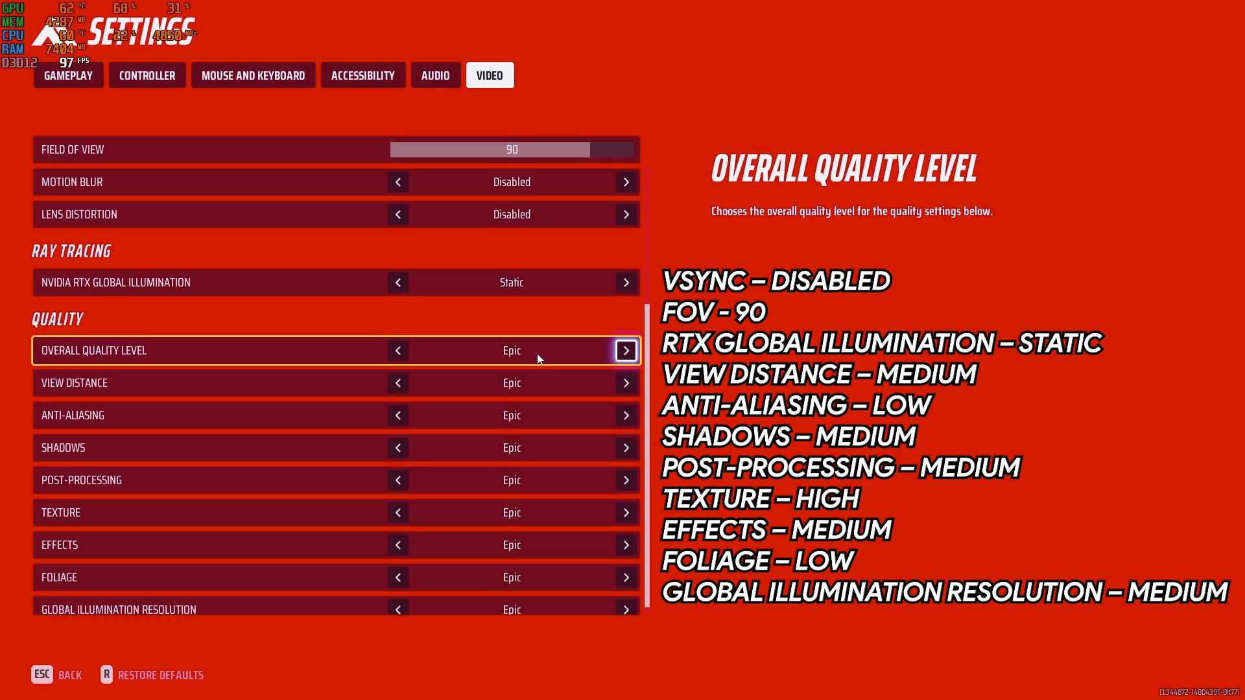
{"action": "left_click", "coordinate": [398, 351]}
{"action": "left_click", "coordinate": [398, 351]}
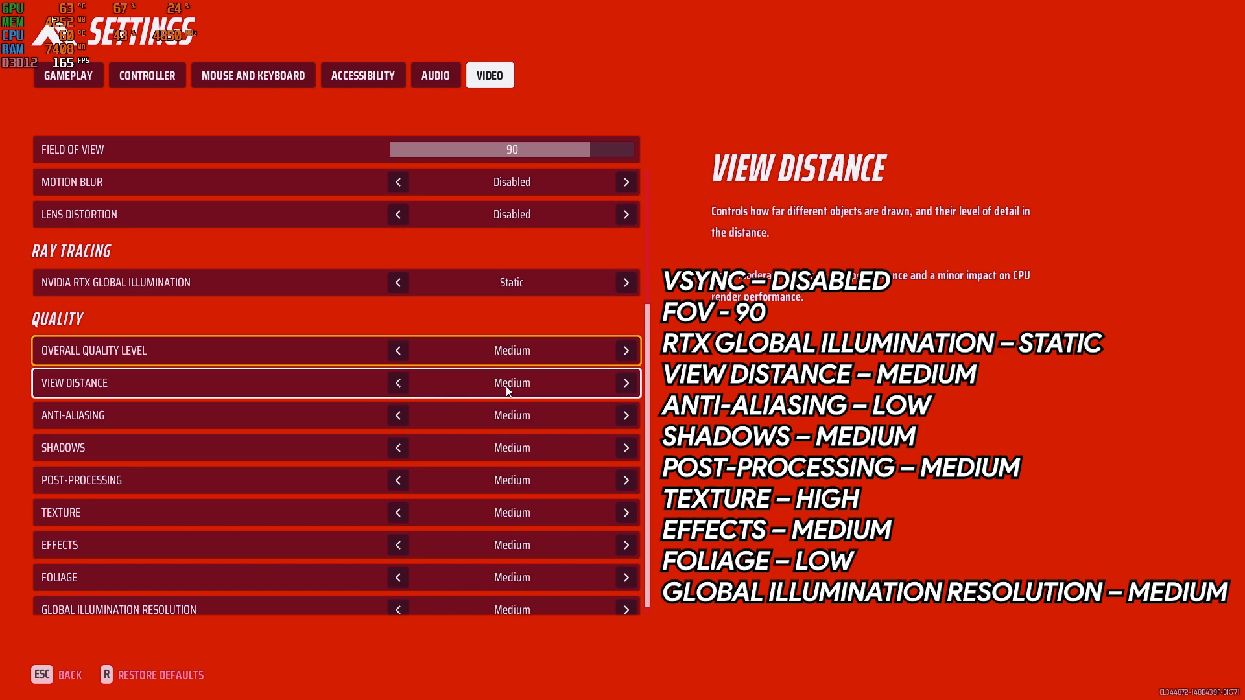
Set Anti-Aliasing to Low and Texture to High in the quality settings.
{"action": "left_click", "coordinate": [398, 416]}
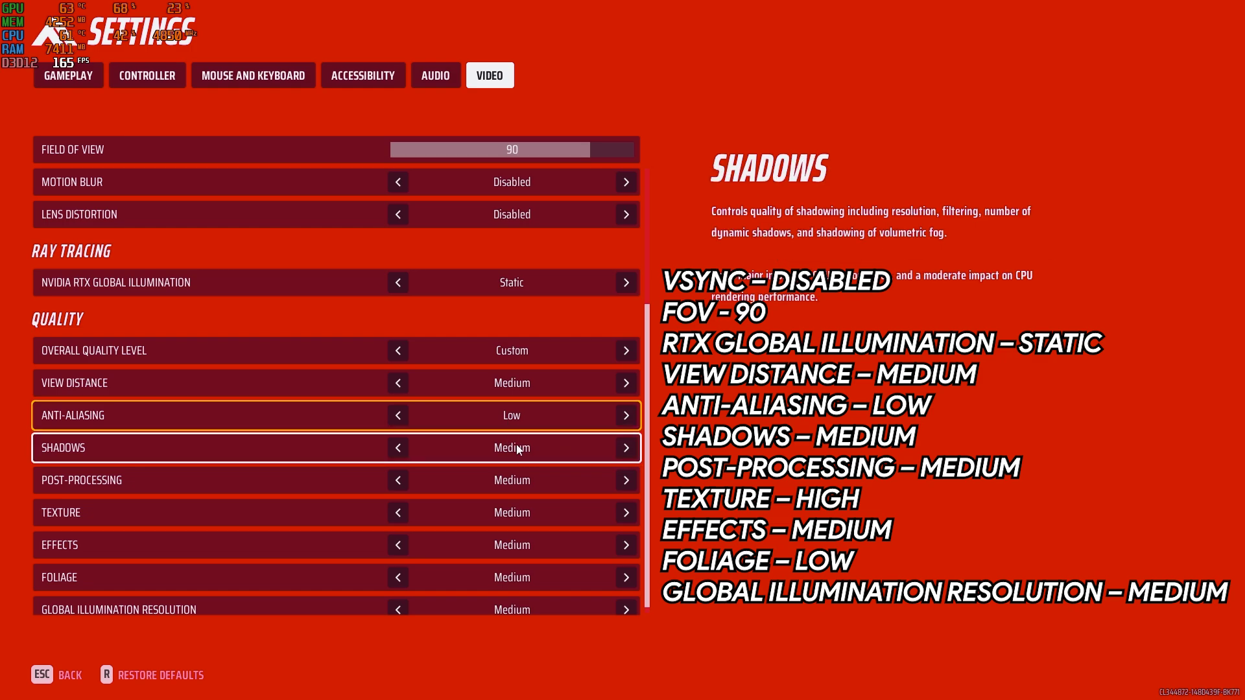
{"action": "left_click", "coordinate": [398, 513]}
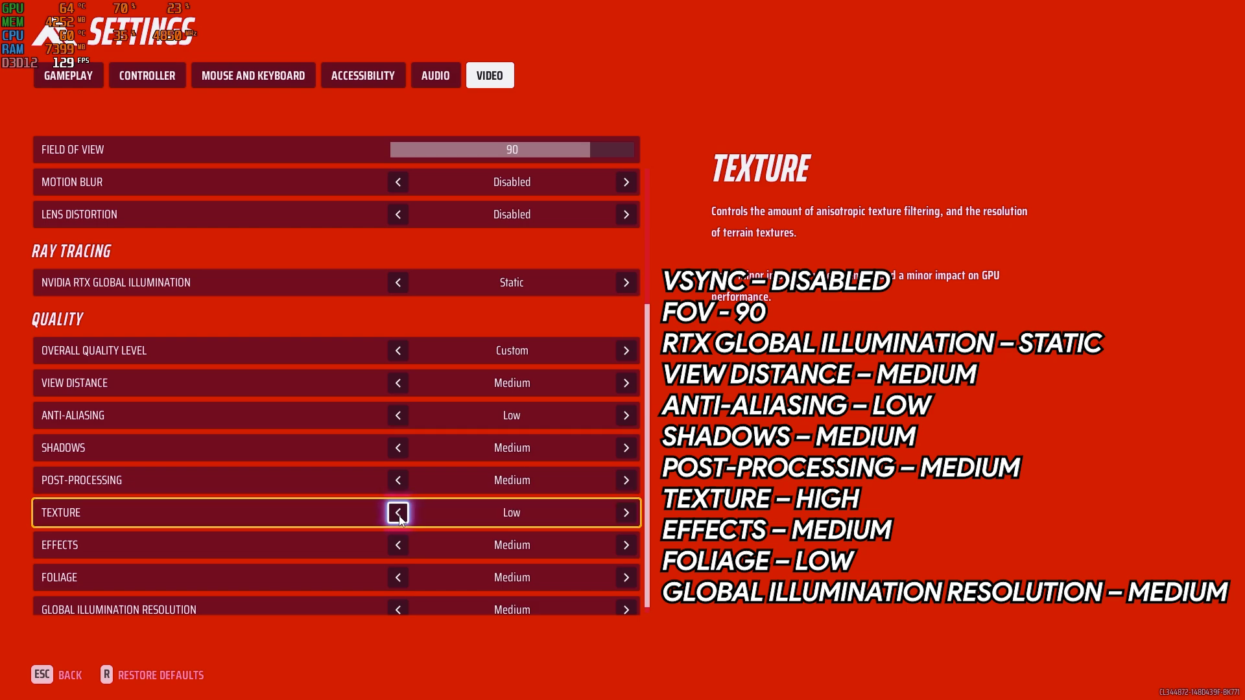
{"action": "left_click", "coordinate": [398, 513]}
{"action": "left_click", "coordinate": [398, 512]}
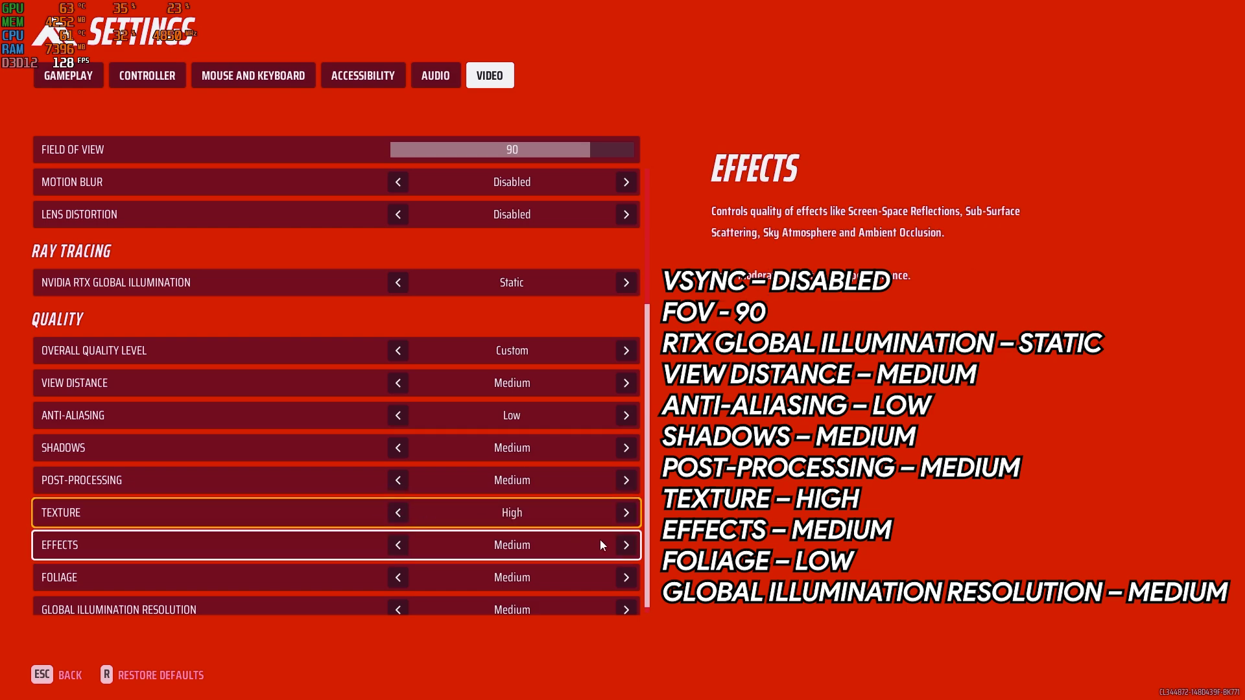
Cycle Effects through its levels back to Medium and set Foliage to Low.
{"action": "scroll", "coordinate": [625, 538], "scroll_direction": "down", "scroll_amount": 1}
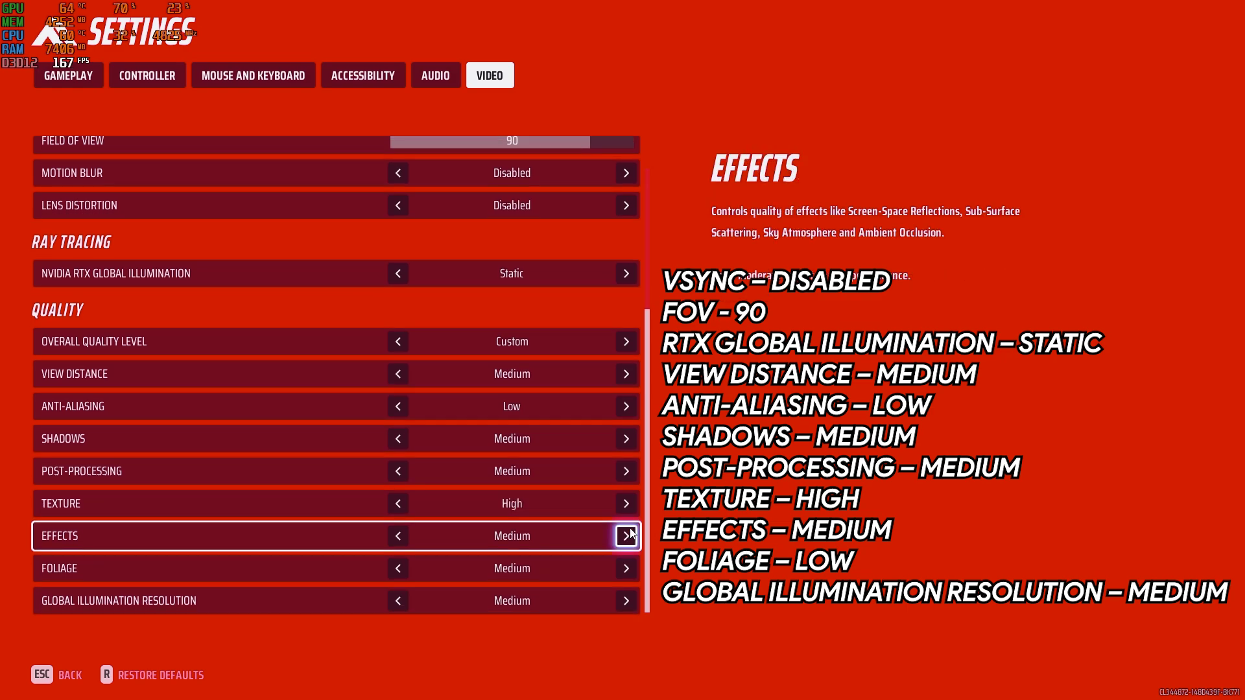
{"action": "left_click", "coordinate": [404, 538]}
{"action": "left_click", "coordinate": [402, 537]}
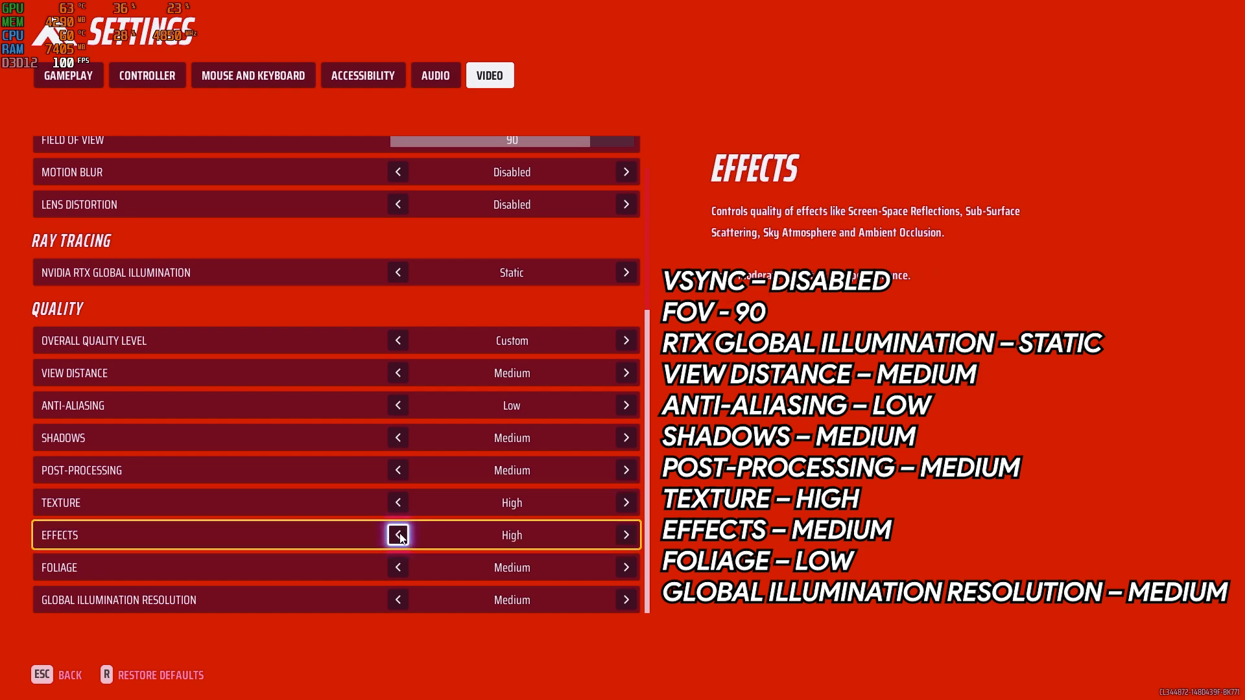
{"action": "left_click", "coordinate": [400, 537]}
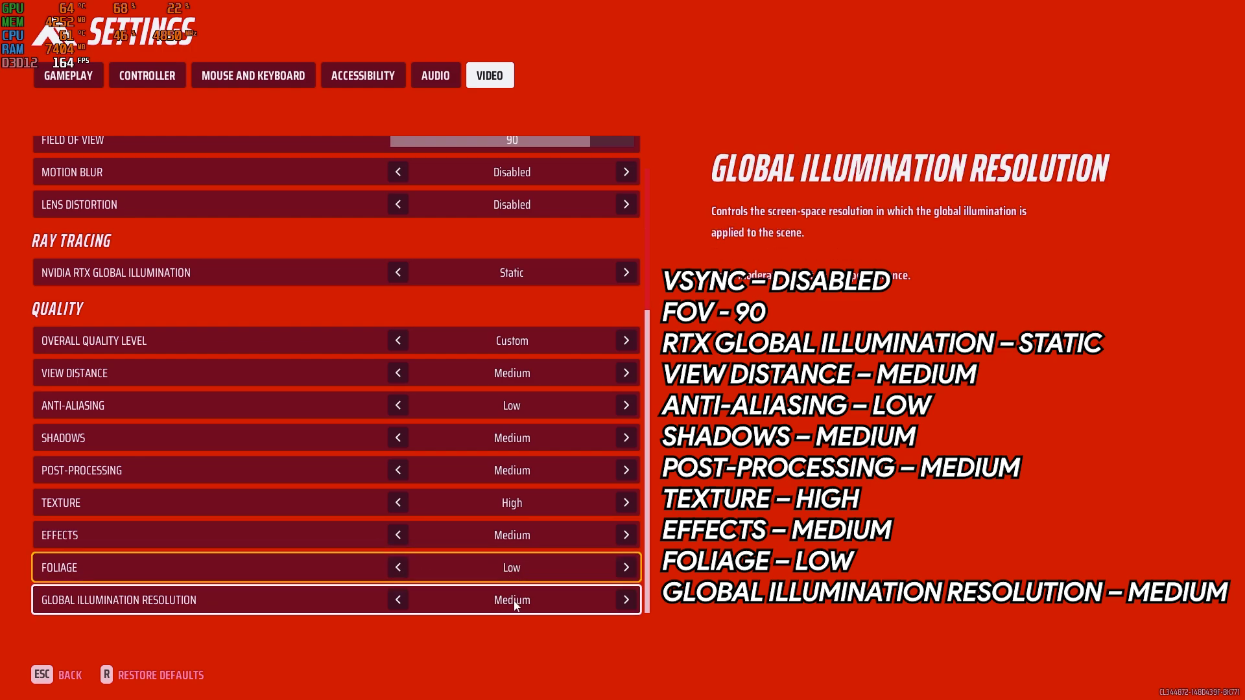
{"action": "left_click_drag", "start_coordinate": [647, 530], "coordinate": [634, 576]}
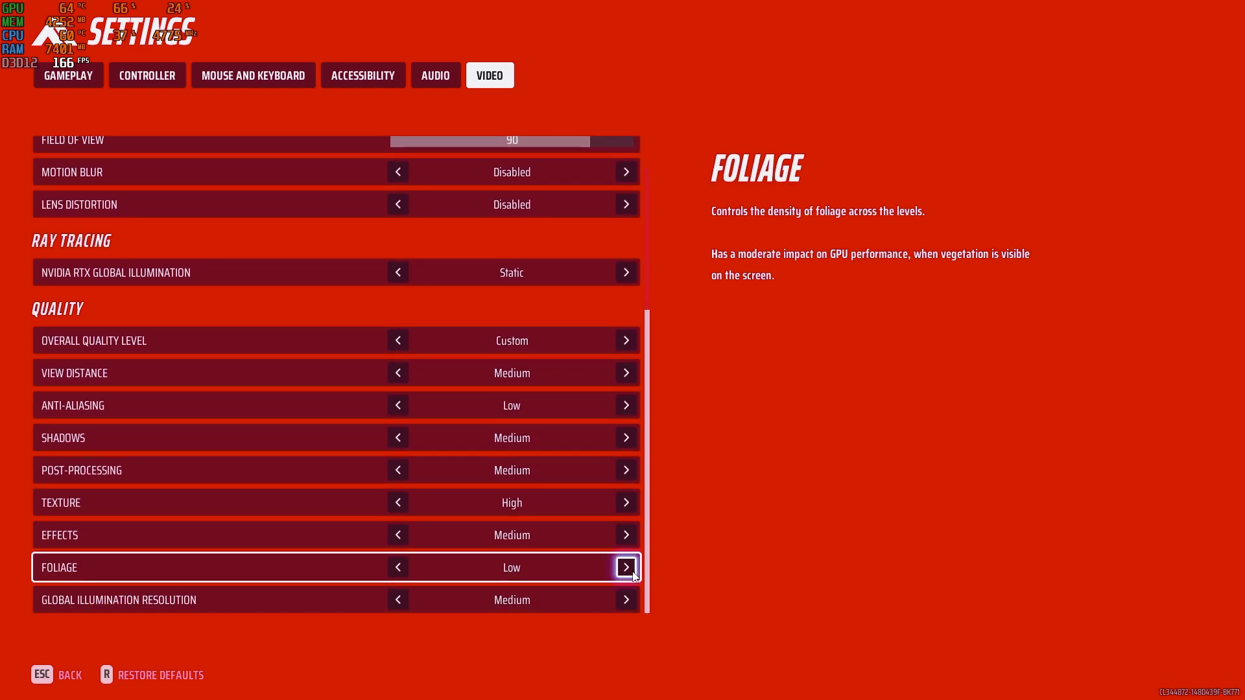